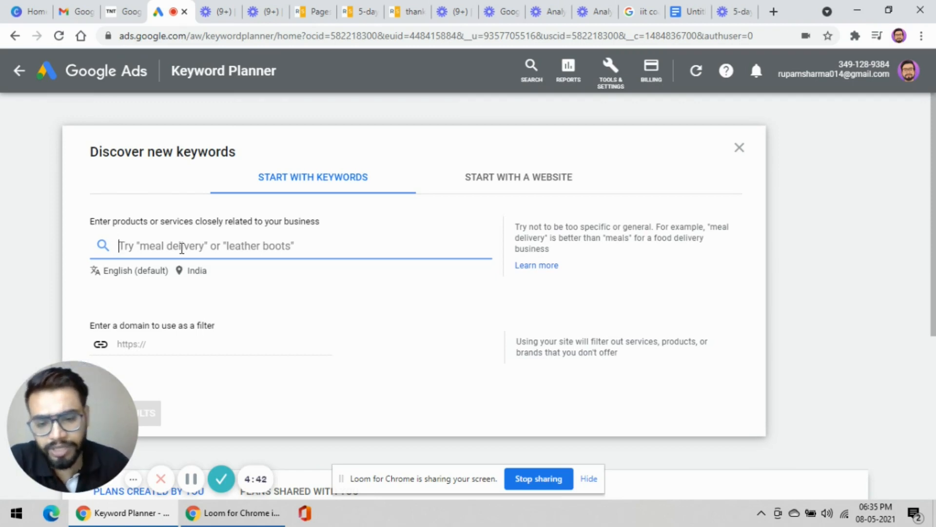
# Get keyword ideas for the phrase "iit coaching in delhi" in Keyword Planner
pyautogui.write('iit coaching in delhi')
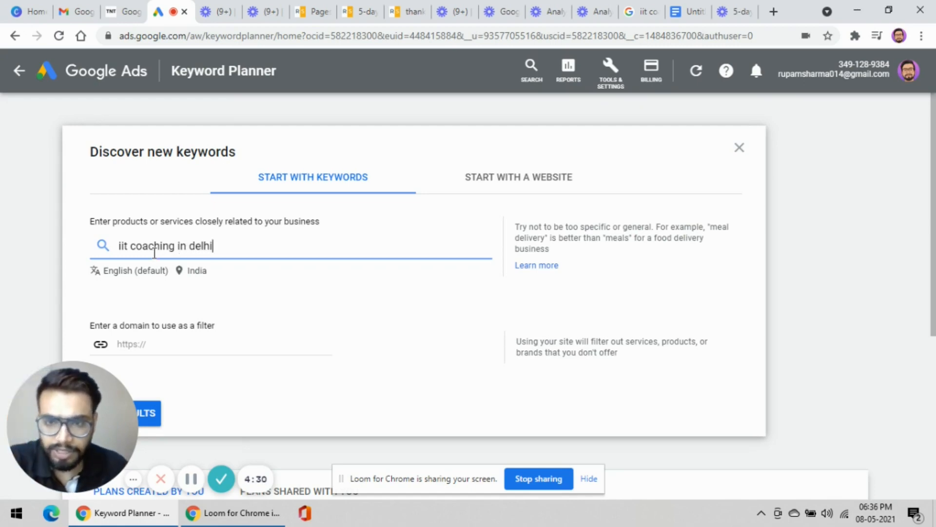
pyautogui.scroll(-1, 196, 268)
pyautogui.click(140, 347)
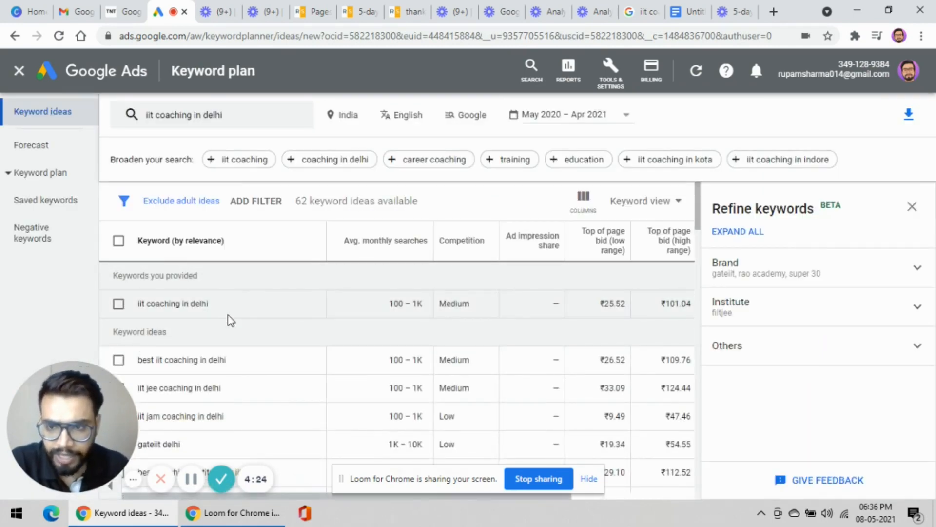
# Examine the suggested keywords with their search volumes, competition and bids, and check the ad copy notes in the Google Docs document
pyautogui.scroll(-1, 229, 312)
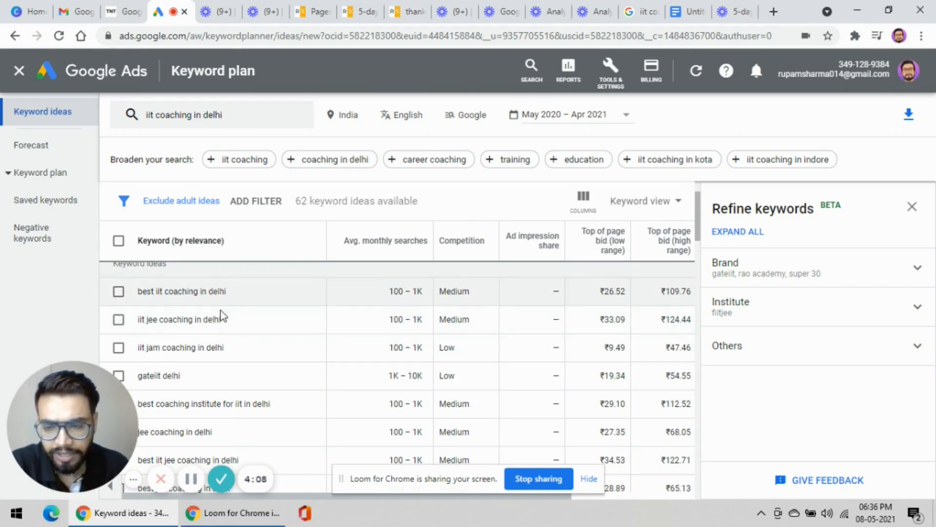
pyautogui.scroll(-15, 217, 337)
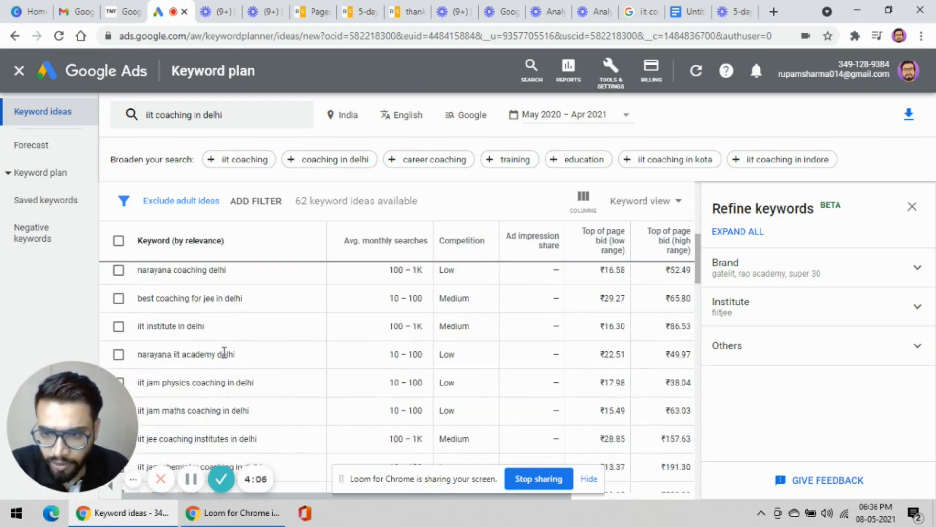
pyautogui.scroll(-10, 224, 356)
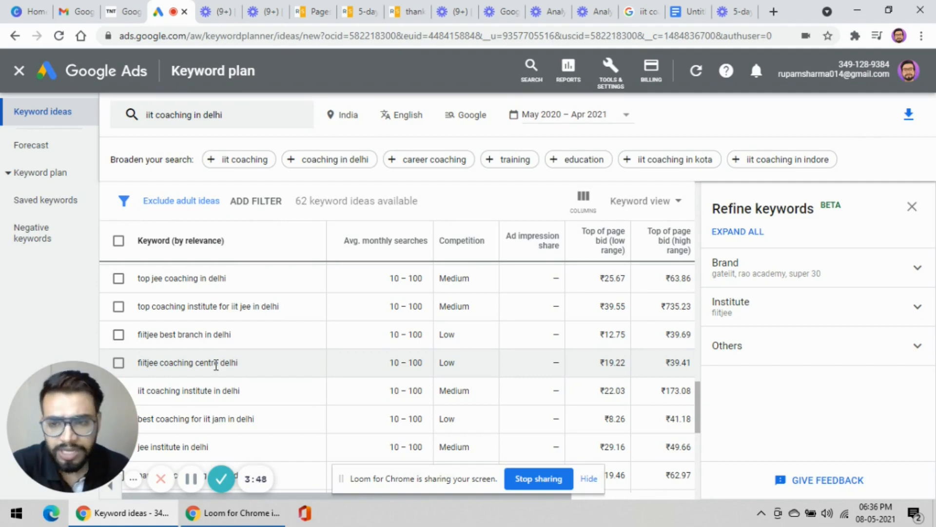
pyautogui.scroll(10, 216, 364)
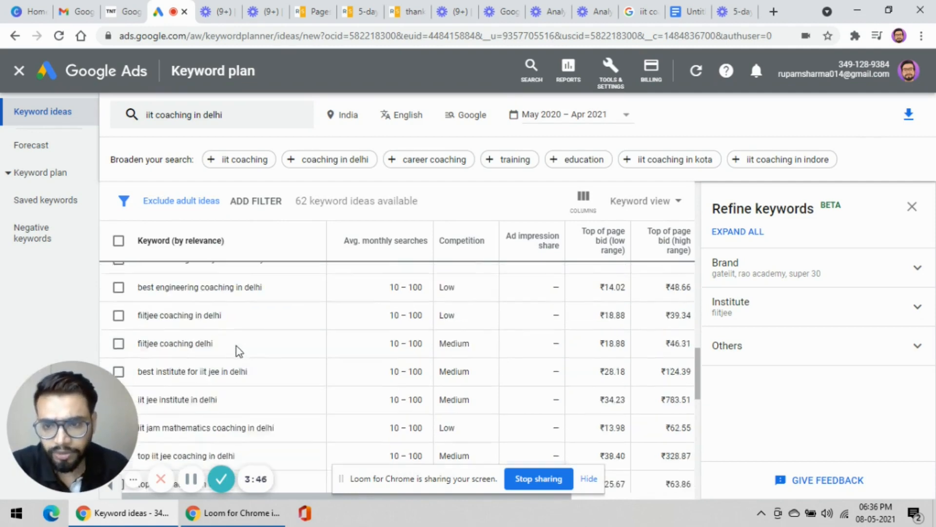
pyautogui.scroll(10, 236, 347)
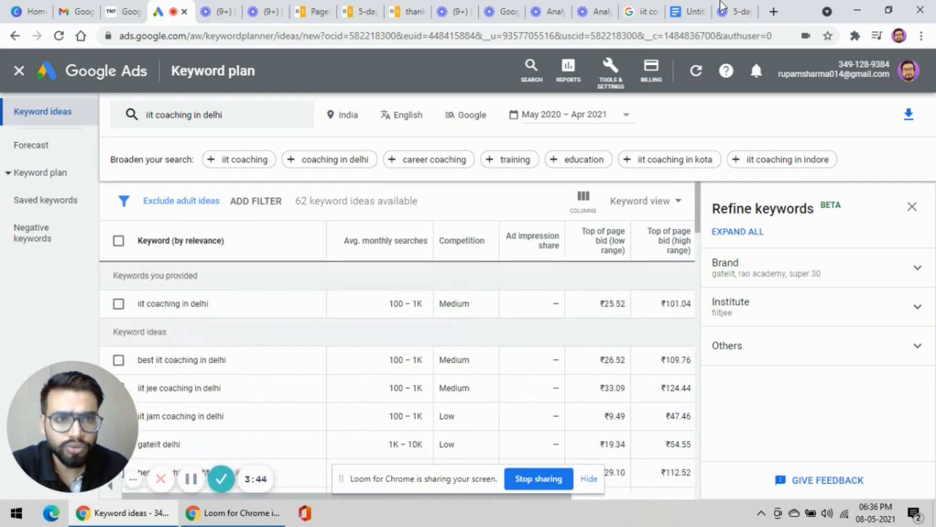
pyautogui.click(686, 13)
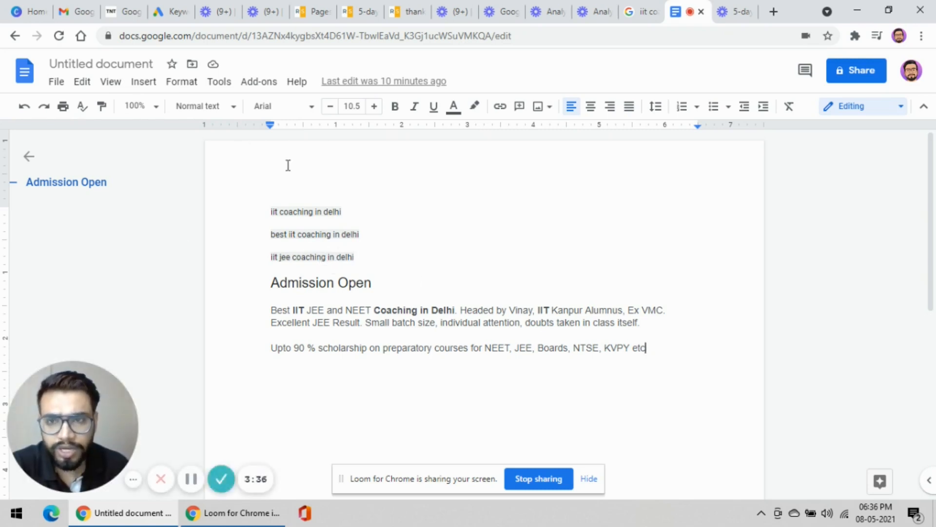
# Return to Google Ads and start a new campaign without a goal's guidance from the account overview
pyautogui.click(159, 12)
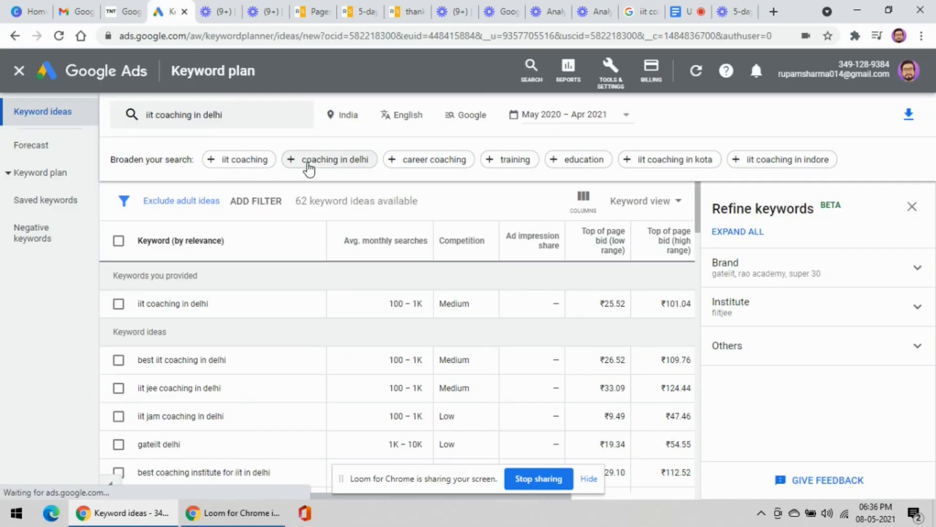
pyautogui.click(130, 83)
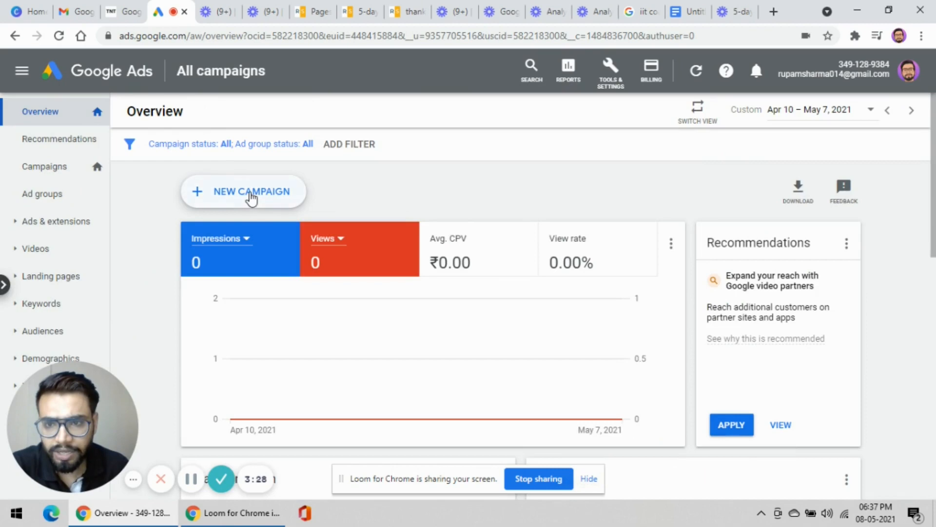
pyautogui.click(252, 197)
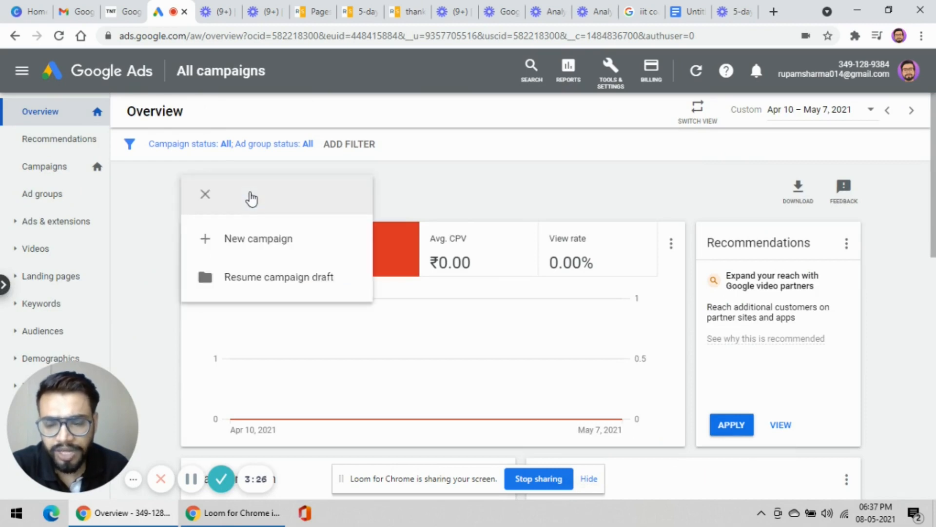
pyautogui.click(258, 241)
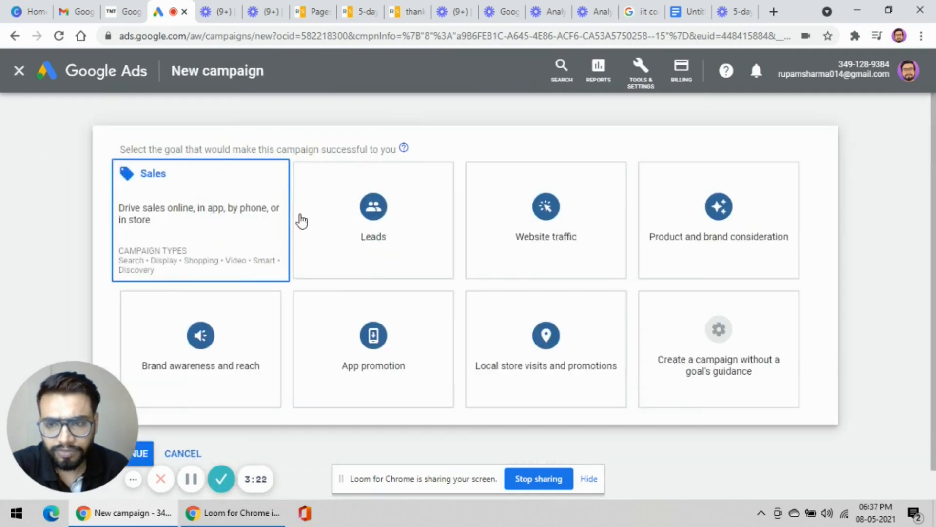
pyautogui.click(702, 361)
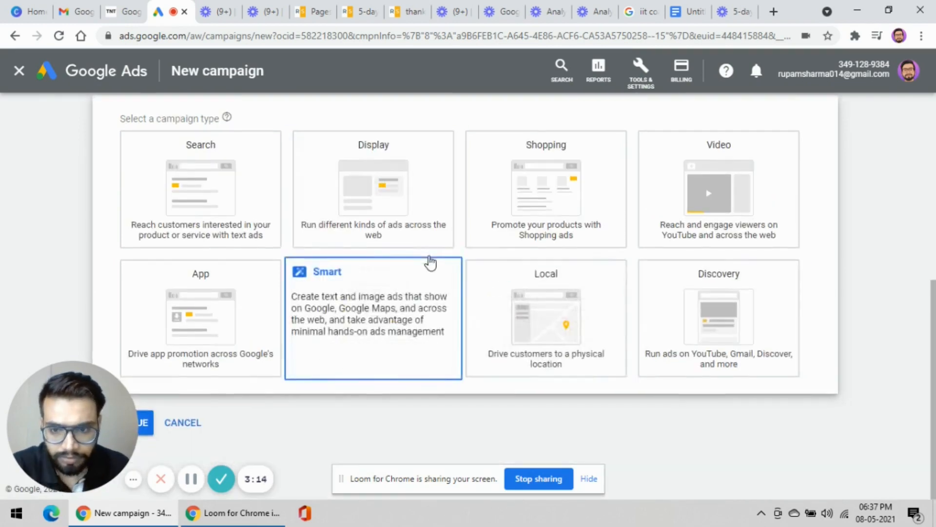
# Choose Search as the campaign type and continue with a new campaign, discarding the saved draft
pyautogui.click(718, 318)
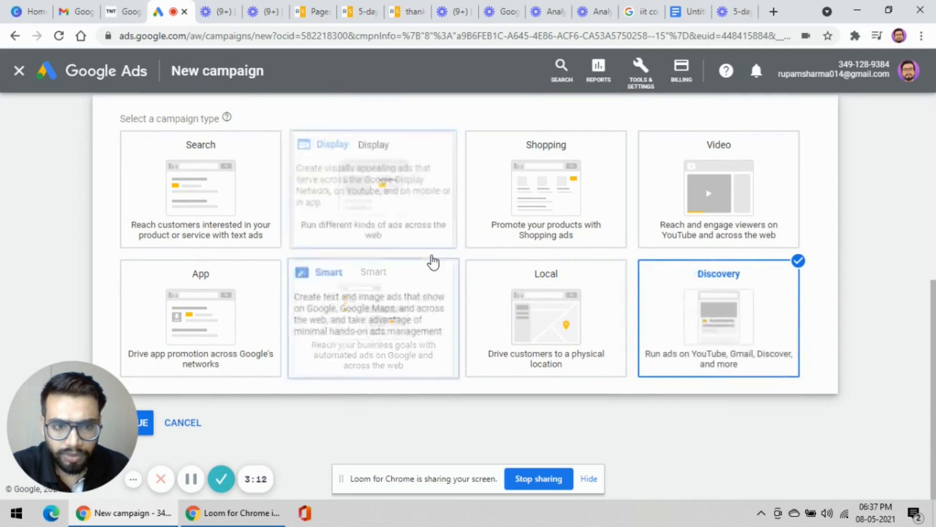
pyautogui.scroll(4, 220, 171)
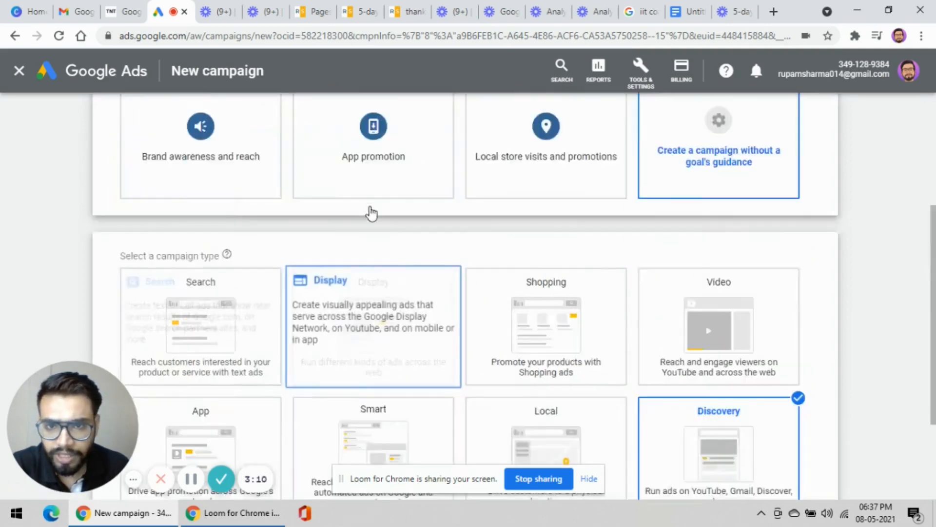
pyautogui.scroll(-1, 404, 283)
pyautogui.scroll(-1, 185, 334)
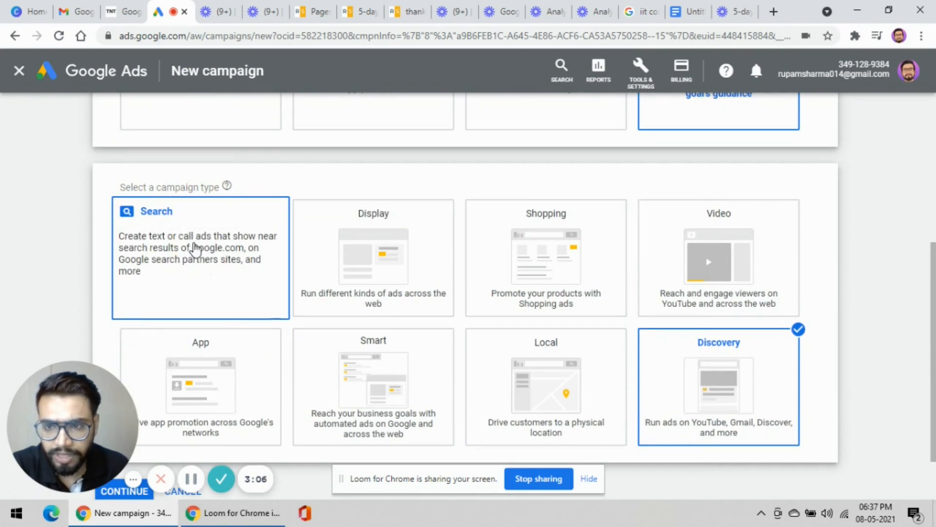
pyautogui.scroll(-3, 195, 249)
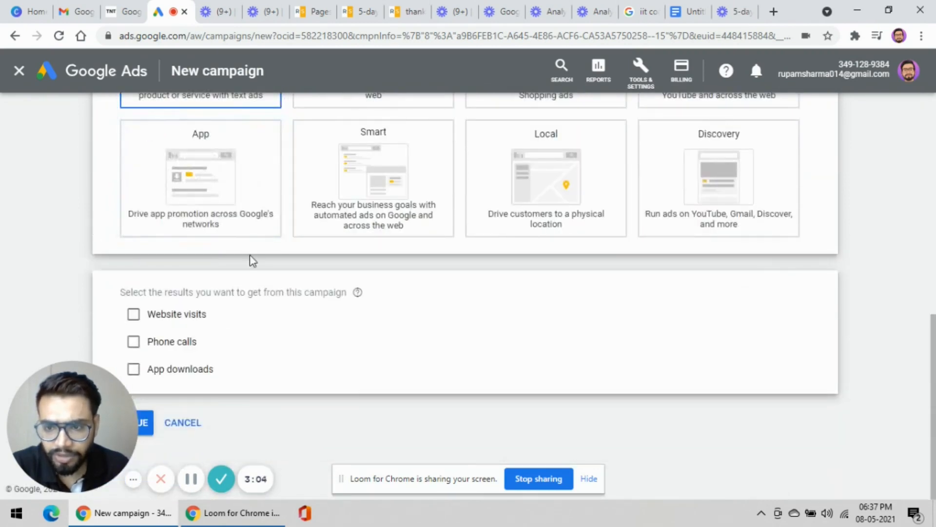
pyautogui.click(146, 424)
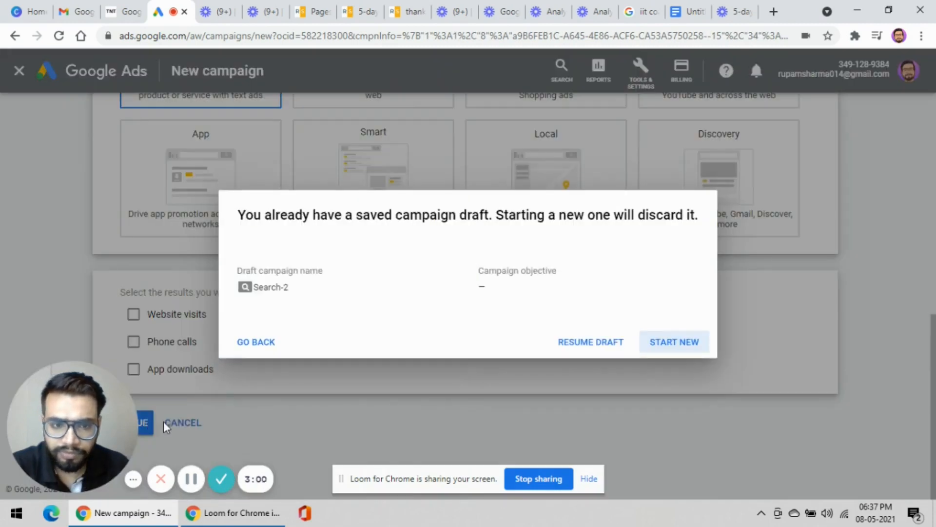
pyautogui.click(682, 343)
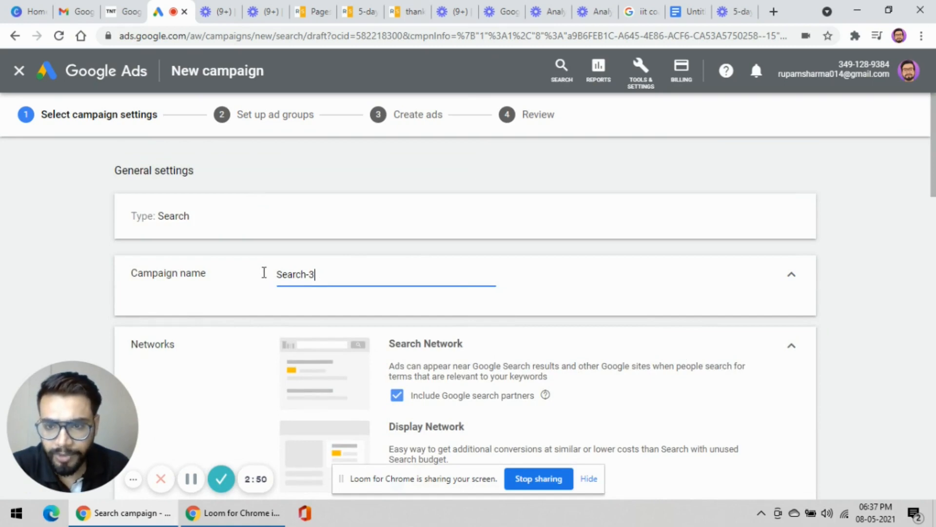
# Name the campaign "iit admission"
pyautogui.moveTo(274, 275); pyautogui.dragTo(316, 276)
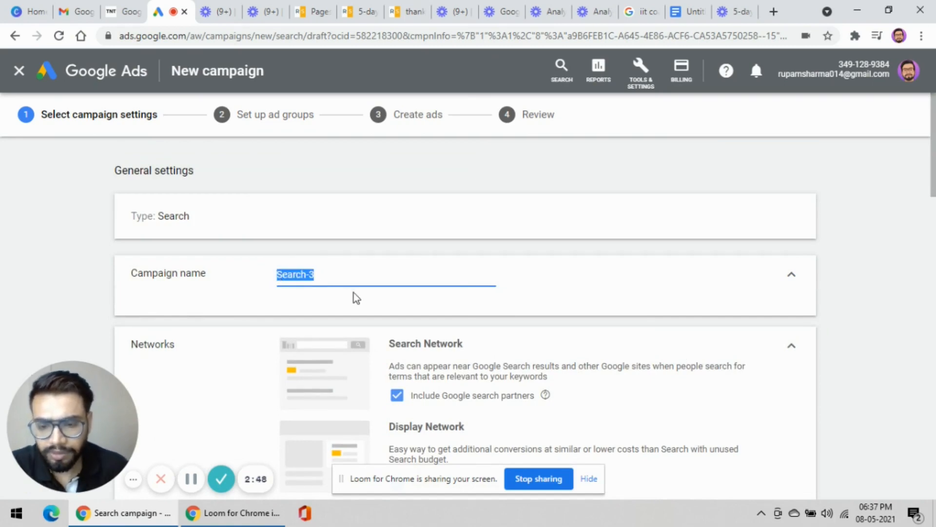
pyautogui.write('iit ')
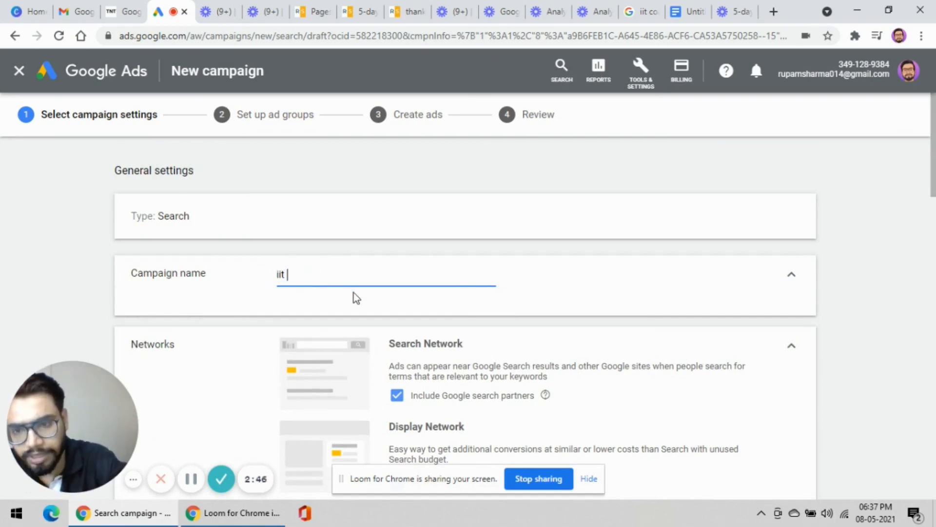
pyautogui.write('admis')
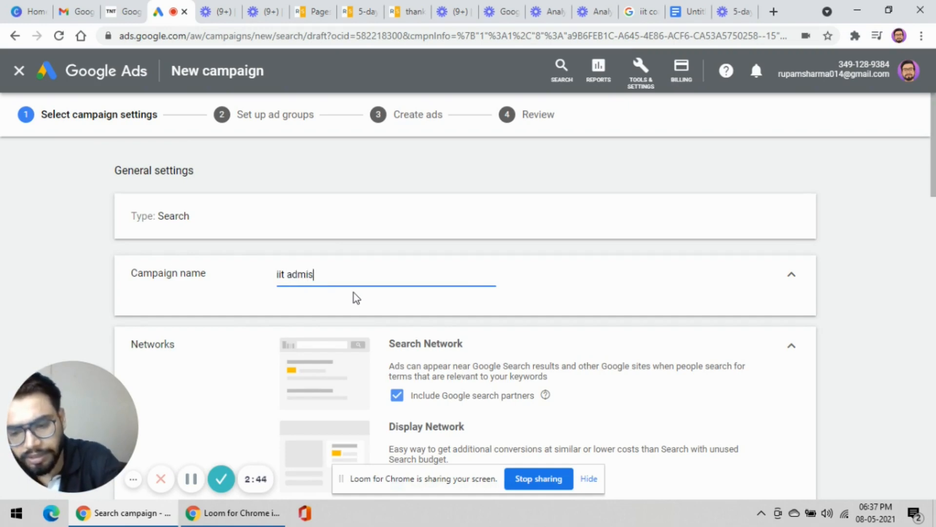
pyautogui.write('su')
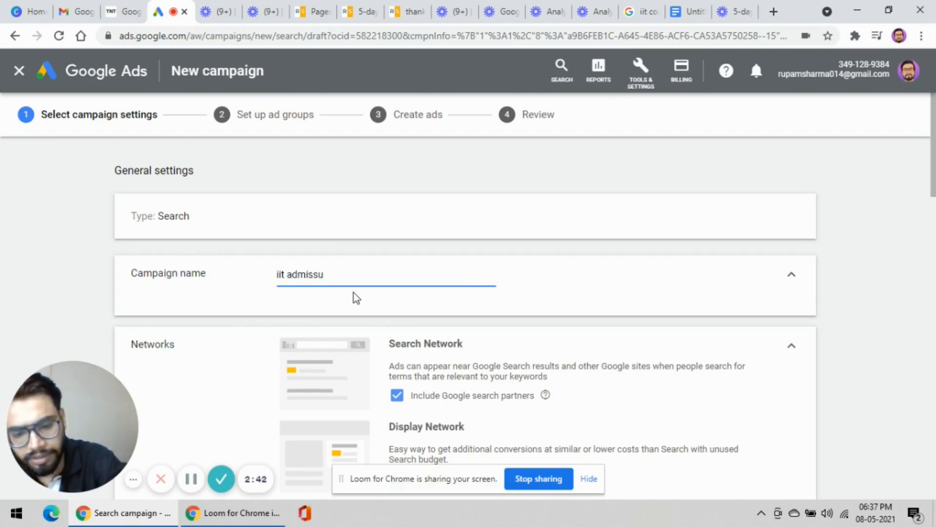
pyautogui.press('BackSpace')
pyautogui.write('ion')
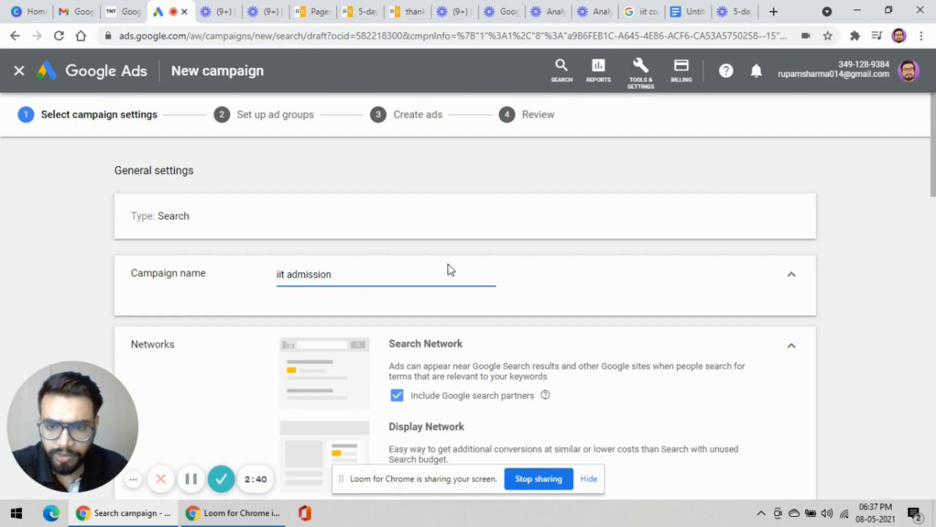
# Exclude Google search partners and the Google Display Network from the campaign's networks
pyautogui.scroll(-3, 451, 269)
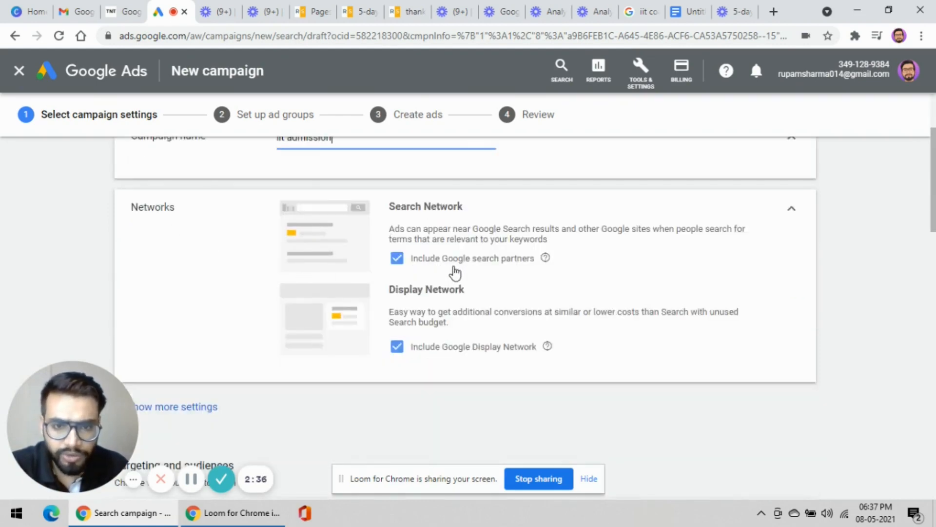
pyautogui.click(397, 258)
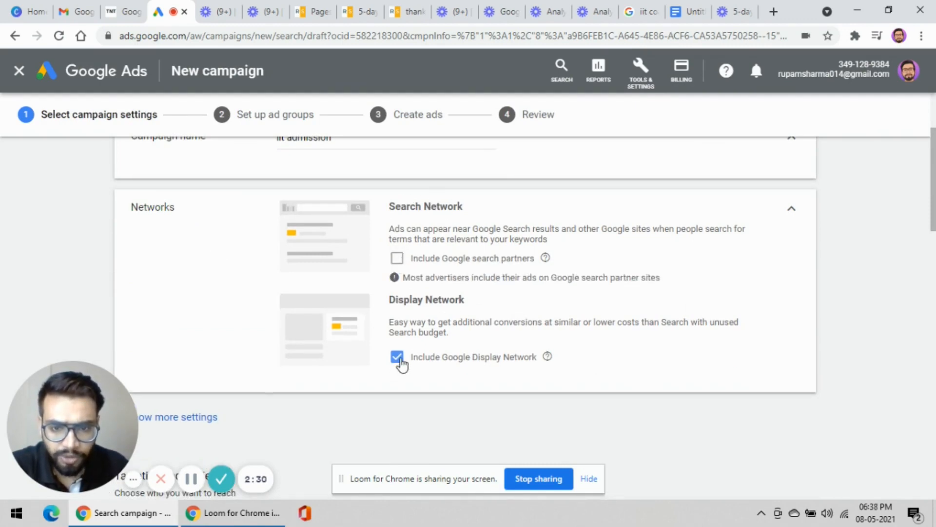
pyautogui.click(397, 356)
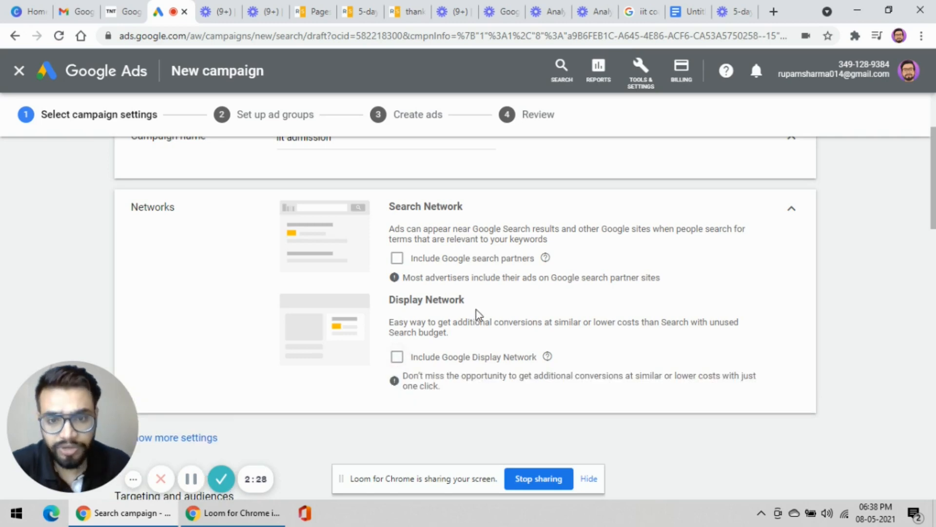
# Expand the additional general settings and review the dates, campaign URL options, Dynamic Search Ads setting and ad schedule
pyautogui.scroll(-3, 469, 280)
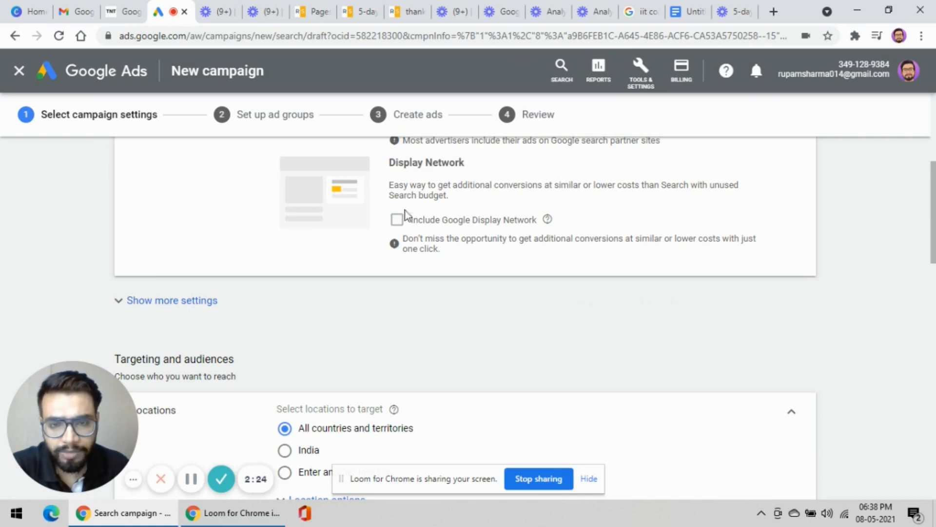
pyautogui.scroll(-1, 314, 233)
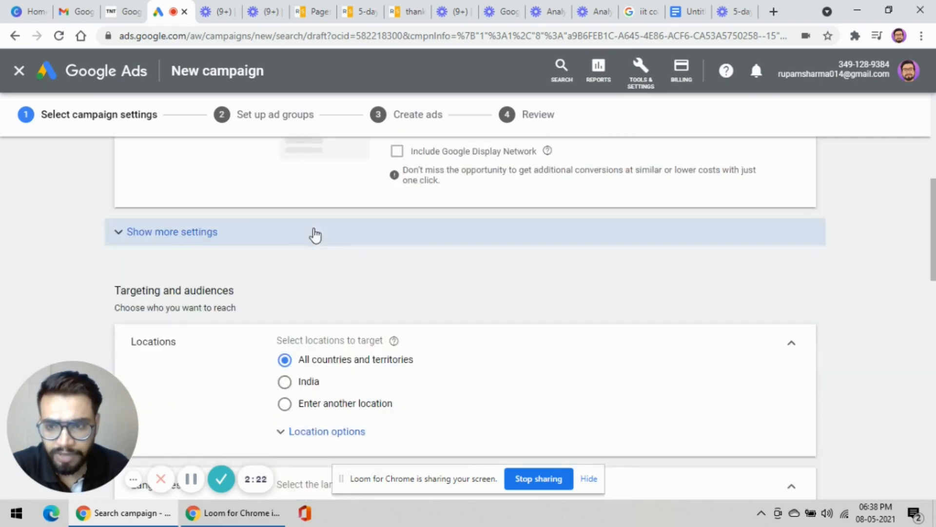
pyautogui.click(201, 233)
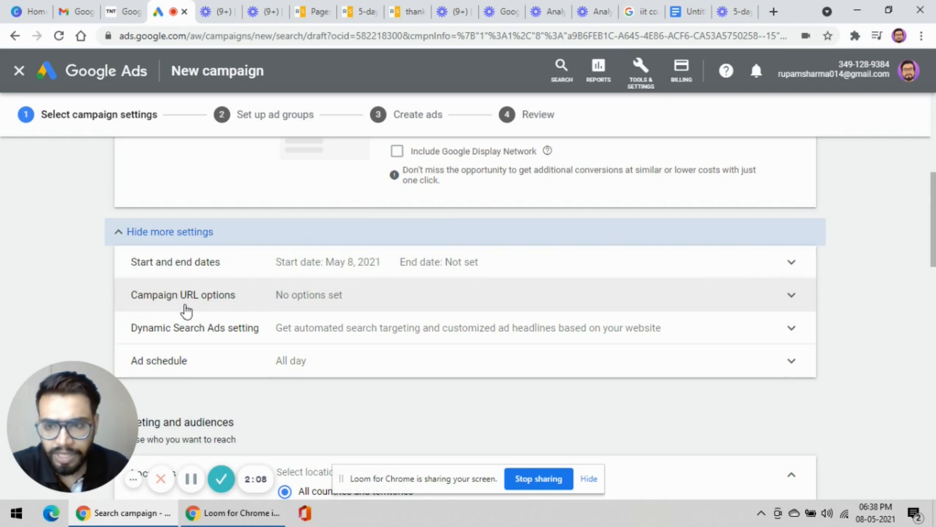
pyautogui.scroll(-1, 302, 307)
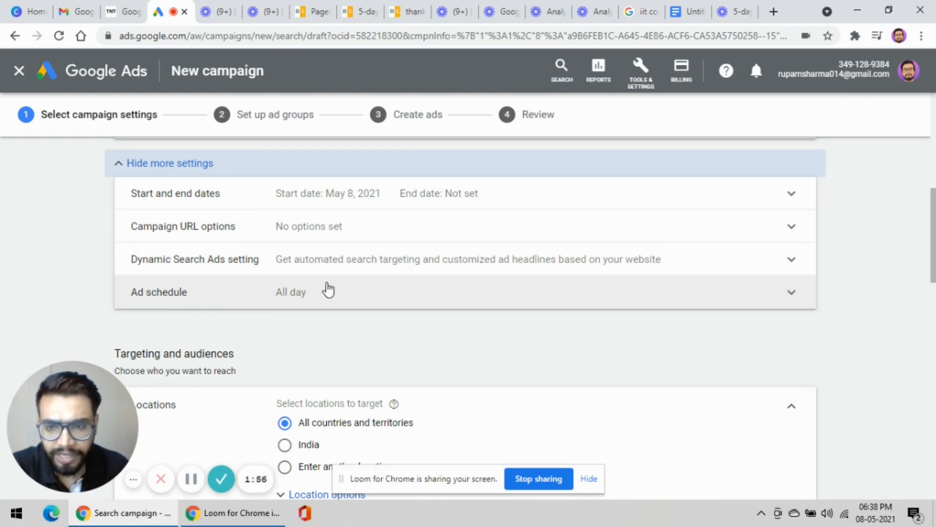
# Target another location for the campaign: the union territory of Delhi, India
pyautogui.scroll(-1, 381, 287)
pyautogui.scroll(-1, 372, 266)
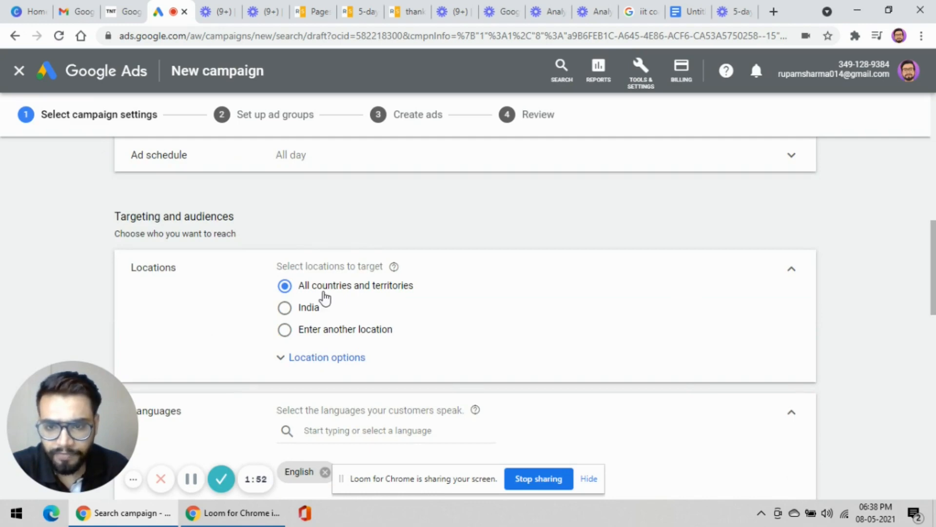
pyautogui.scroll(-1, 324, 299)
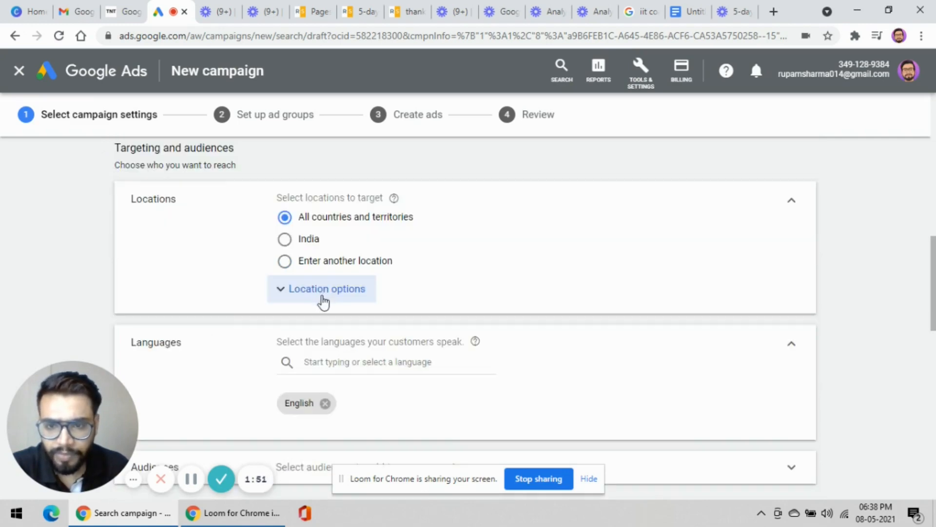
pyautogui.click(284, 262)
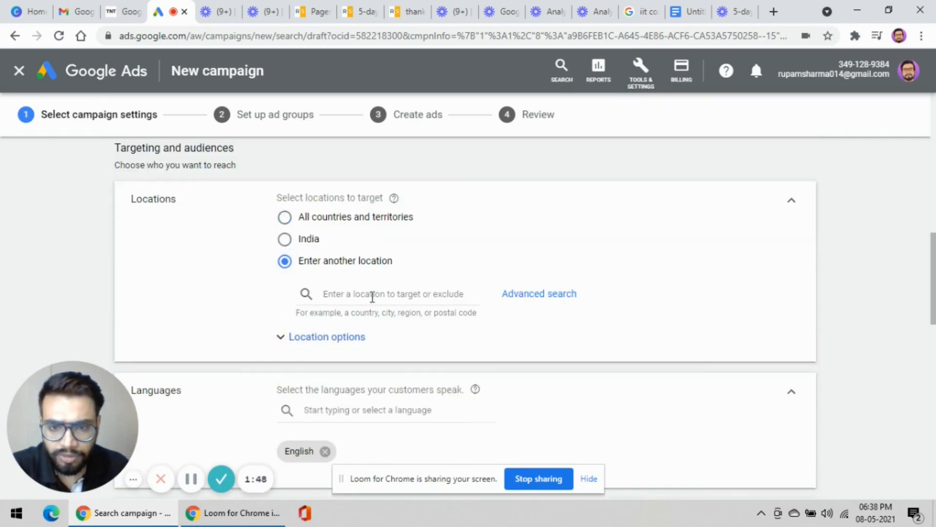
pyautogui.write('de')
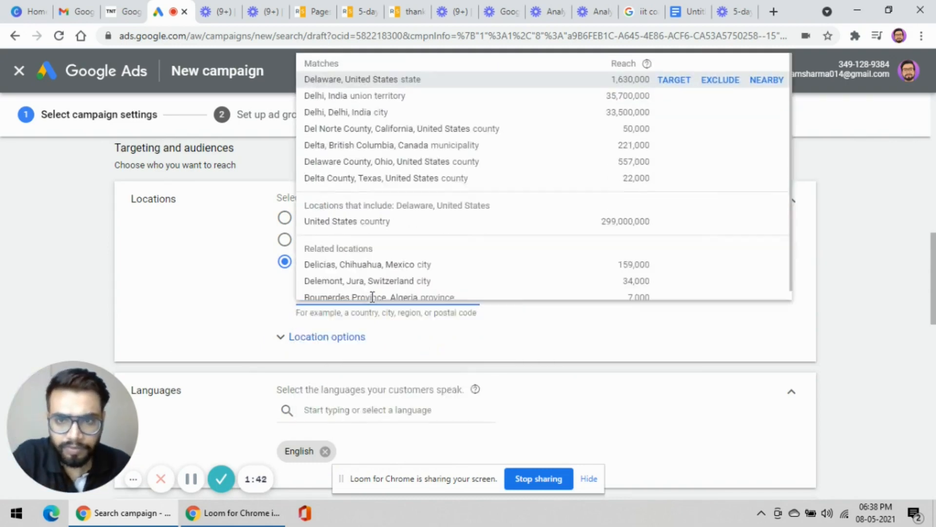
pyautogui.write('hi')
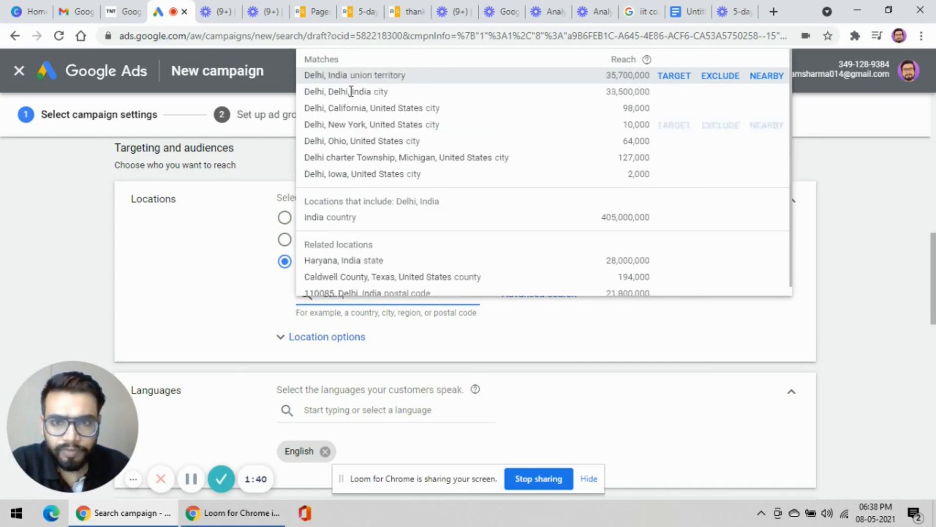
pyautogui.click(675, 76)
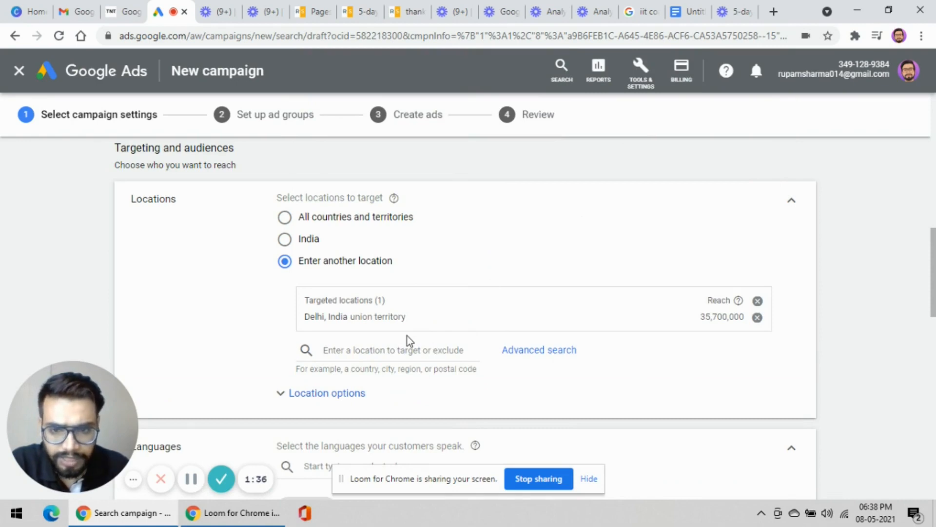
# Expand the location options and remove English from the campaign's languages so that all languages are targeted
pyautogui.scroll(-3, 408, 336)
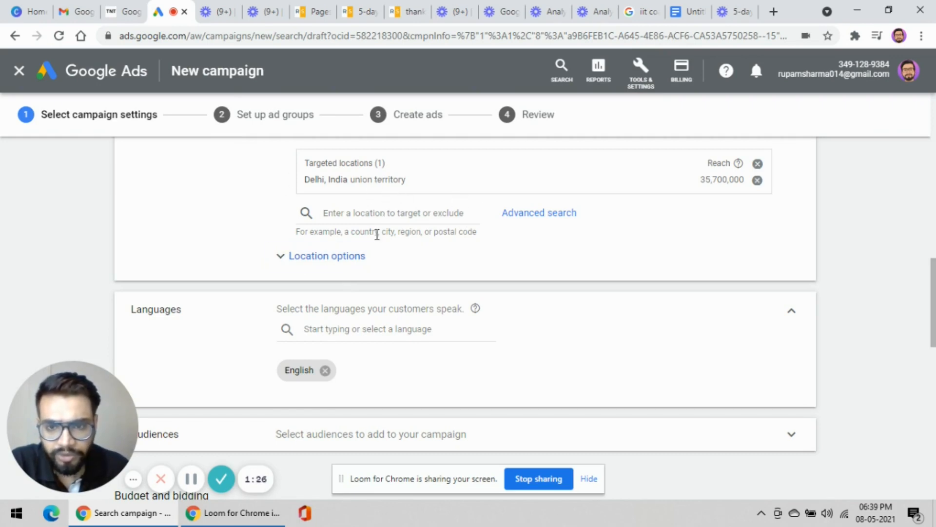
pyautogui.click(339, 261)
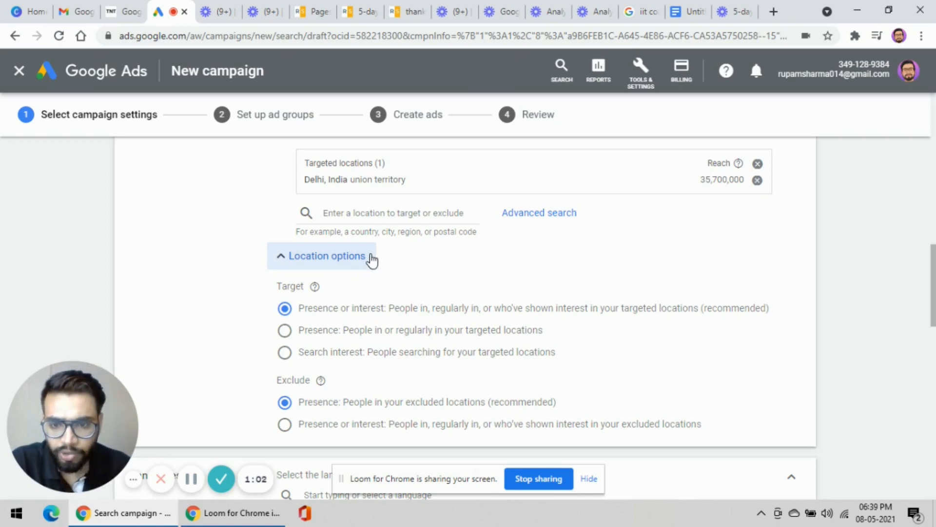
pyautogui.scroll(-5, 371, 260)
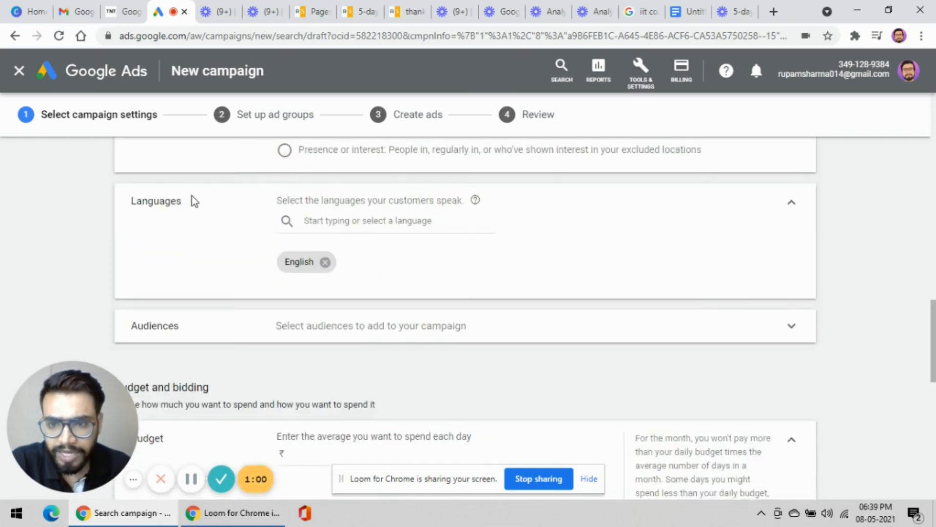
pyautogui.click(324, 262)
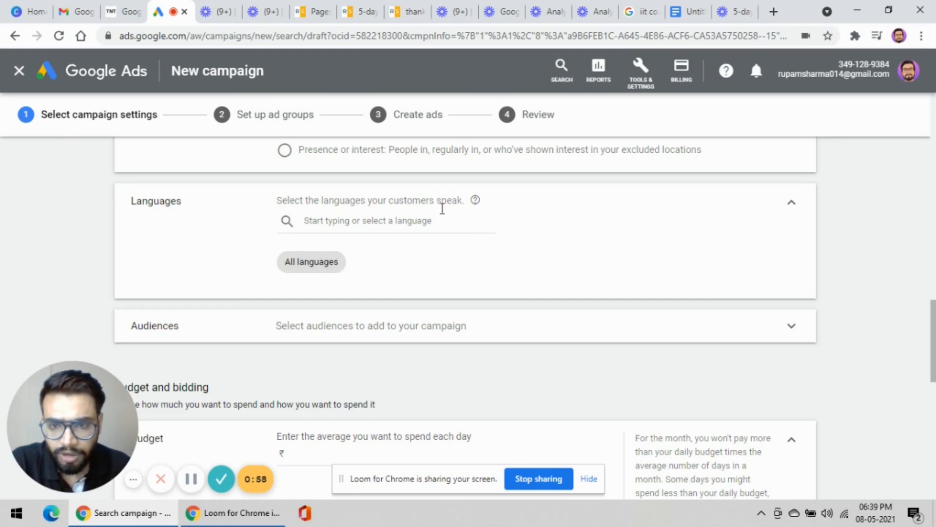
# Set the campaign's average daily budget to ₹1,000
pyautogui.scroll(-3, 370, 264)
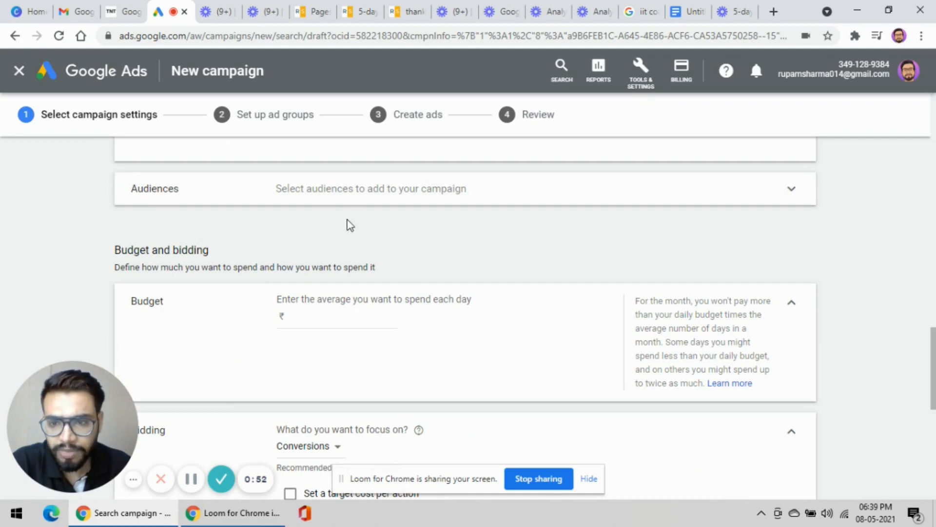
pyautogui.scroll(-2, 314, 273)
pyautogui.click(328, 248)
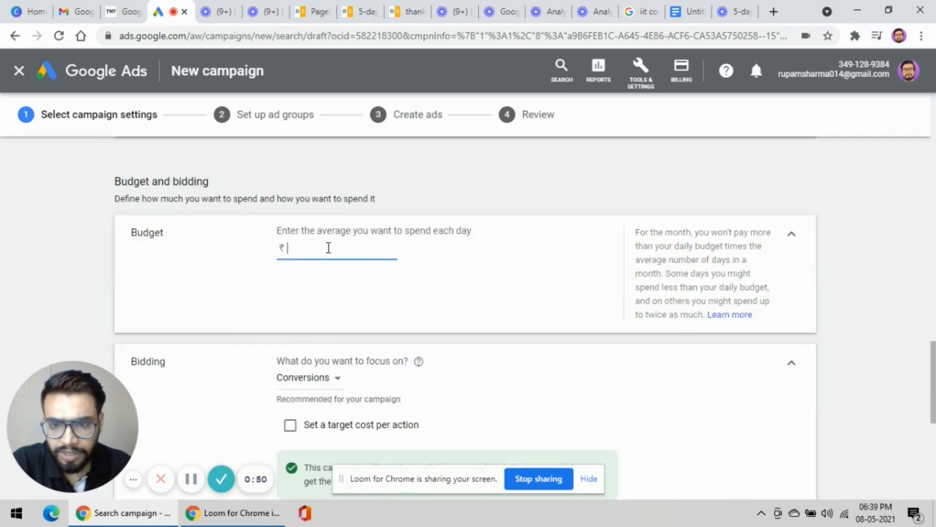
pyautogui.write('1000')
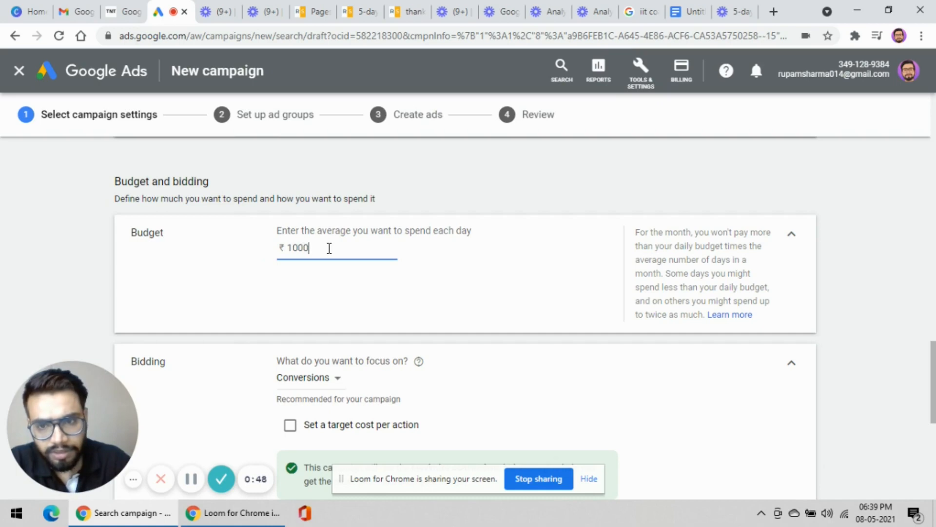
pyautogui.write('0')
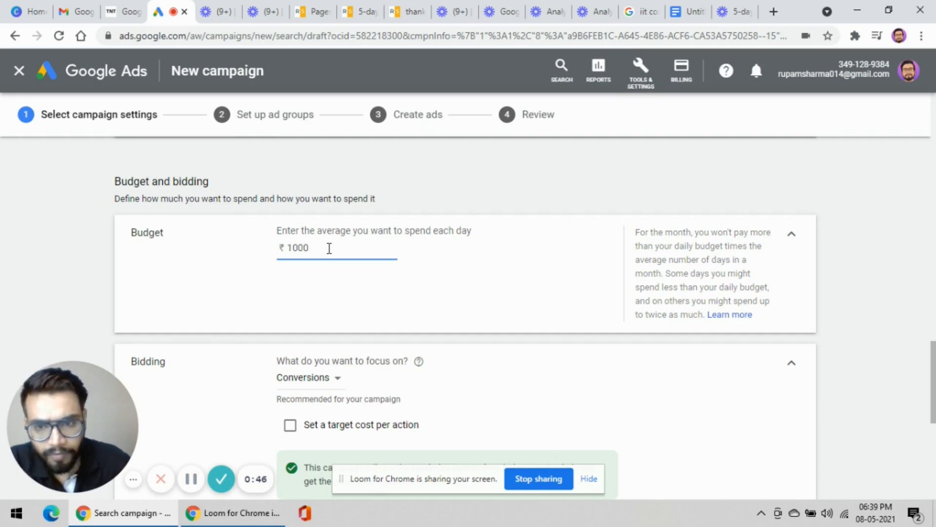
pyautogui.click(557, 245)
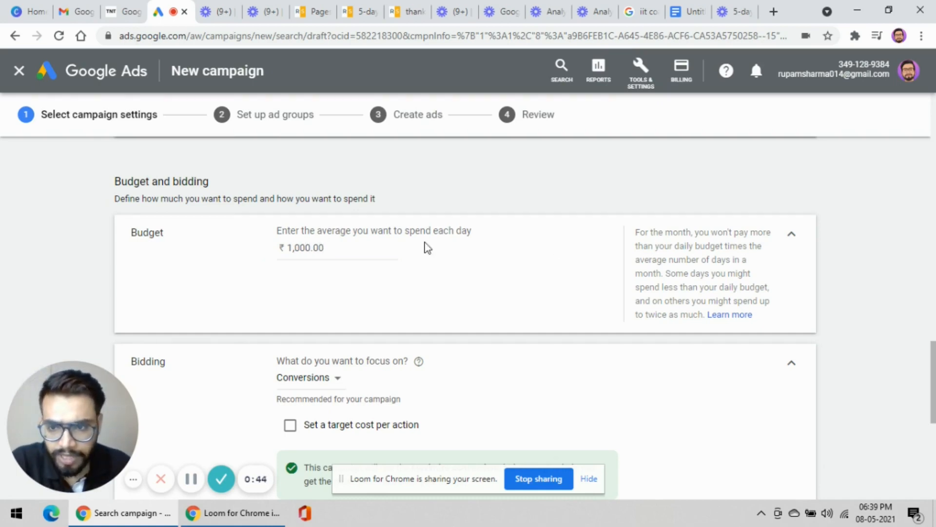
# Select the bid strategy directly as Manual CPC and turn off the Enhanced CPC conversion option
pyautogui.scroll(-4, 424, 247)
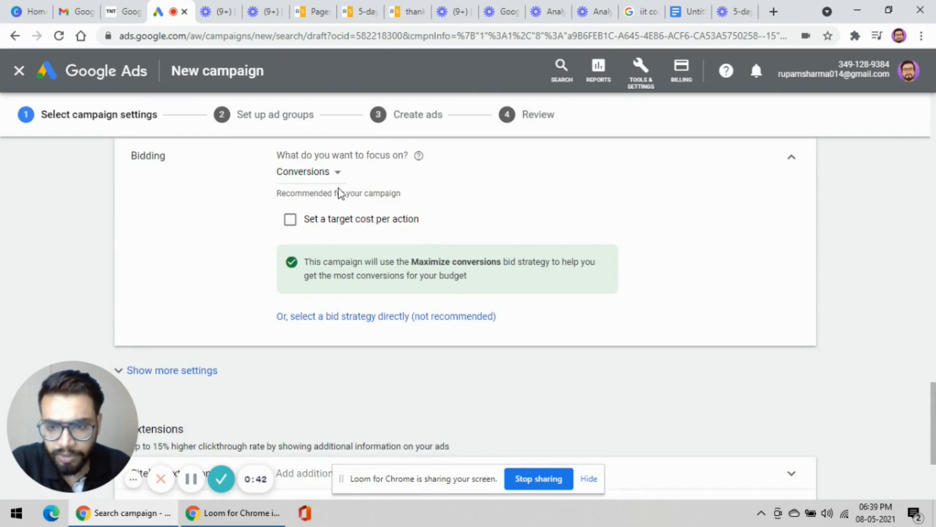
pyautogui.click(338, 174)
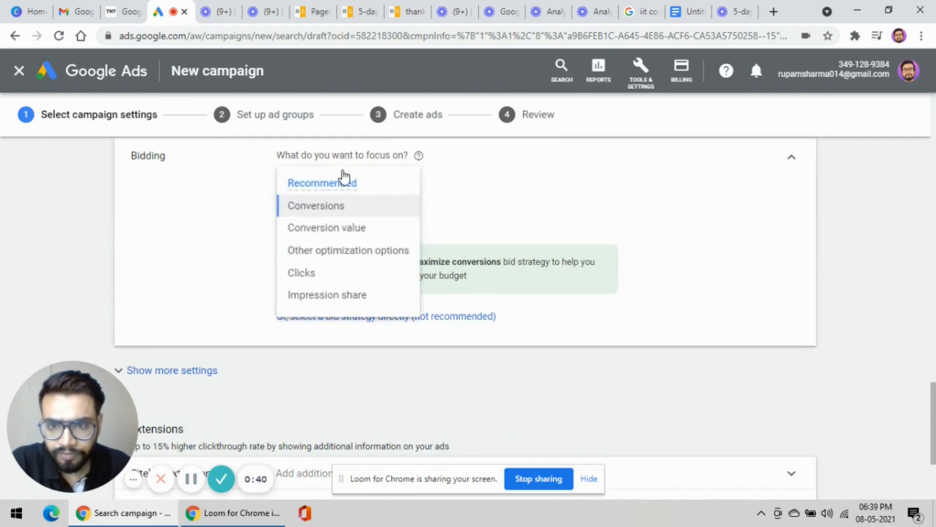
pyautogui.click(485, 189)
pyautogui.click(372, 314)
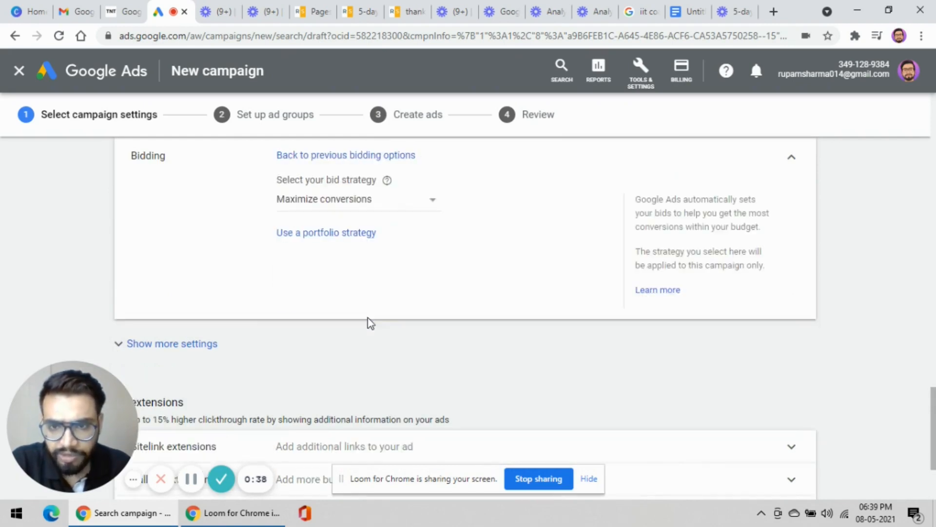
pyautogui.scroll(3, 341, 234)
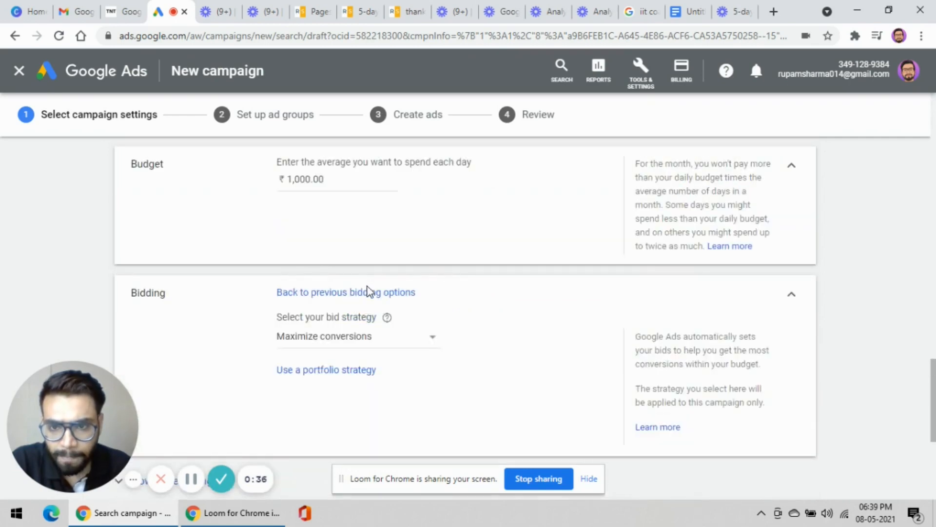
pyautogui.scroll(-3, 398, 275)
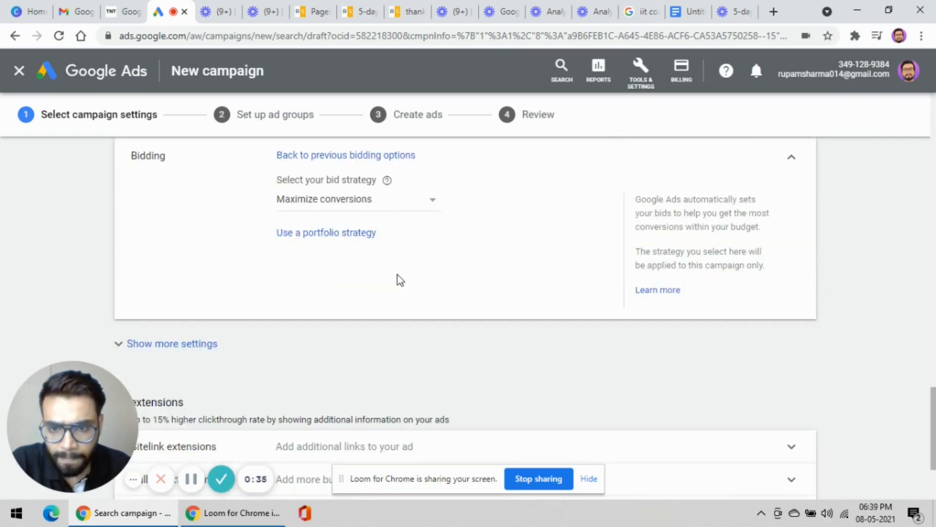
pyautogui.click(419, 207)
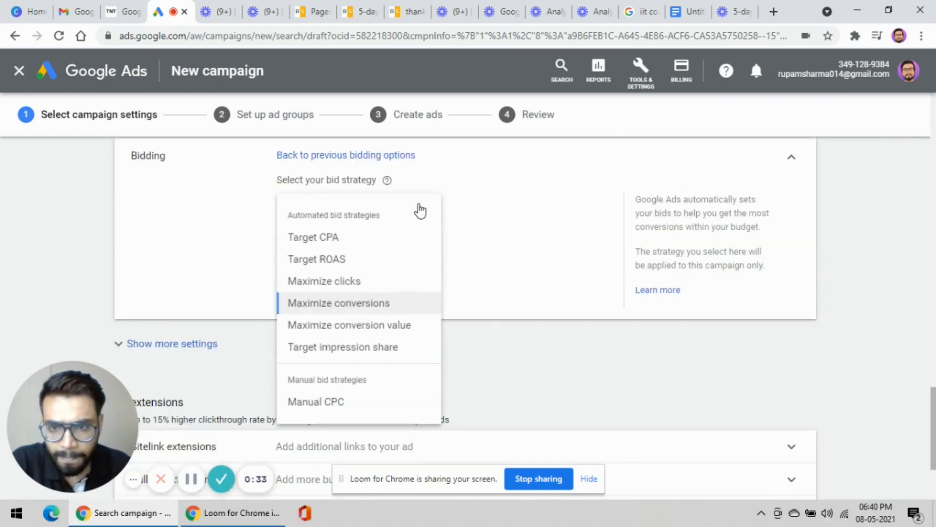
pyautogui.click(323, 403)
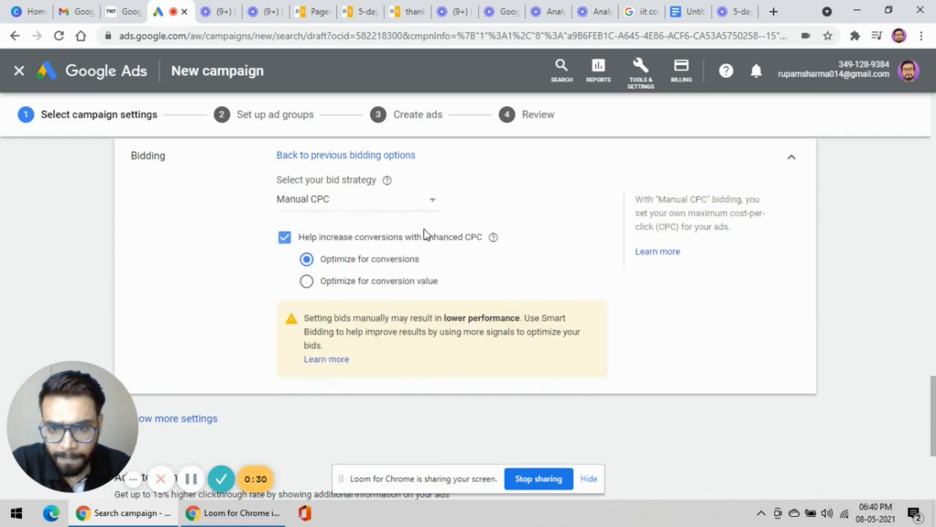
pyautogui.click(285, 238)
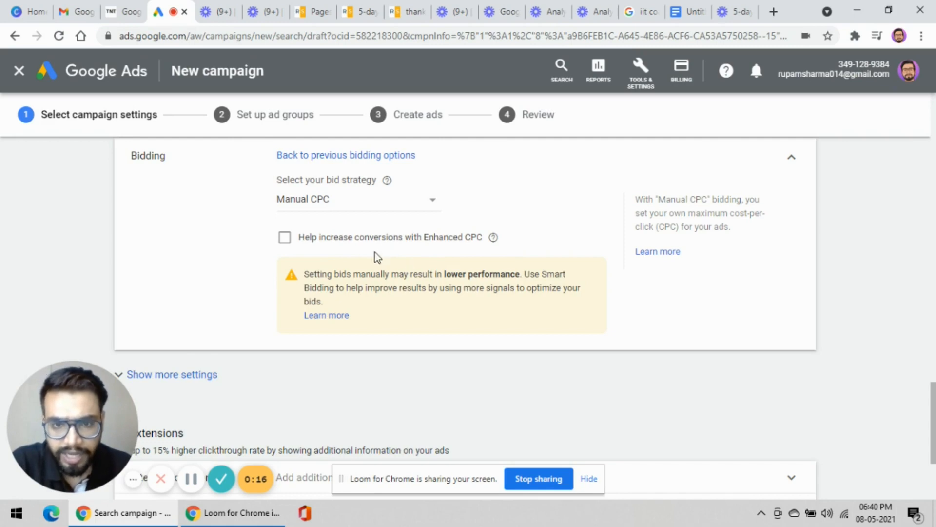
# Leave the ad extensions empty, save the campaign settings and continue to the ad group's default bid and keyword settings
pyautogui.scroll(-1, 401, 280)
pyautogui.scroll(-1, 401, 282)
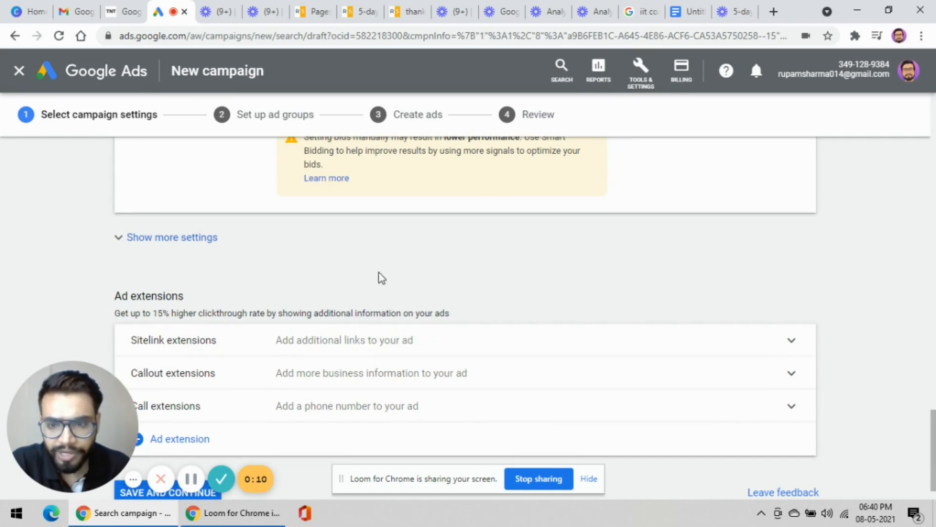
pyautogui.scroll(-1, 360, 280)
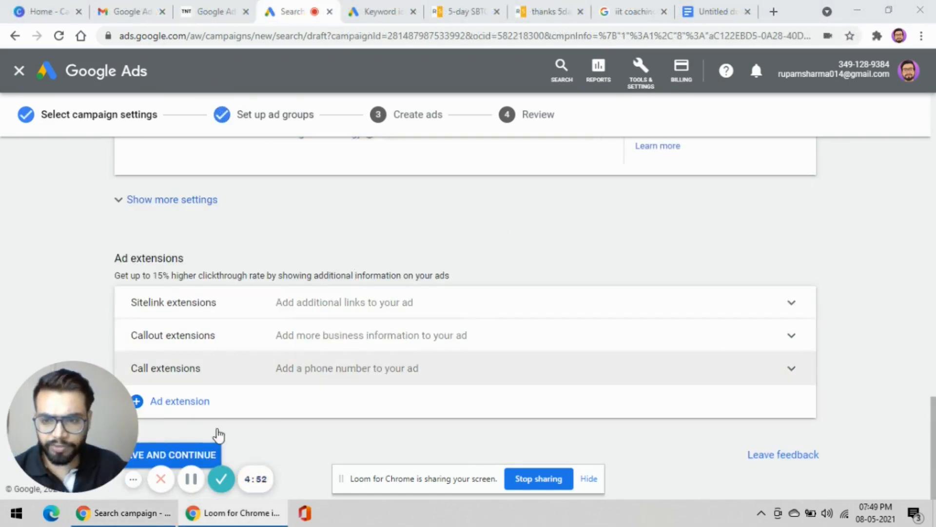
pyautogui.click(182, 457)
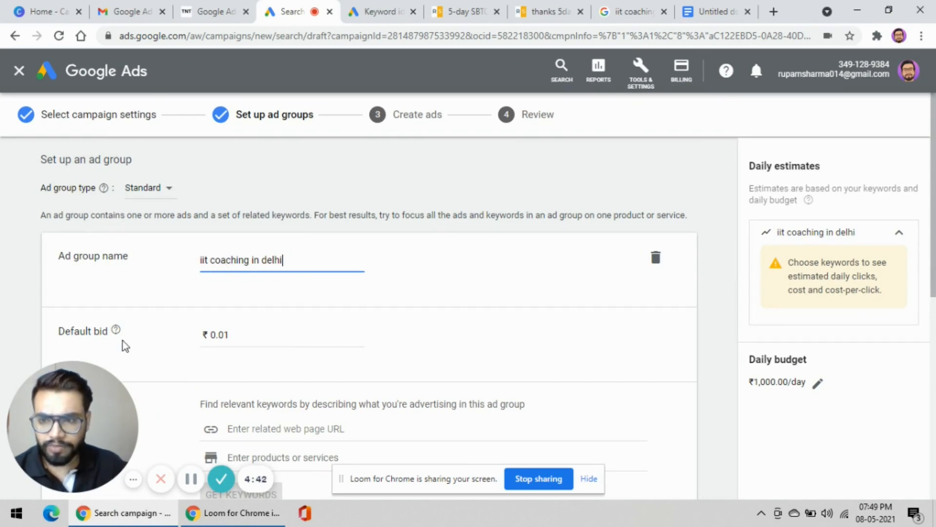
pyautogui.scroll(-1, 161, 297)
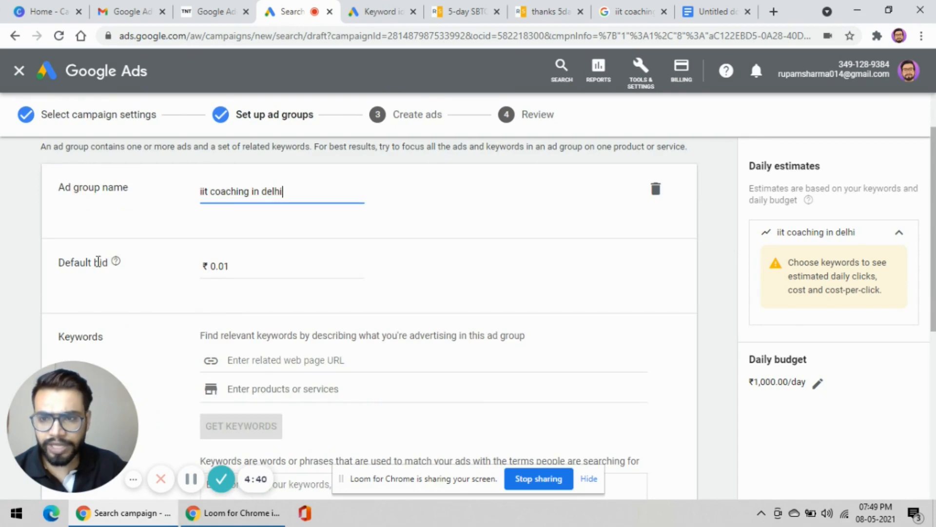
# Switch to Keyword Planner and get new keyword ideas for "iit coaching in delhi"
pyautogui.click(383, 14)
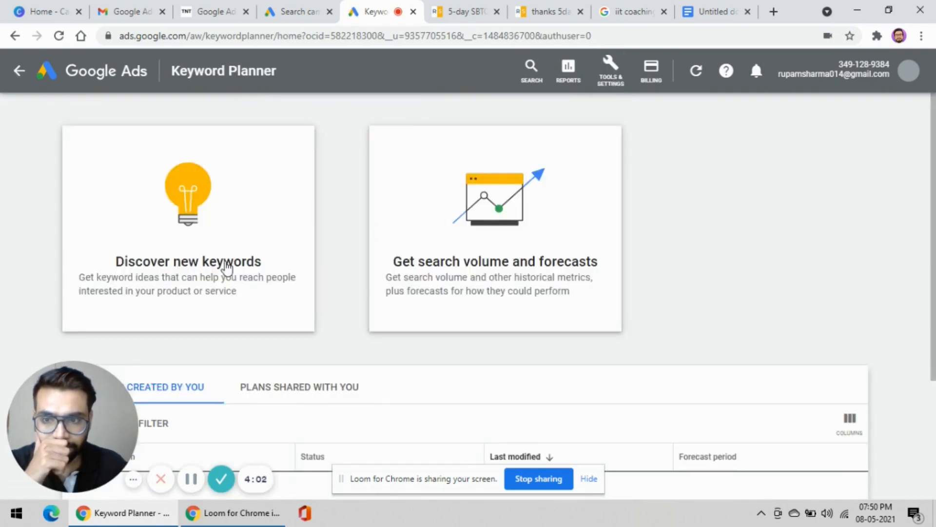
pyautogui.click(226, 267)
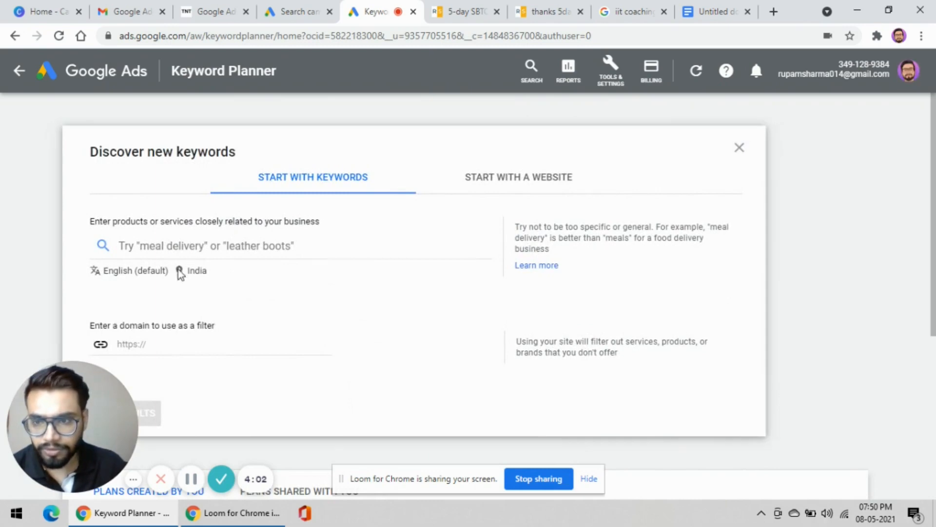
pyautogui.click(164, 241)
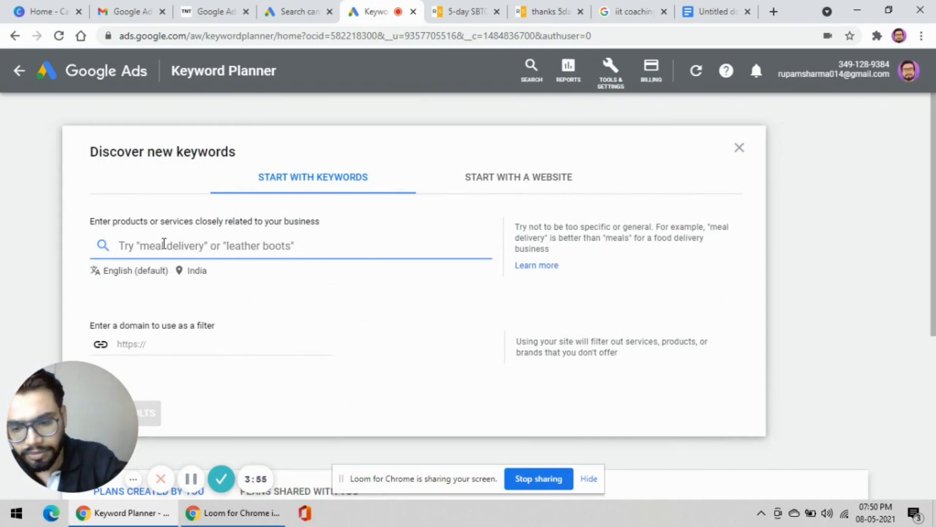
pyautogui.write('iit')
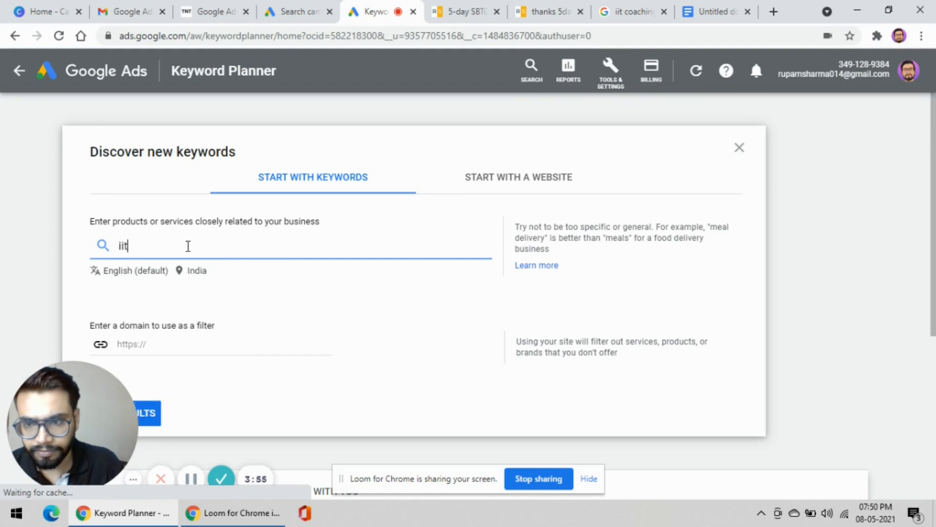
pyautogui.write(' co')
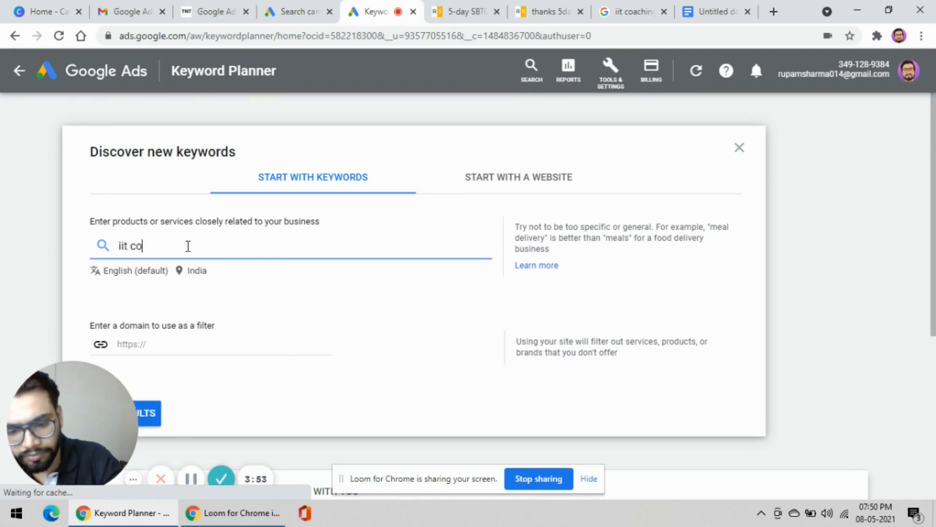
pyautogui.write('aching ')
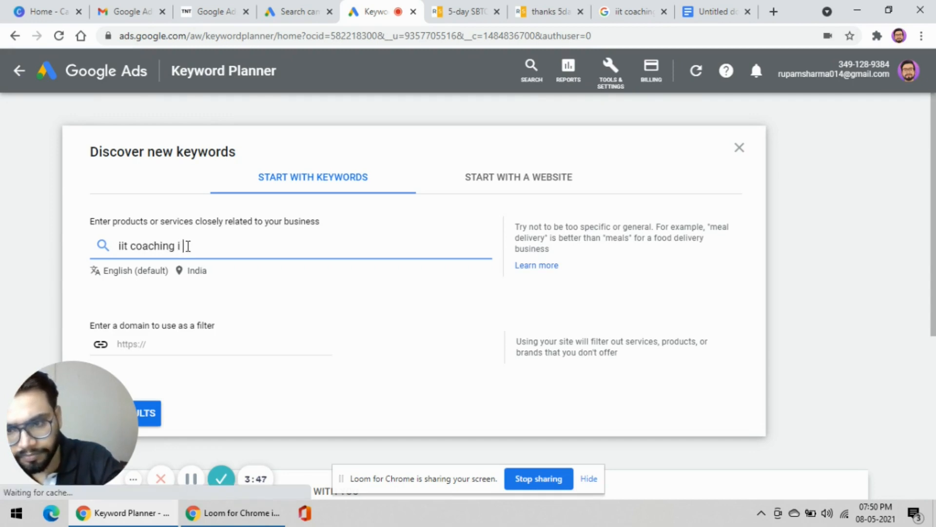
pyautogui.write('in delhi')
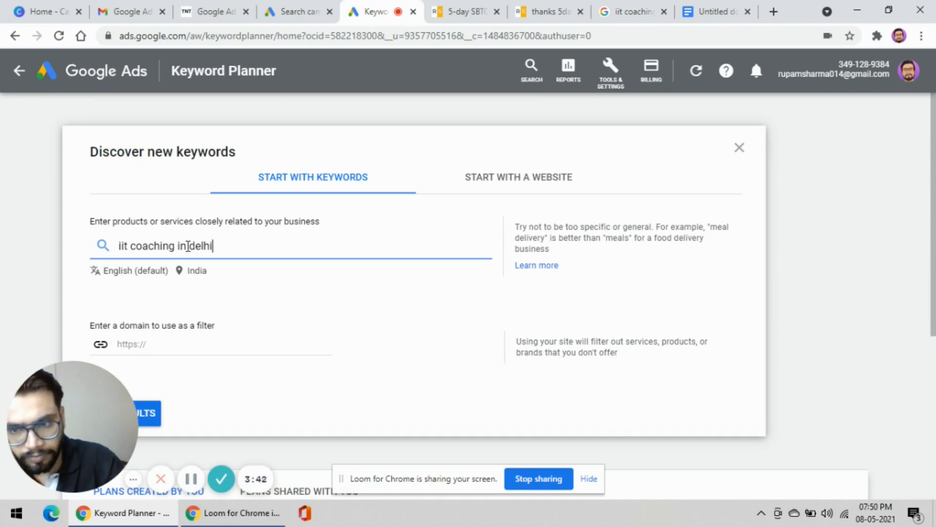
pyautogui.click(153, 416)
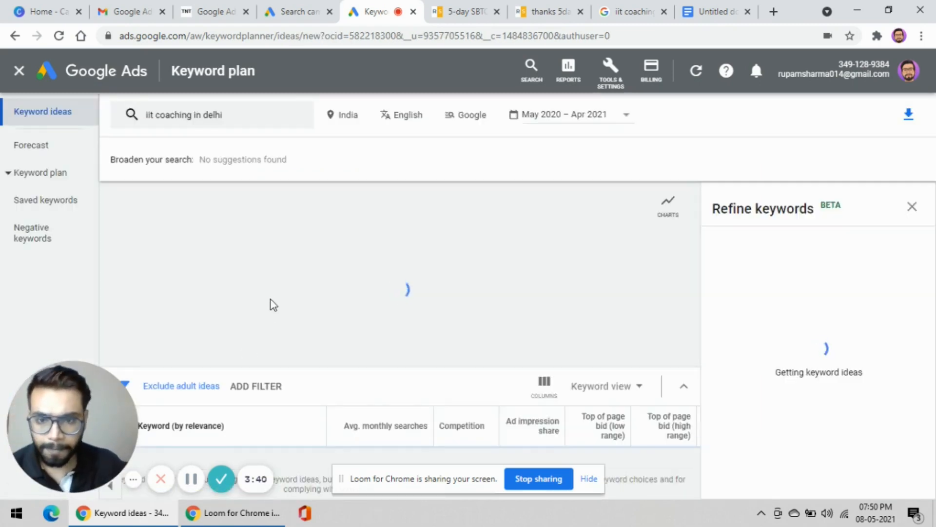
# Check the top-of-page bid range for "iit coaching in delhi" in the keyword ideas and set the ad group's default bid to ₹102
pyautogui.scroll(-3, 302, 283)
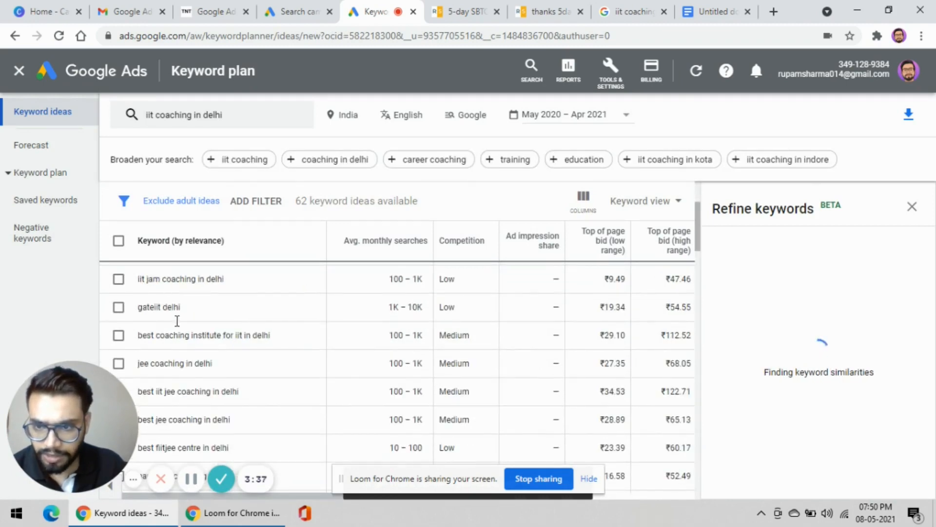
pyautogui.scroll(2, 174, 312)
pyautogui.scroll(2, 176, 326)
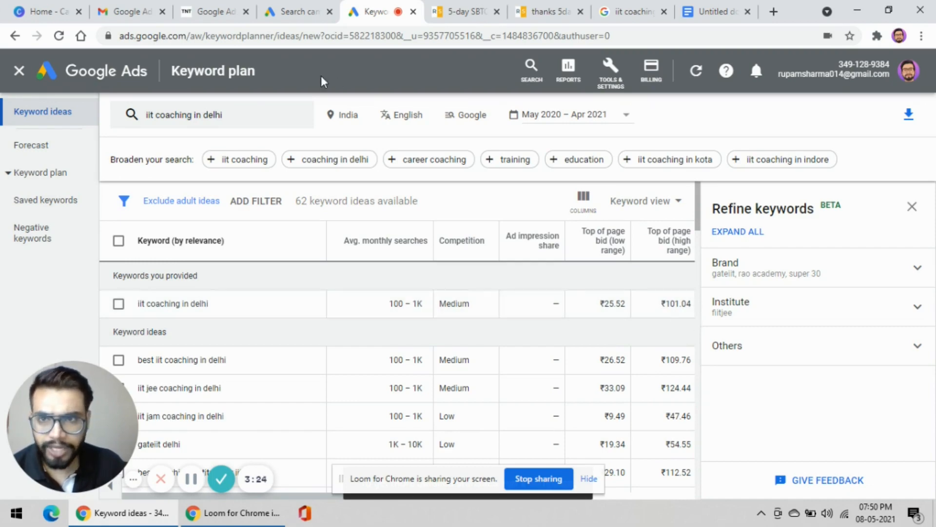
pyautogui.click(299, 11)
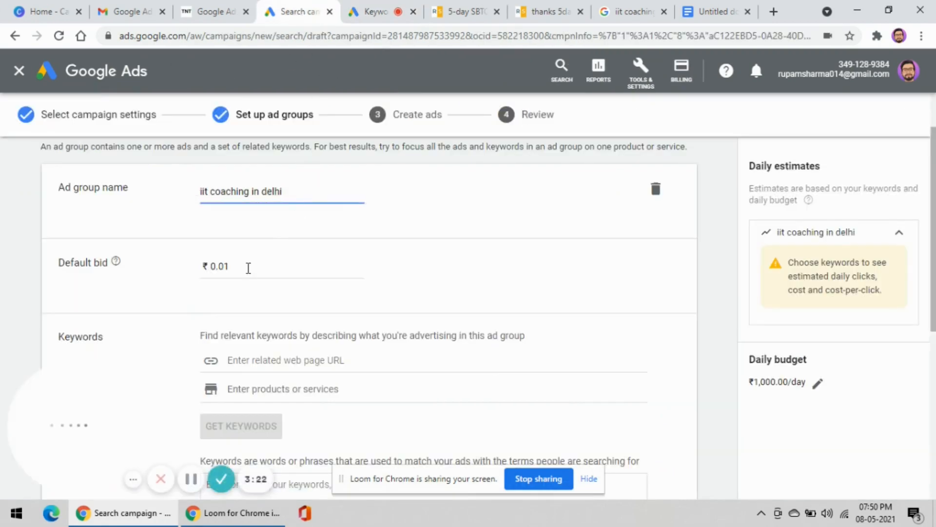
pyautogui.click(248, 268)
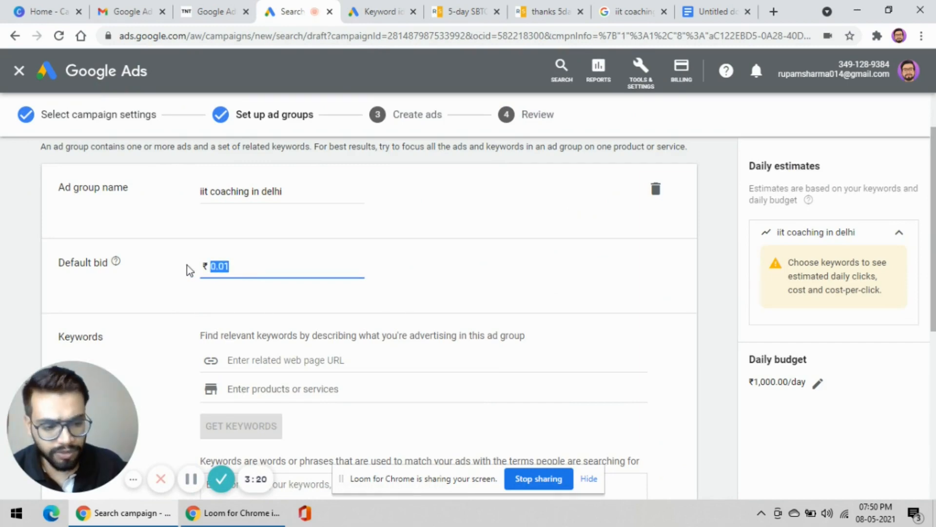
pyautogui.write('1')
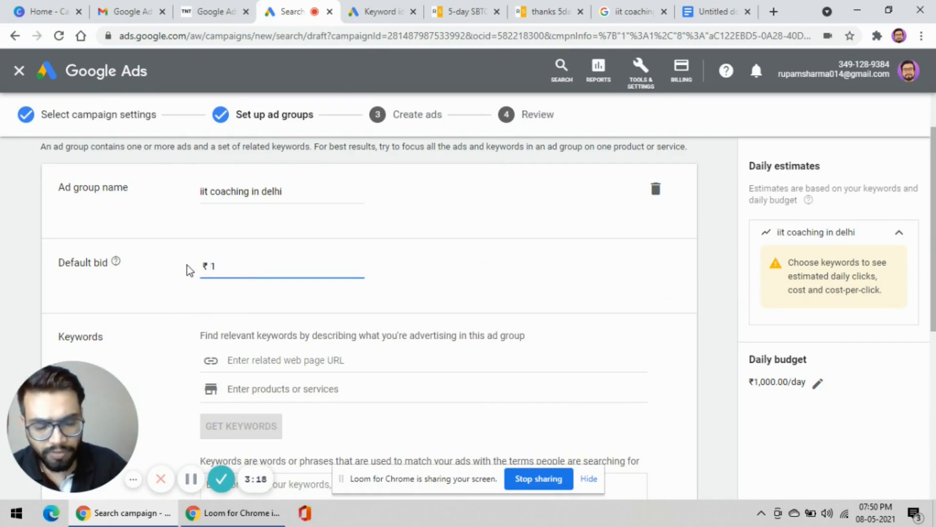
pyautogui.write('02')
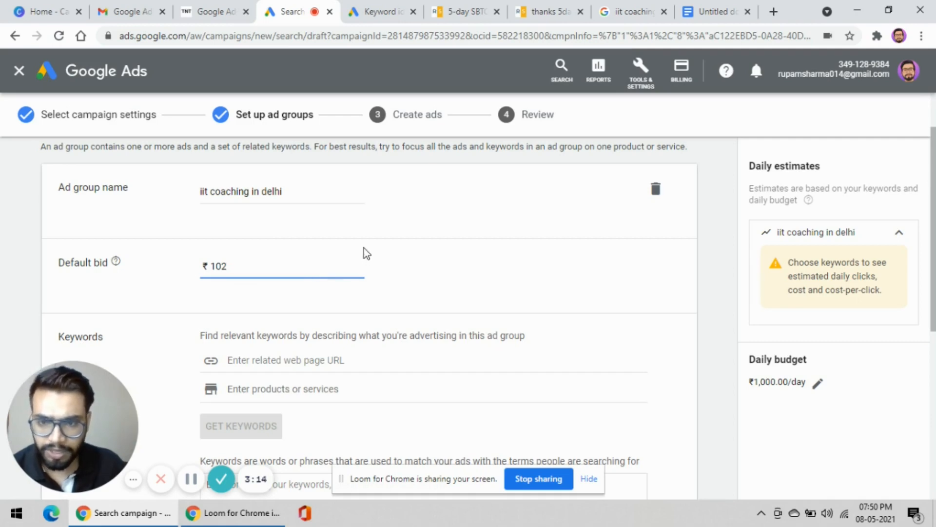
# Add the exact match keyword [iit coaching in delhi] to the ad group, save it and continue to ad creation
pyautogui.scroll(-1, 317, 249)
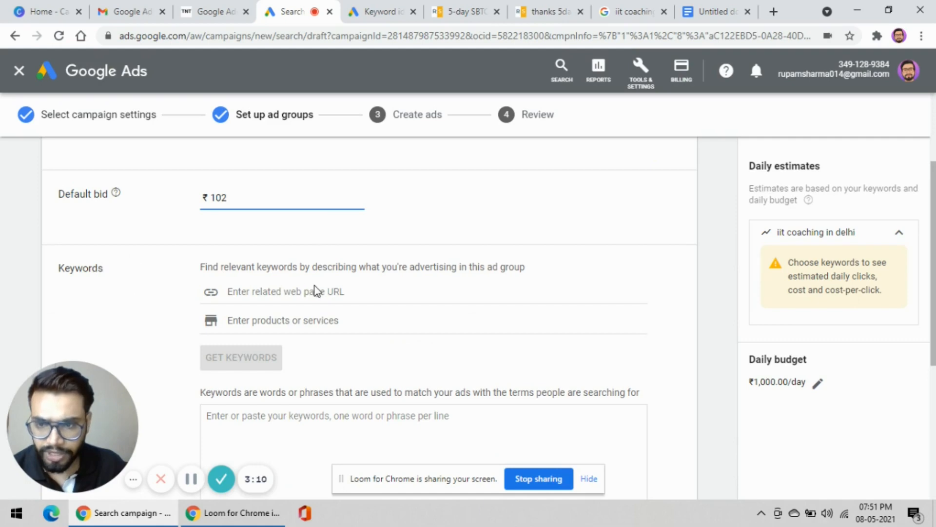
pyautogui.scroll(-3, 314, 290)
pyautogui.click(239, 231)
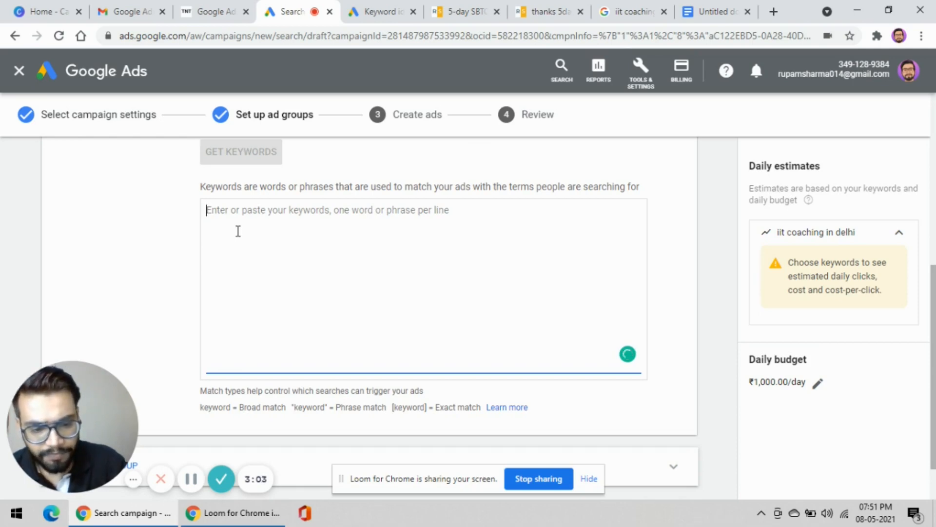
pyautogui.write('[')
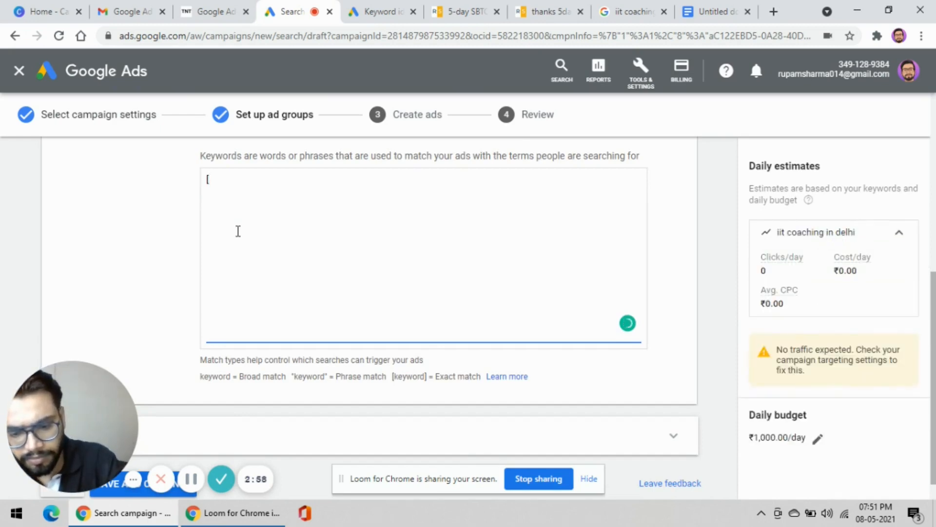
pyautogui.write('iit coaching i')
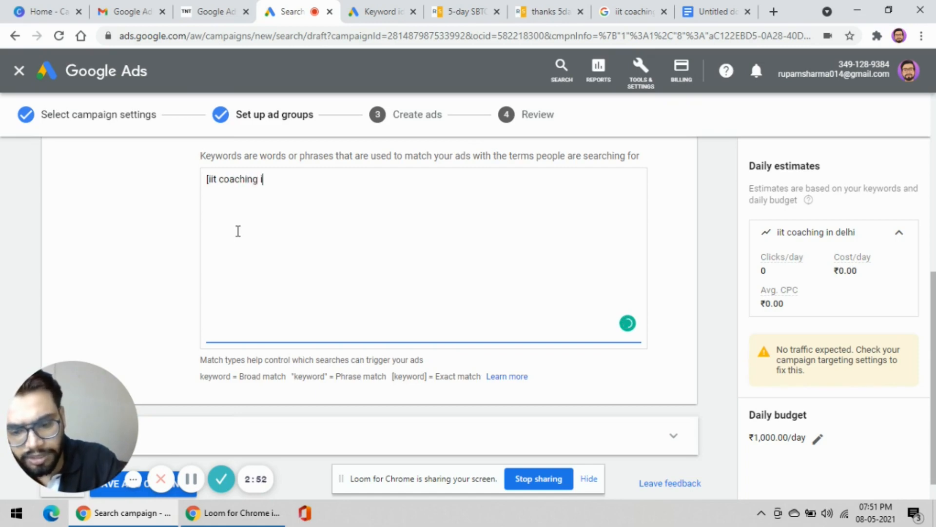
pyautogui.write('delhi')
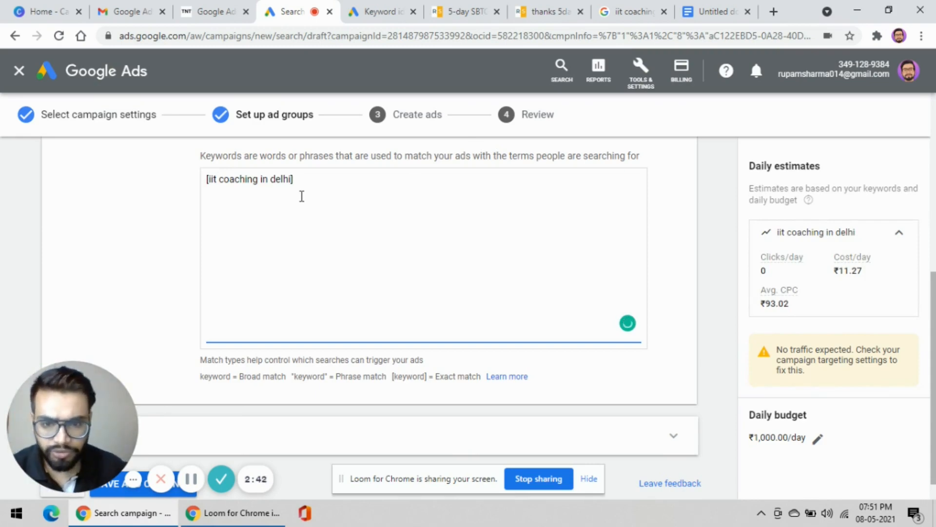
pyautogui.scroll(-1, 343, 236)
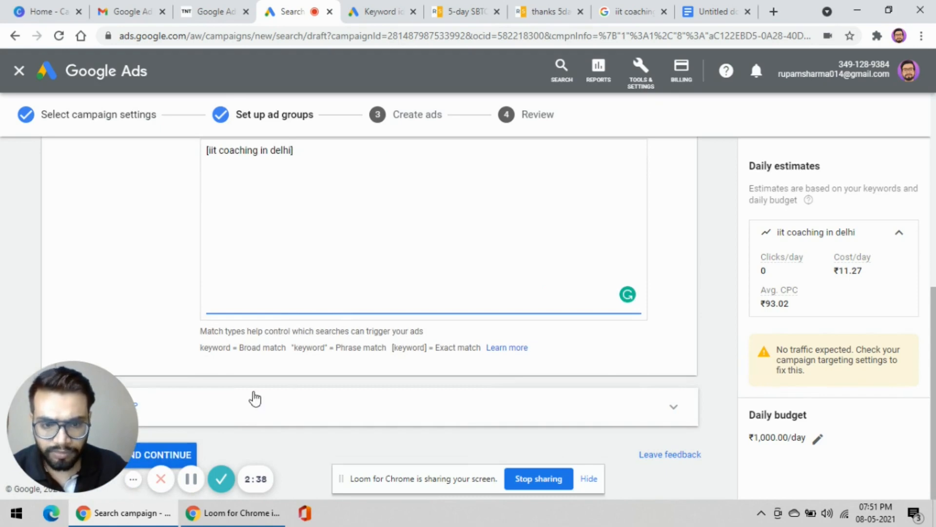
pyautogui.click(178, 454)
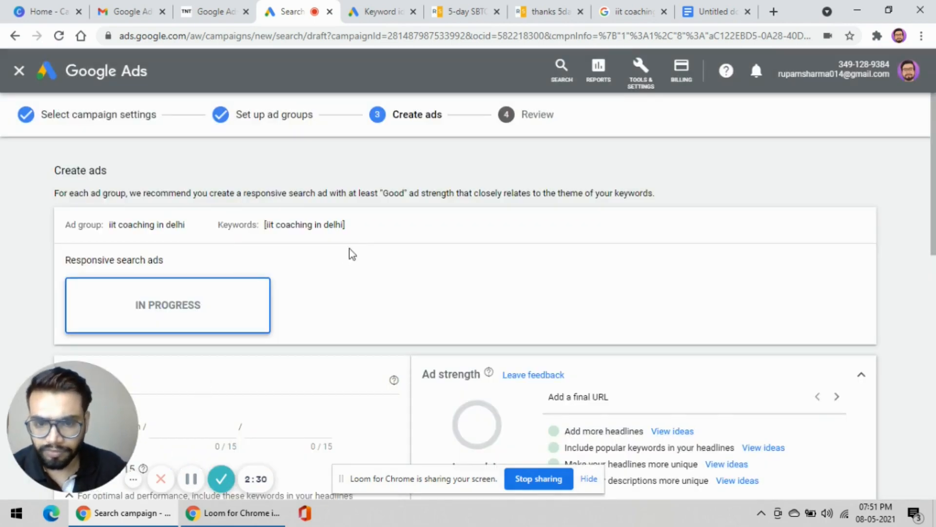
# Copy the web address of the open 5-day SBTC landing page and enter it as the responsive search ad's final URL
pyautogui.scroll(-3, 349, 247)
pyautogui.scroll(-1, 351, 248)
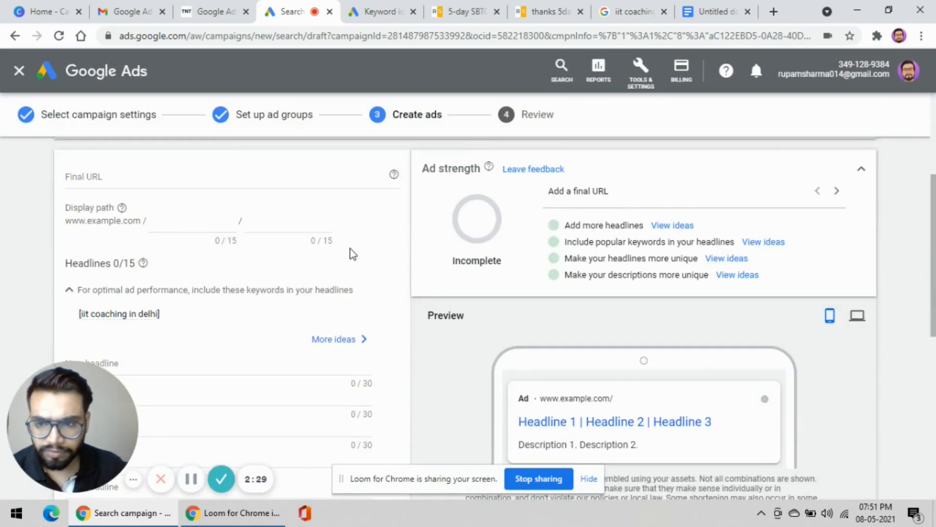
pyautogui.click(125, 177)
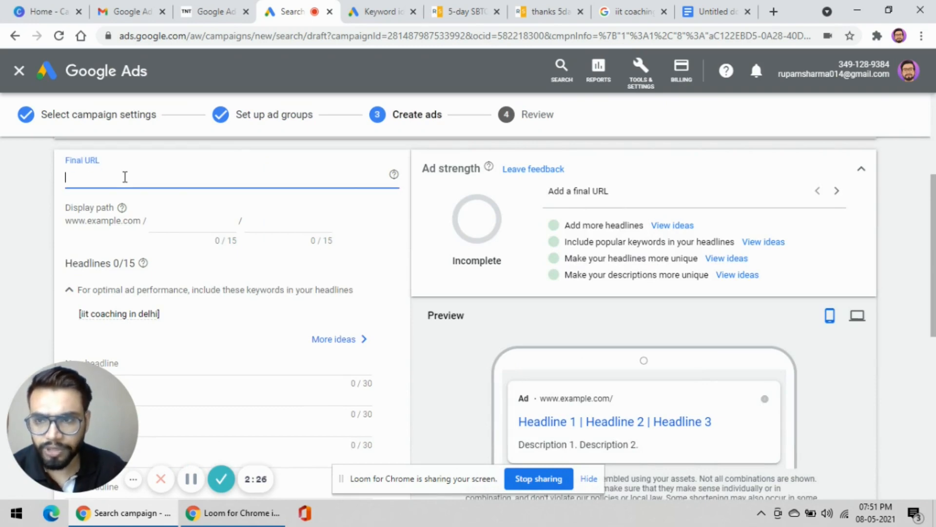
pyautogui.click(456, 12)
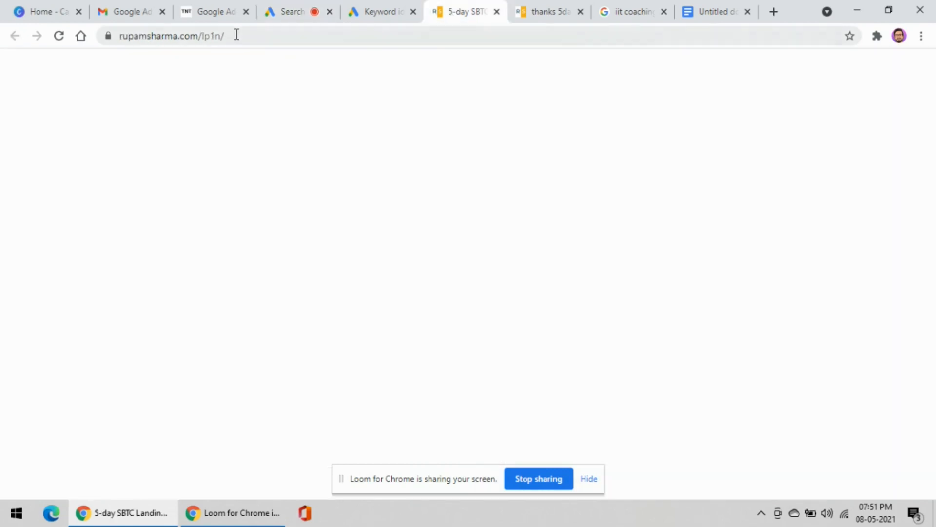
pyautogui.click(194, 37)
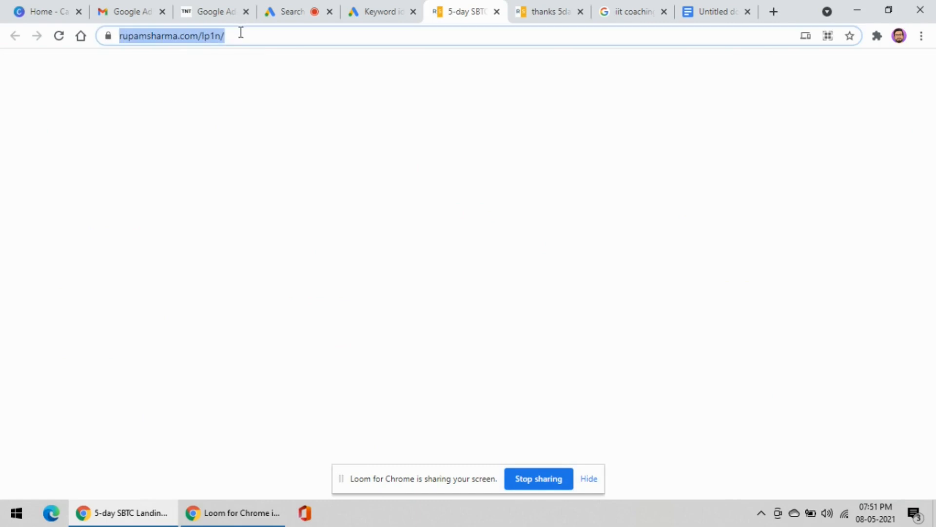
pyautogui.rightClick(189, 40)
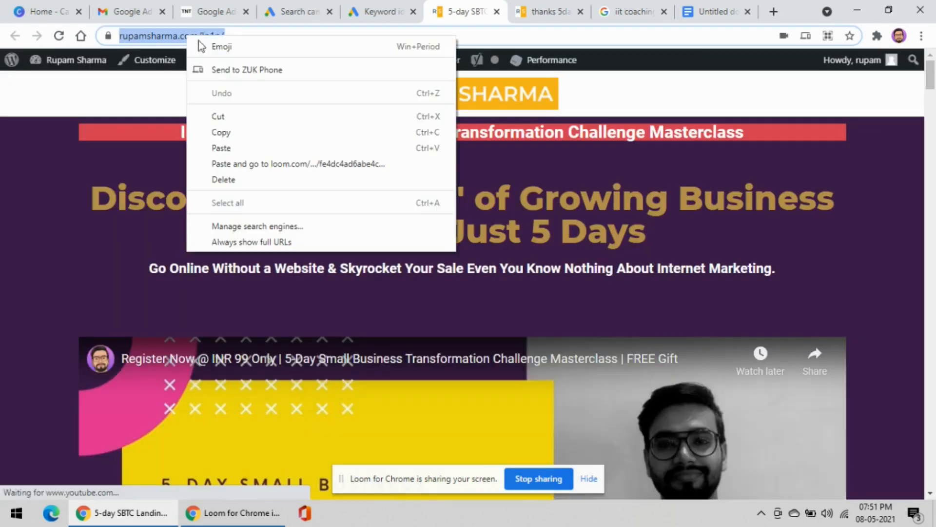
pyautogui.click(227, 132)
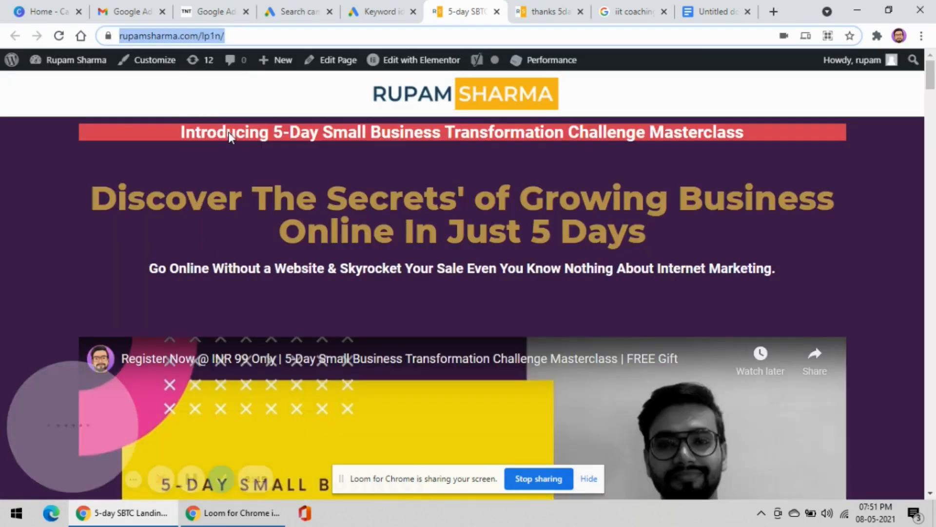
pyautogui.click(292, 13)
pyautogui.click(105, 168)
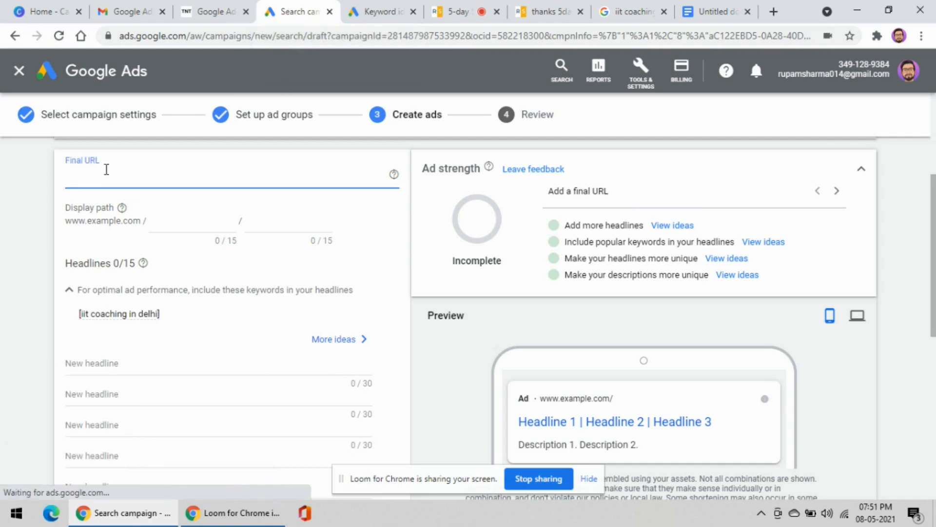
pyautogui.rightClick(98, 179)
pyautogui.click(146, 285)
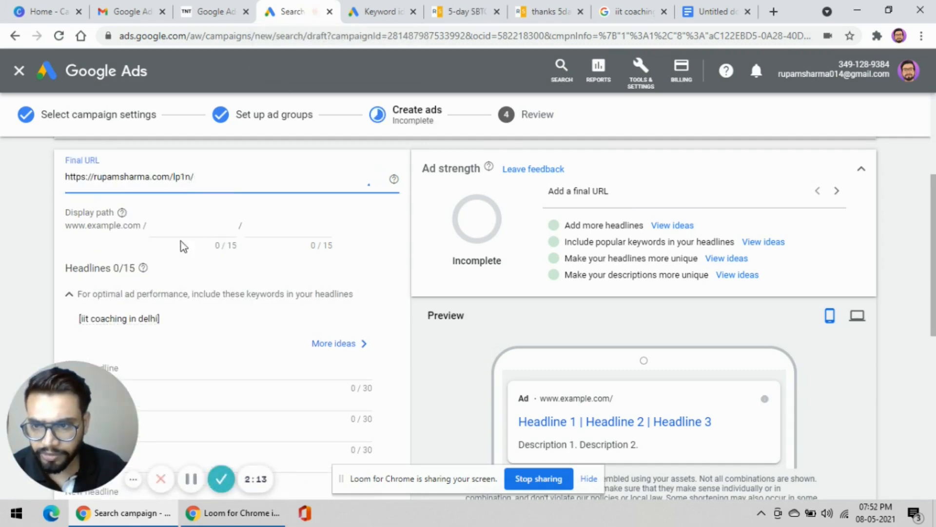
# Set the ad's two display path parts to "iit coaching" and "in delhi"
pyautogui.click(202, 227)
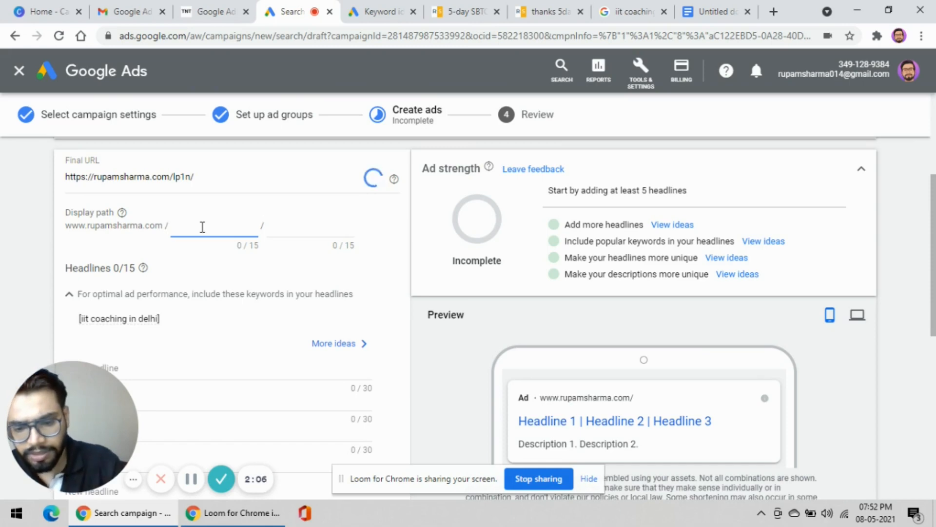
pyautogui.write('ii')
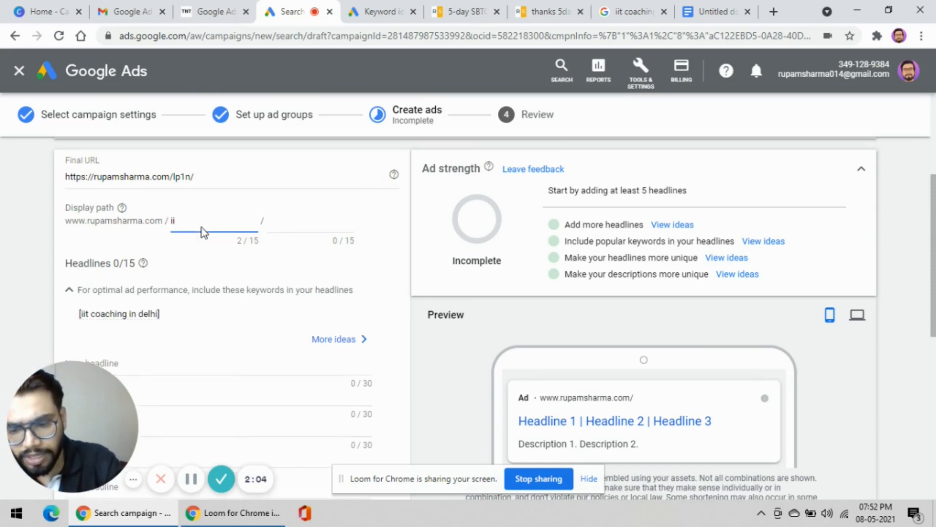
pyautogui.write('tc')
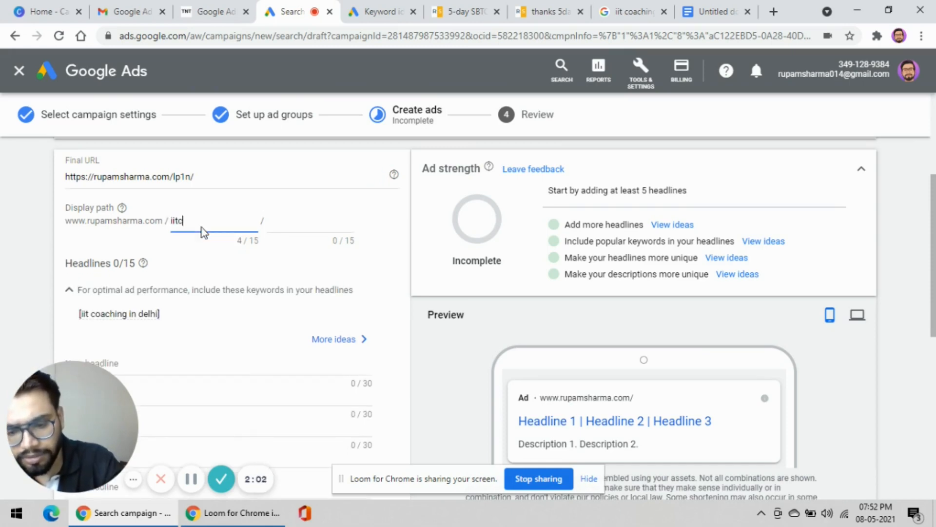
pyautogui.write('oachin')
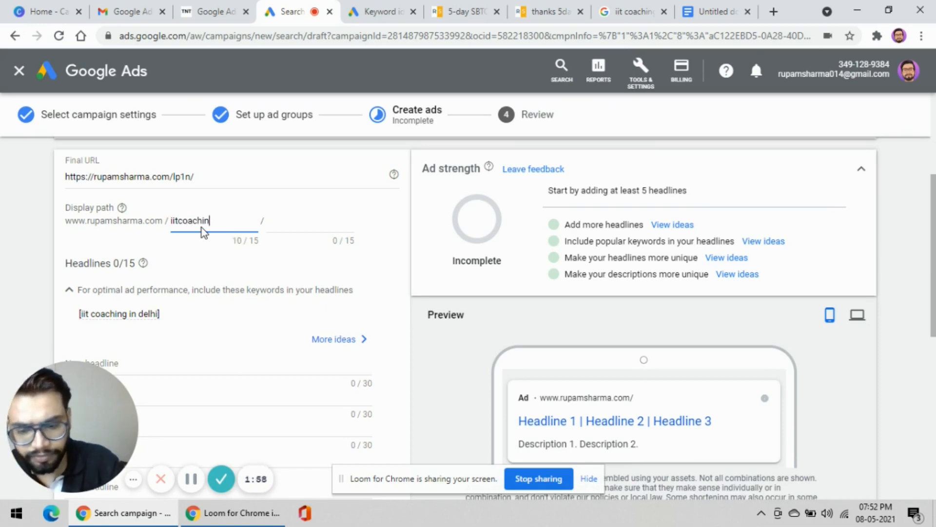
pyautogui.write('g')
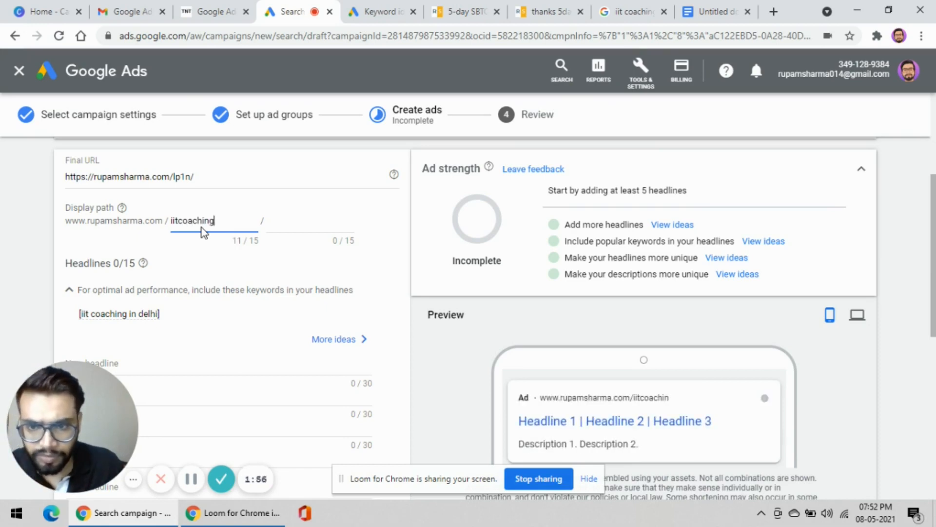
pyautogui.click(295, 222)
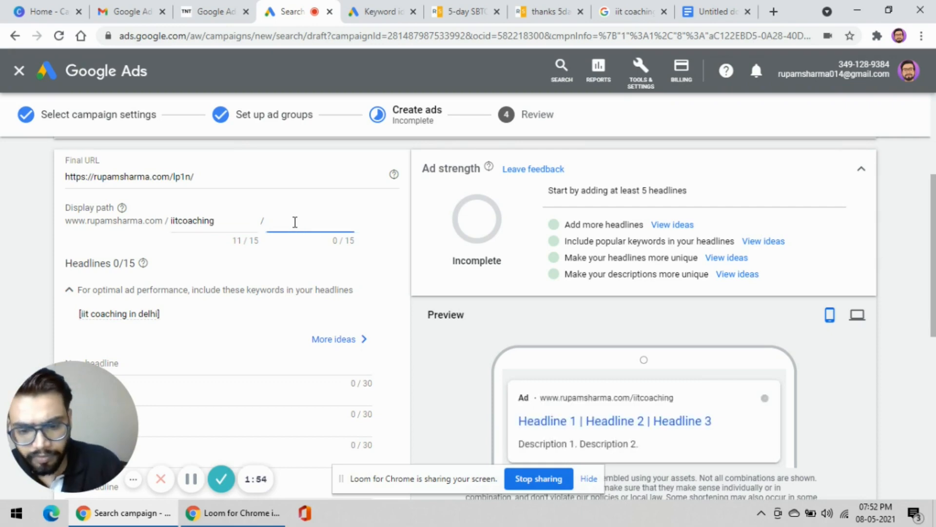
pyautogui.write('in delhi')
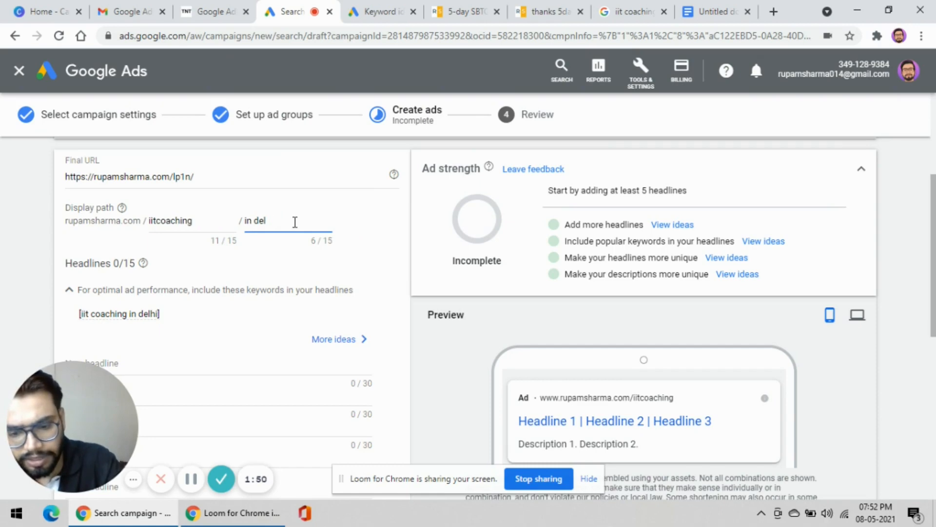
pyautogui.click(160, 221)
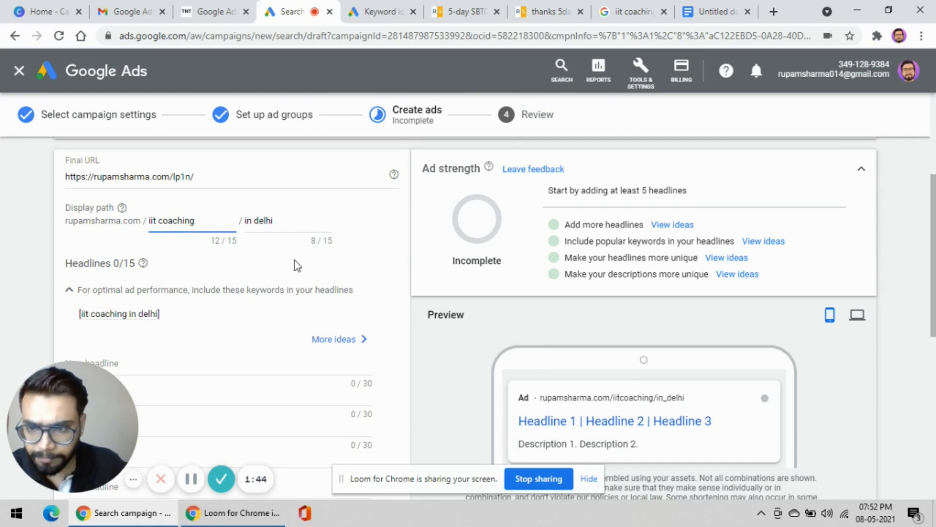
# Copy "iit coaching in delhi" from the open Google Docs document and paste it as the ad's first headline
pyautogui.scroll(-1, 244, 288)
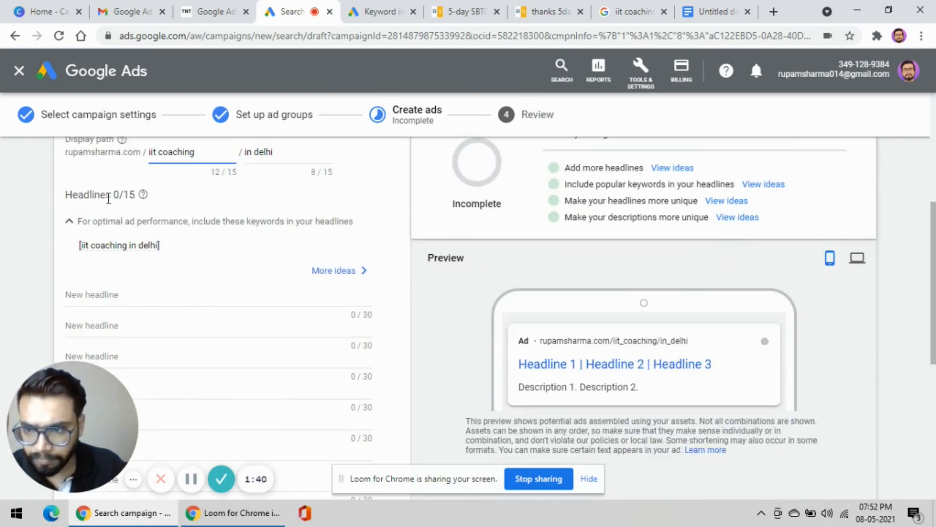
pyautogui.click(129, 295)
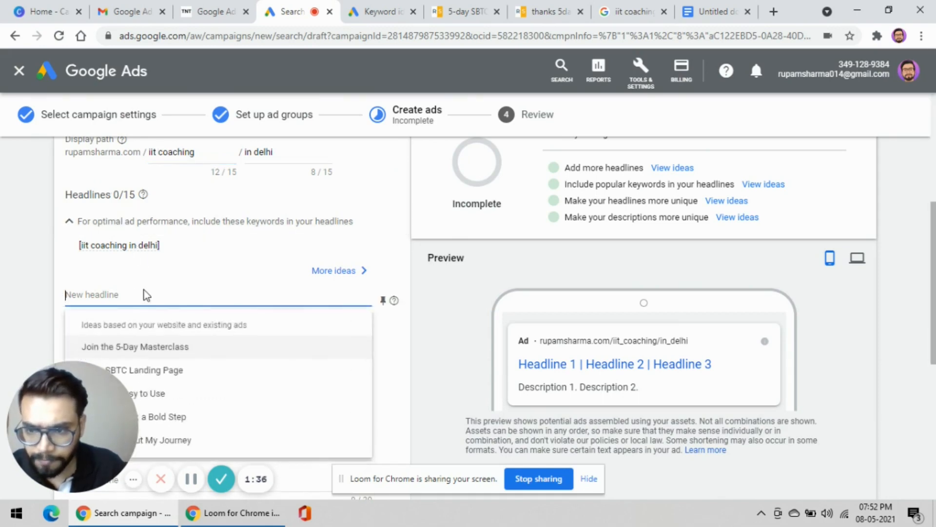
pyautogui.scroll(-1, 128, 296)
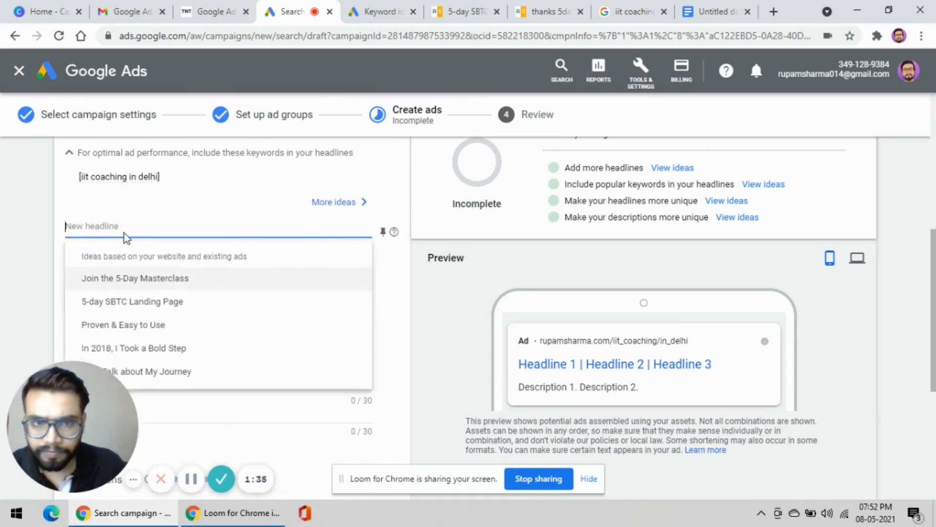
pyautogui.click(700, 15)
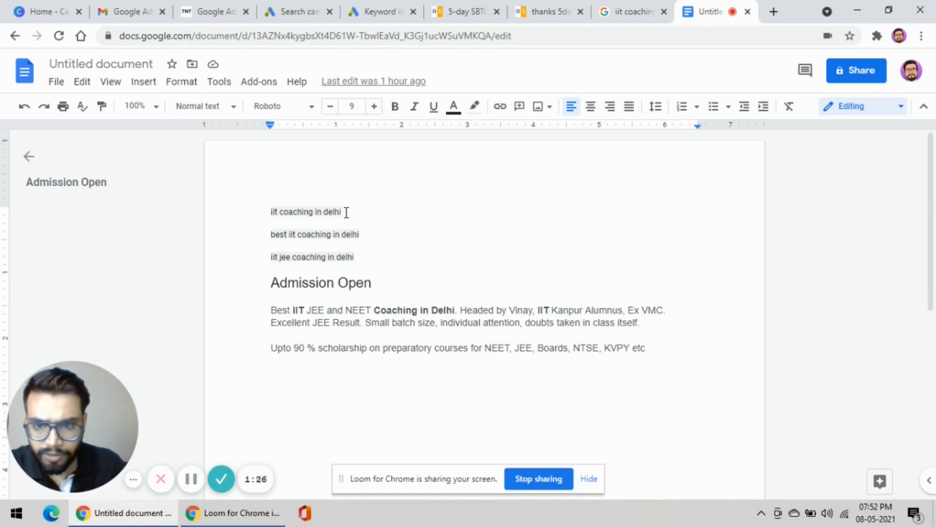
pyautogui.moveTo(341, 212); pyautogui.dragTo(267, 211)
pyautogui.rightClick(300, 212)
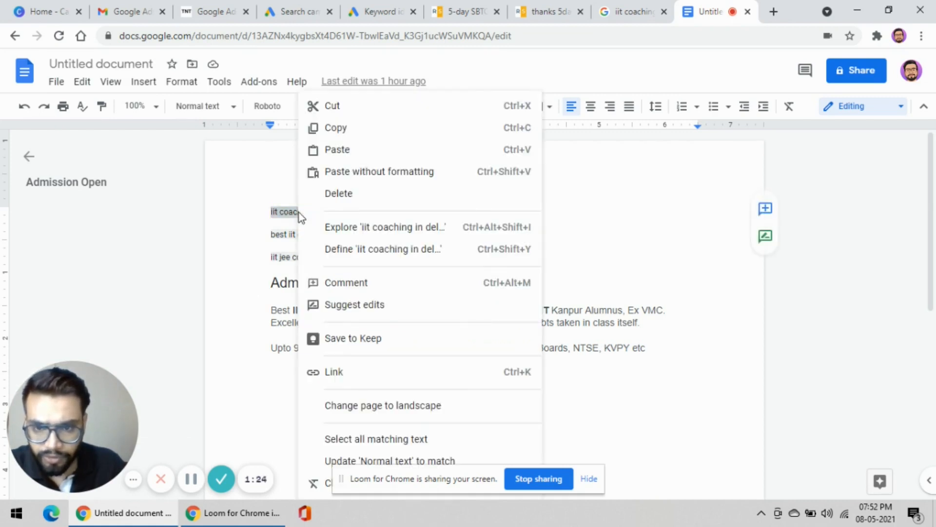
pyautogui.click(340, 132)
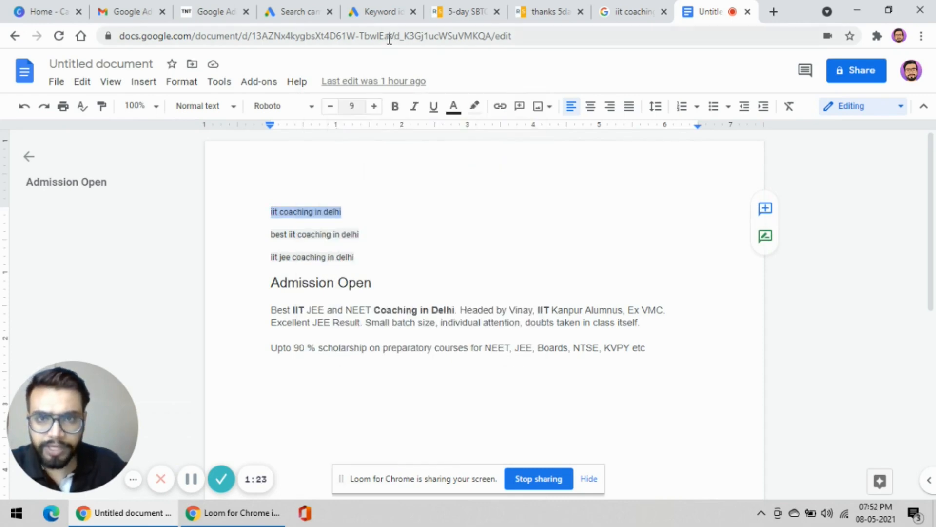
pyautogui.click(312, 17)
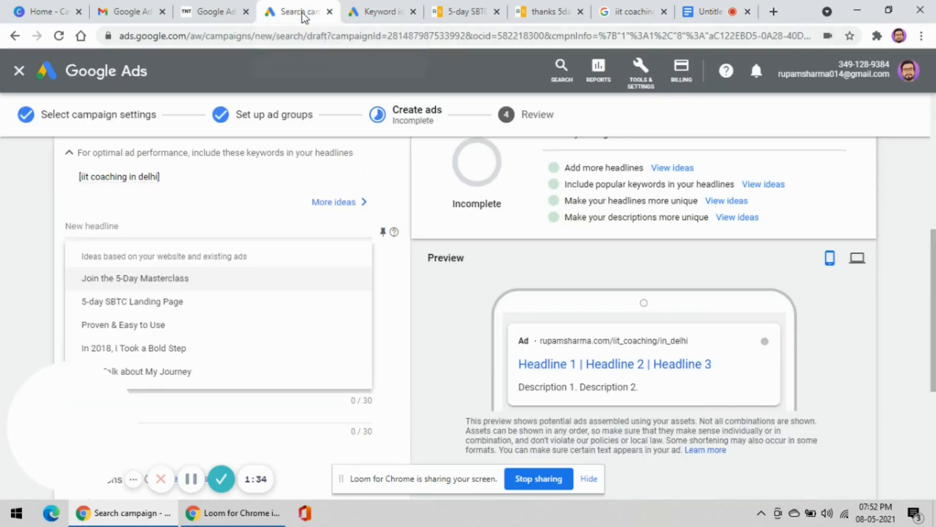
pyautogui.rightClick(101, 227)
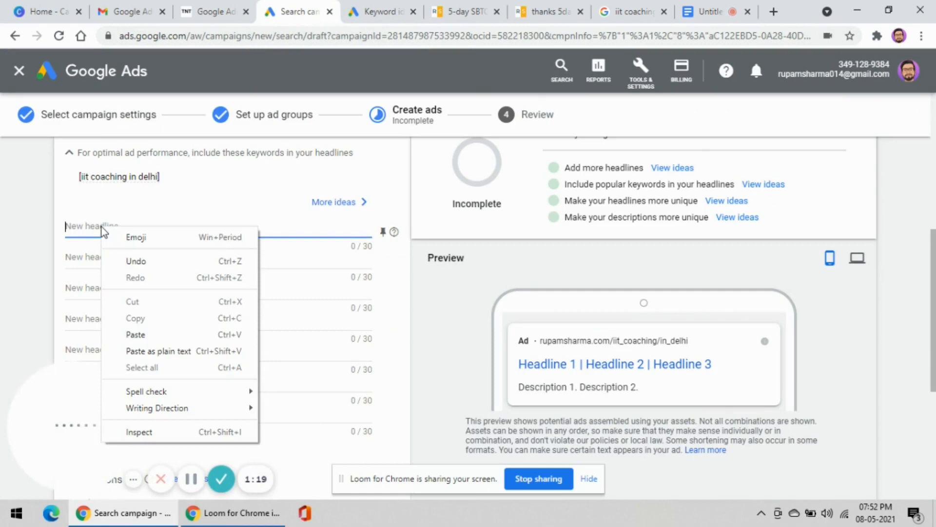
pyautogui.click(161, 329)
# Copy the "Admission Open" heading from the Google Docs document and paste it as the ad's second headline
pyautogui.click(104, 259)
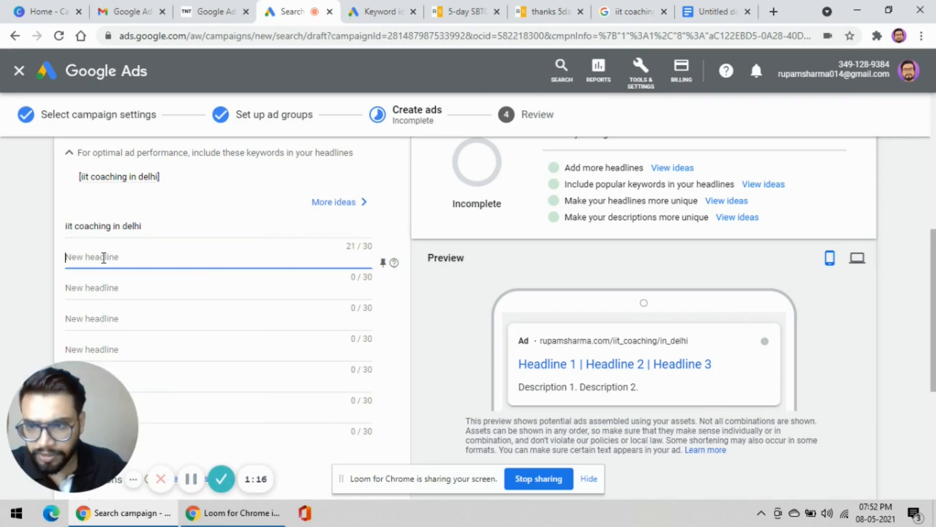
pyautogui.click(714, 15)
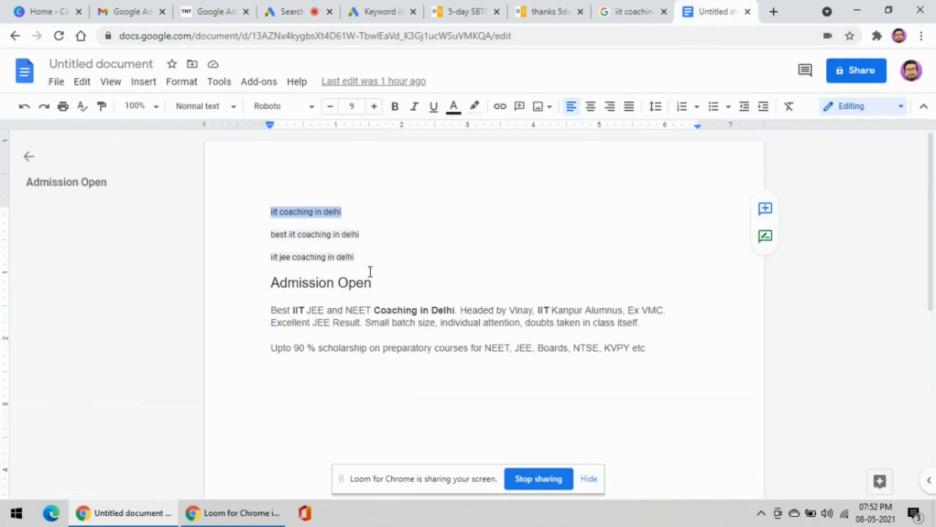
pyautogui.moveTo(375, 283); pyautogui.dragTo(275, 282)
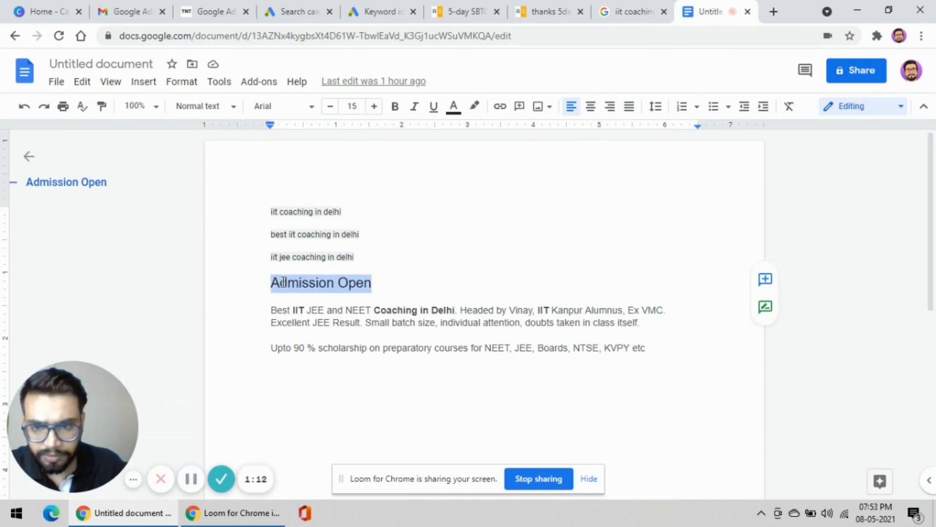
pyautogui.rightClick(275, 283)
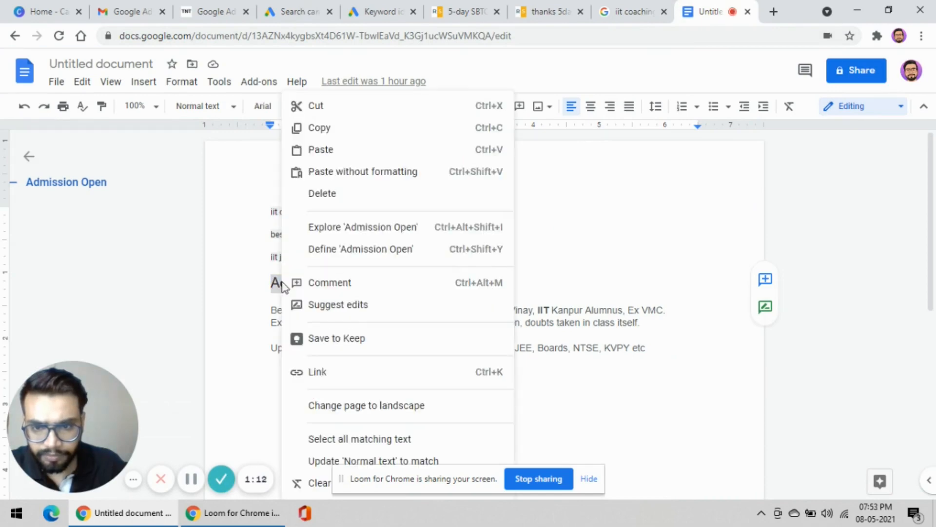
pyautogui.click(323, 129)
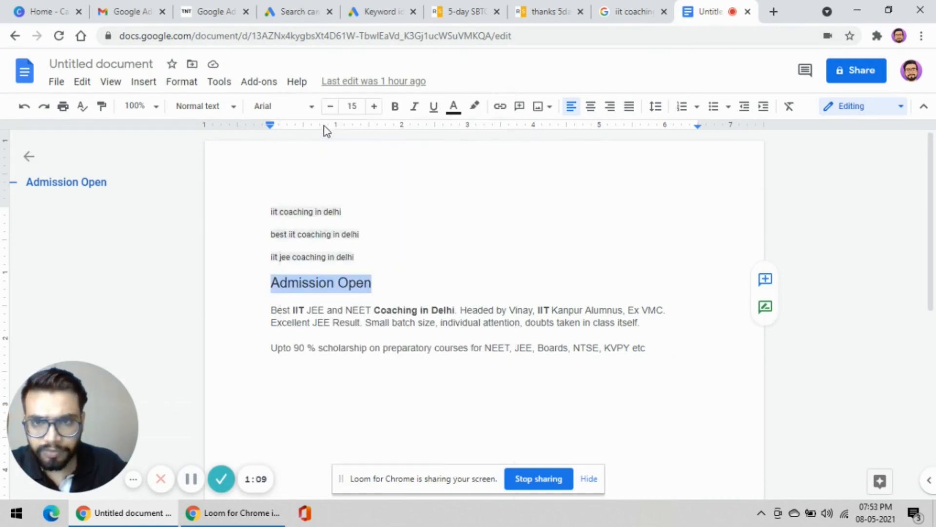
pyautogui.click(287, 12)
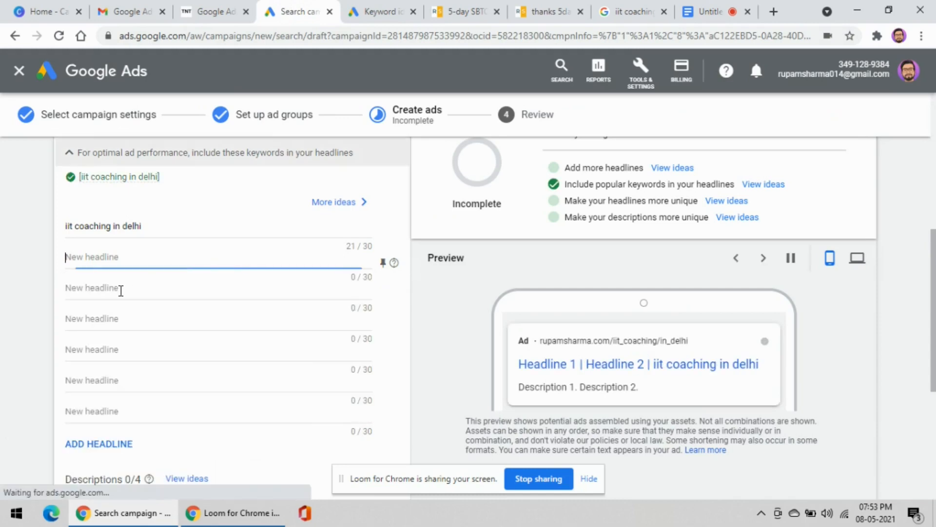
pyautogui.rightClick(100, 256)
pyautogui.click(143, 356)
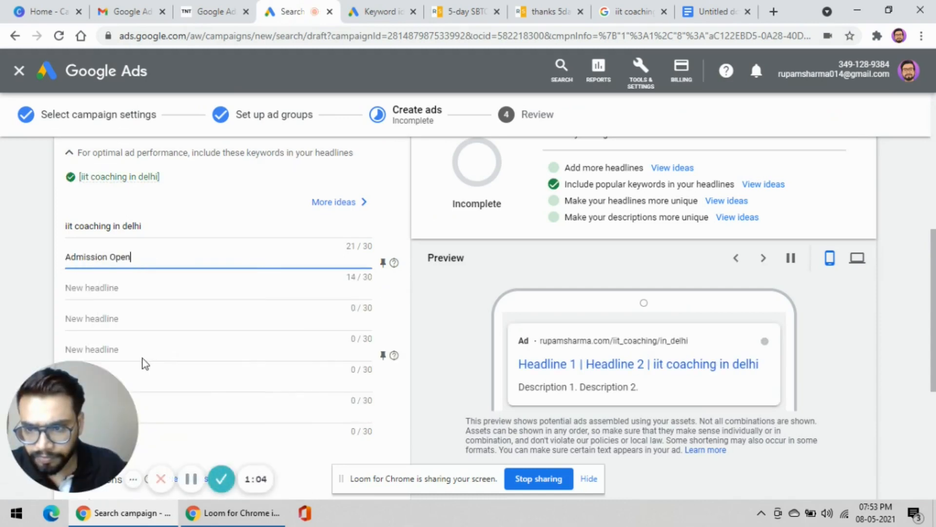
# Enter "upto 90% scholarship" as the ad's third headline
pyautogui.click(108, 288)
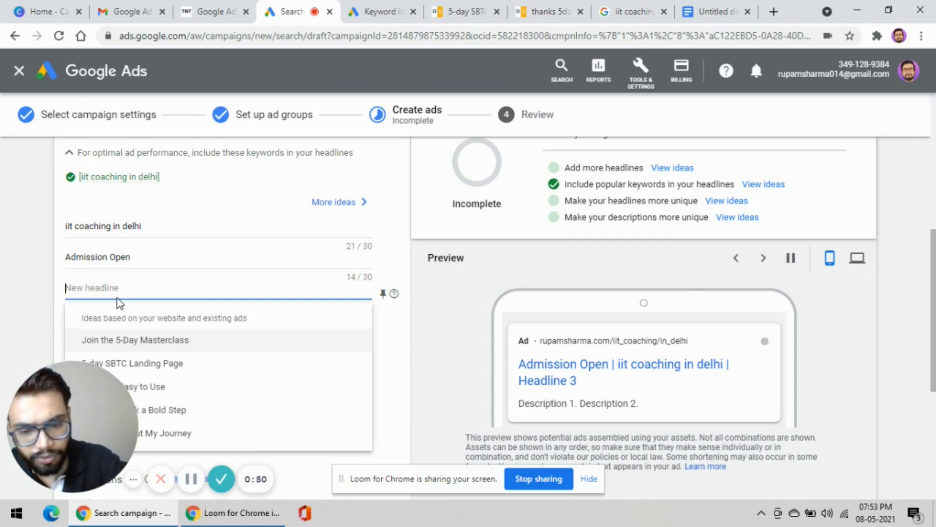
pyautogui.write('upto 90% scholarsh')
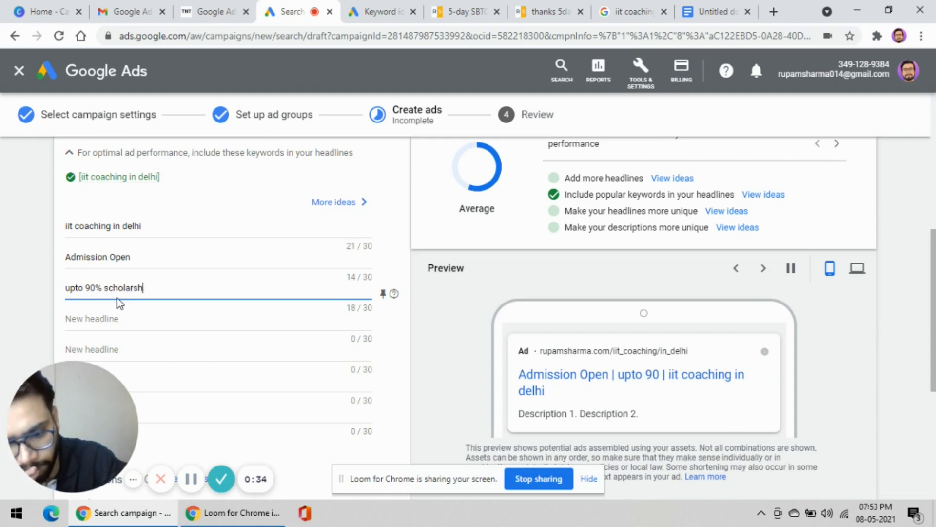
pyautogui.write('ip')
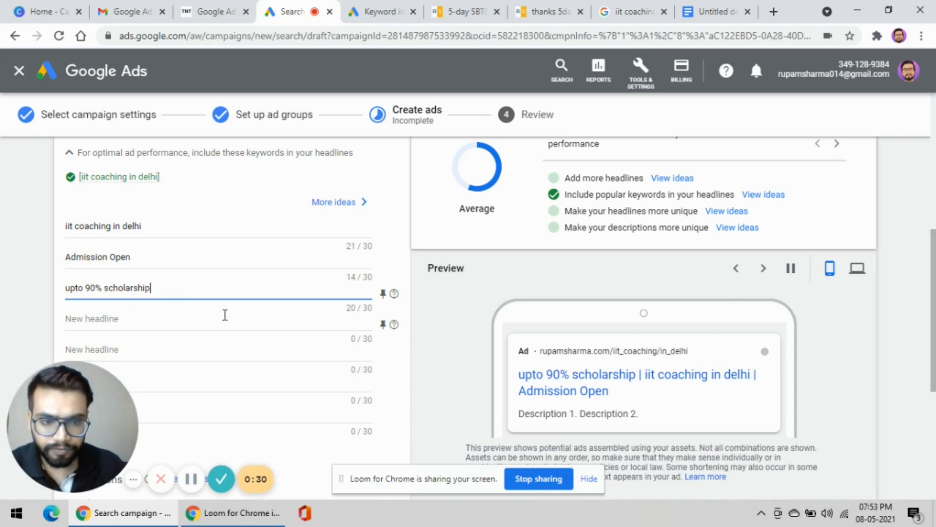
# Copy the line starting "Best IIT JEE and NEET Coaching in Delhi" and ending "Ex VMC." from the Google Docs document into the ad's first description
pyautogui.scroll(-2, 257, 332)
pyautogui.scroll(-2, 124, 311)
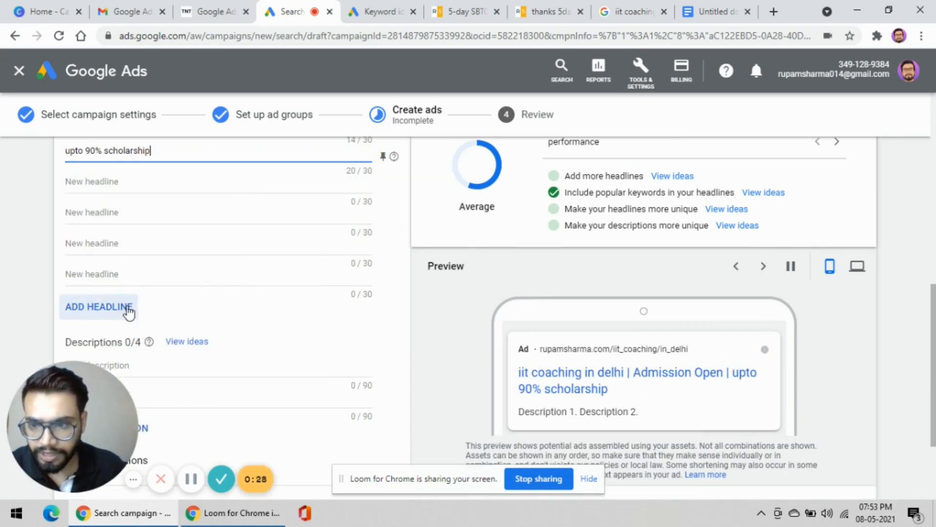
pyautogui.scroll(-4, 156, 293)
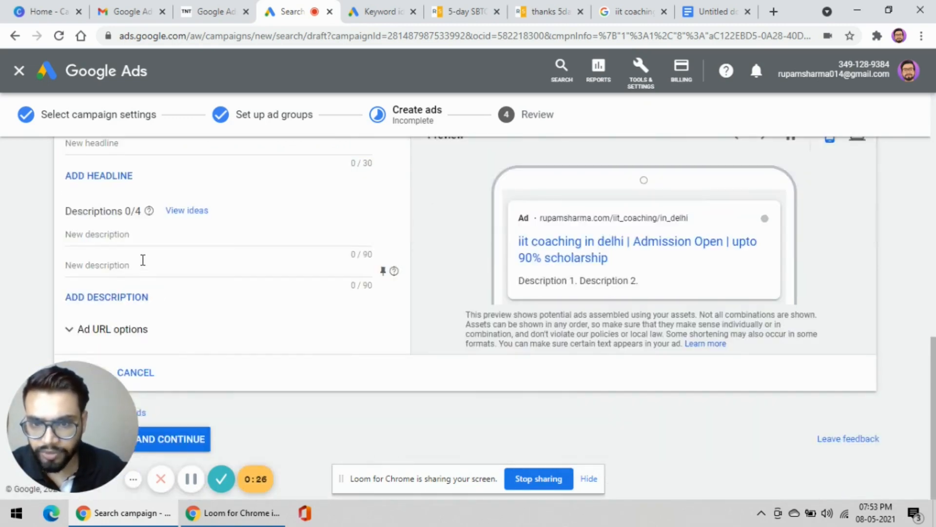
pyautogui.click(121, 236)
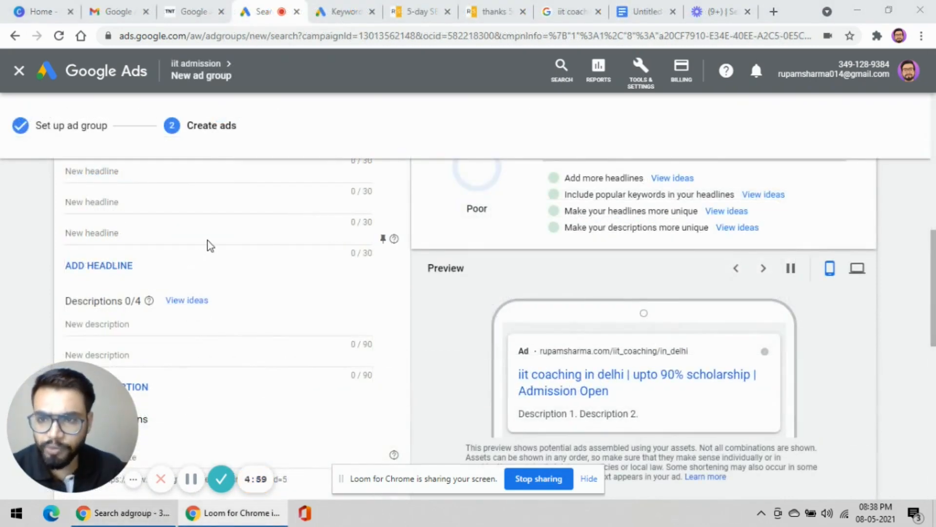
pyautogui.scroll(-3, 207, 245)
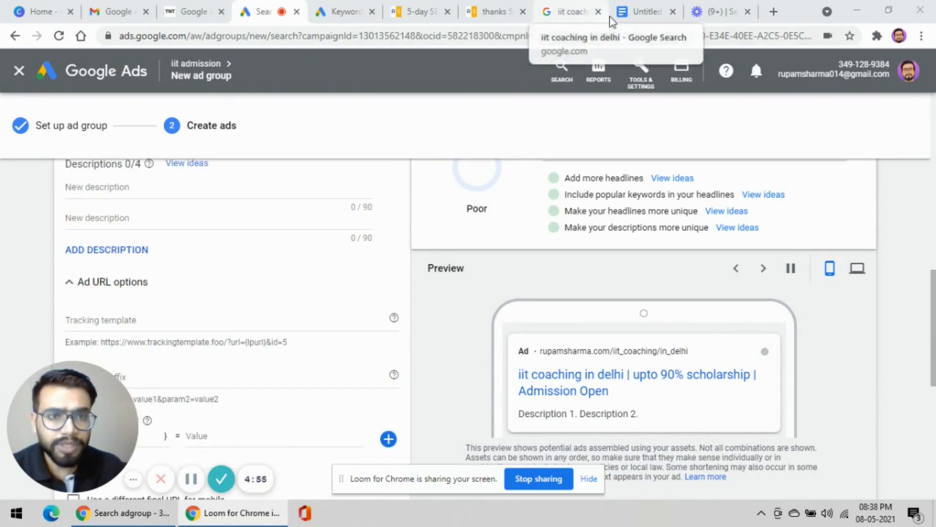
pyautogui.click(637, 18)
pyautogui.click(532, 214)
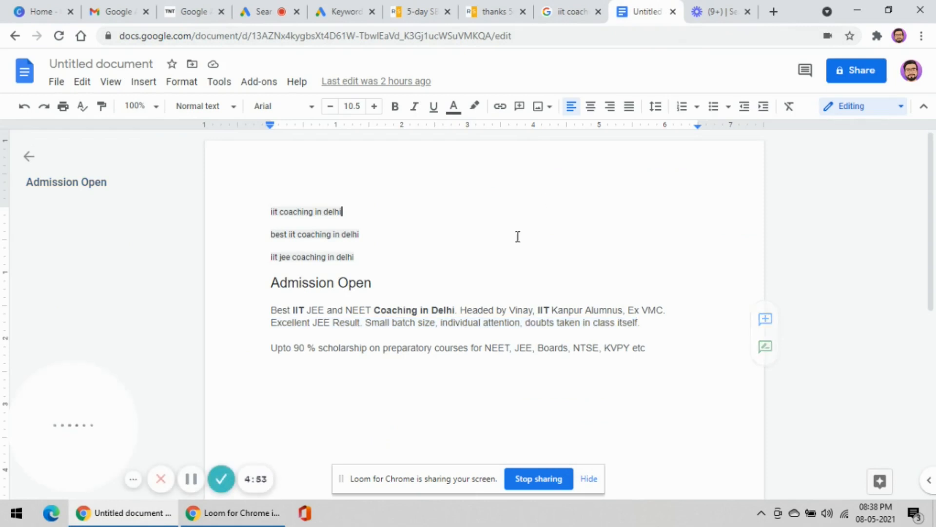
pyautogui.moveTo(269, 310); pyautogui.dragTo(662, 315)
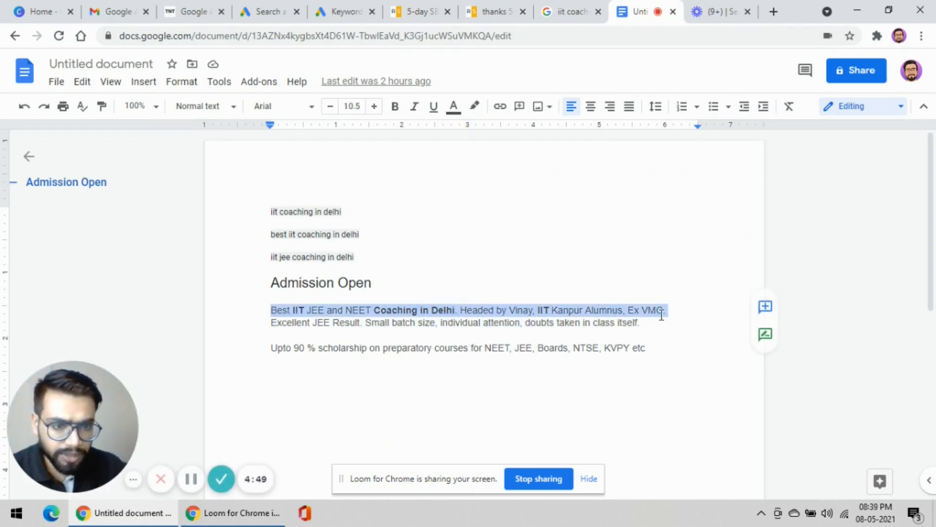
pyautogui.rightClick(658, 314)
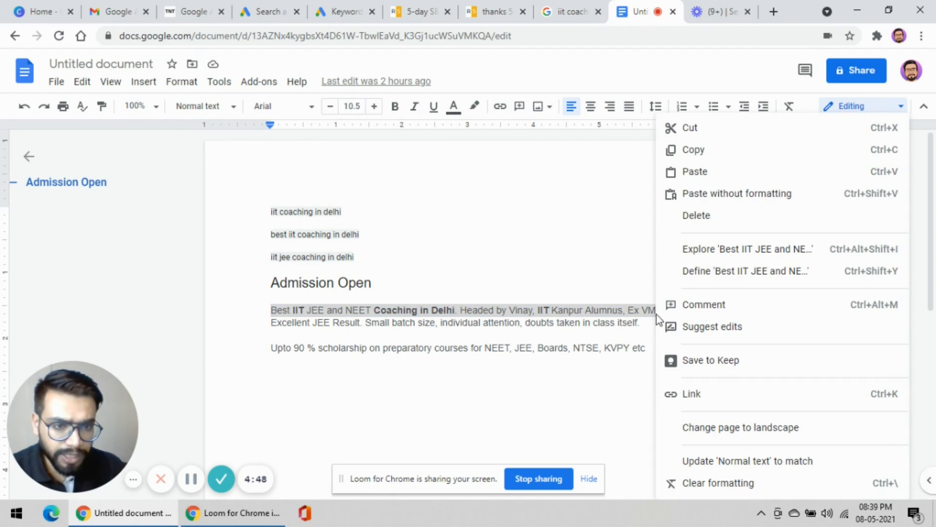
pyautogui.click(699, 152)
pyautogui.click(262, 14)
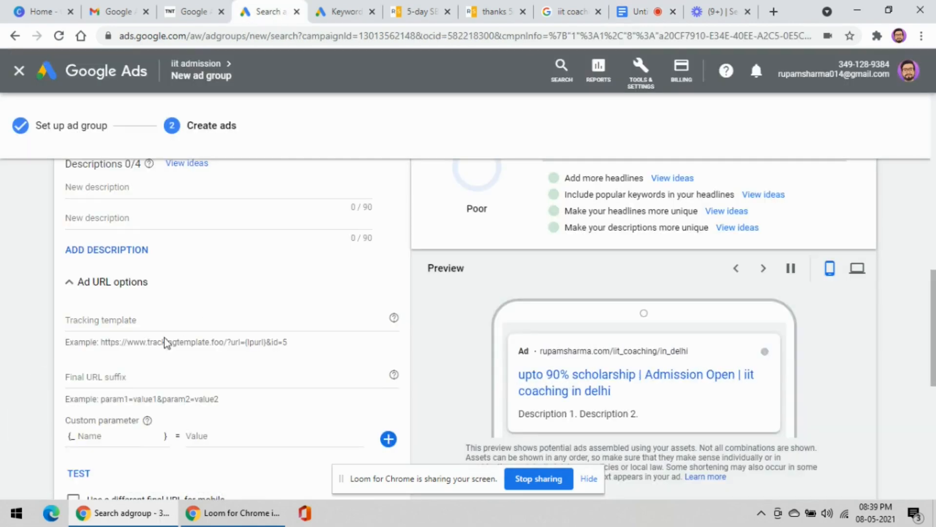
pyautogui.rightClick(90, 187)
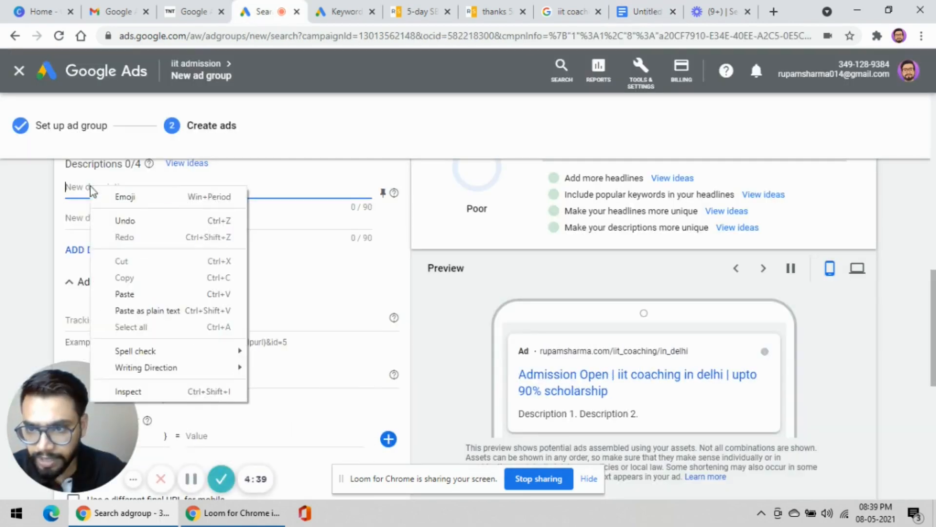
pyautogui.click(125, 294)
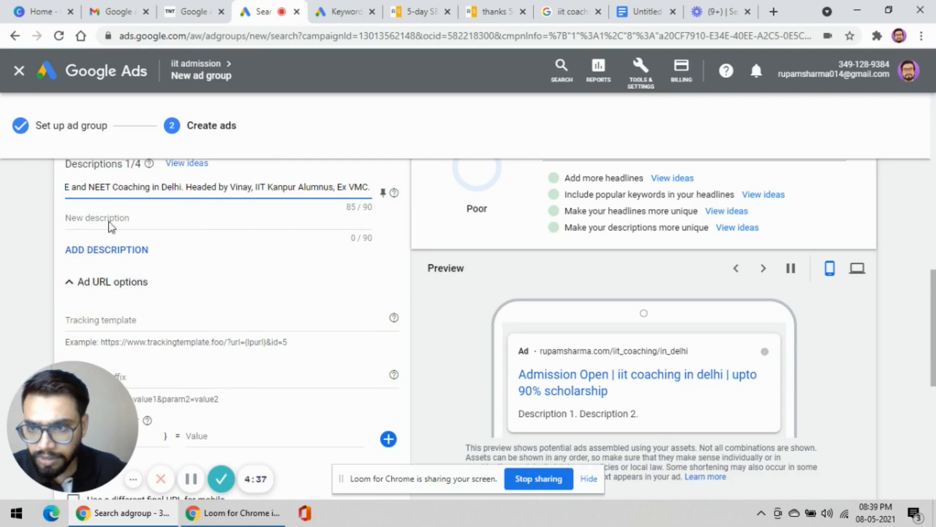
# Remove "and NEET" from the first description so that it starts "Best IIT JEE Coaching in Delhi"
pyautogui.press('BackSpace')
pyautogui.press('BackSpace')
pyautogui.press('BackSpace')
pyautogui.press('BackSpace')
pyautogui.press('BackSpace')
pyautogui.press('BackSpace')
pyautogui.press('BackSpace')
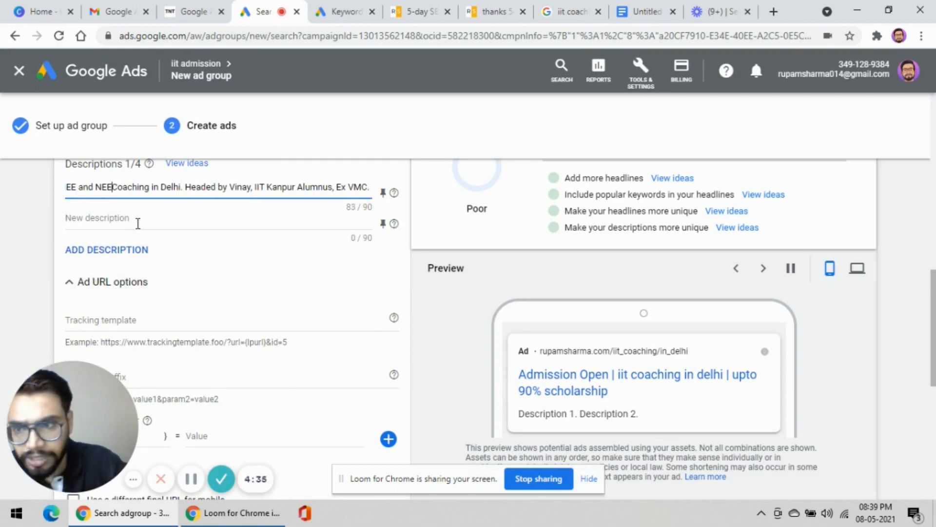
pyautogui.press('BackSpace')
pyautogui.press('BackSpace')
pyautogui.scroll(2, 137, 223)
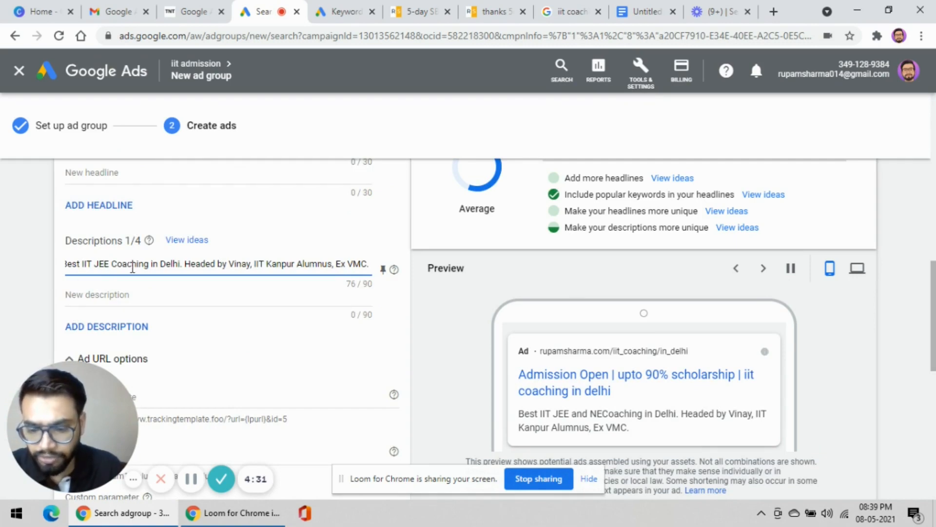
# Copy the line "Excellent JEE Result. Small batch size, individual attention, doubts taken in class itself" from the Google Docs document into the second description, without the final period
pyautogui.click(143, 308)
pyautogui.click(648, 12)
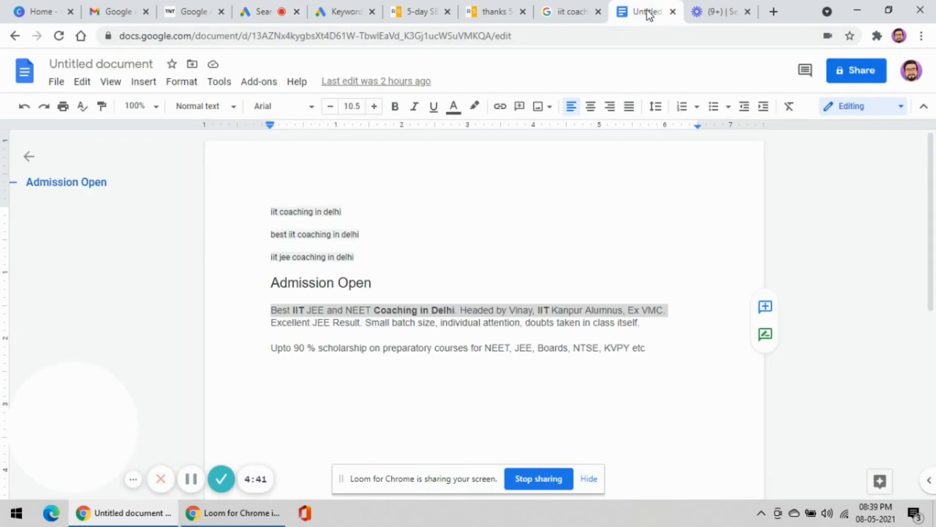
pyautogui.click(587, 234)
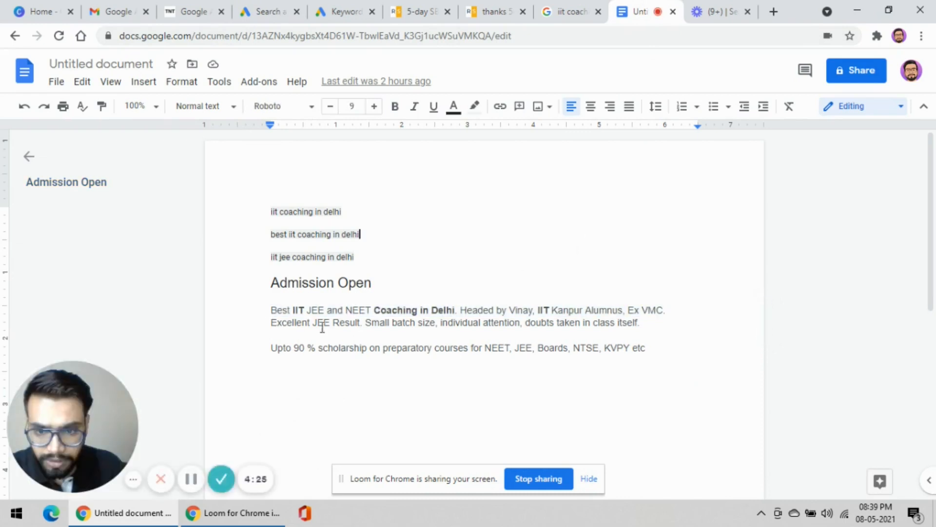
pyautogui.moveTo(639, 322); pyautogui.dragTo(270, 323)
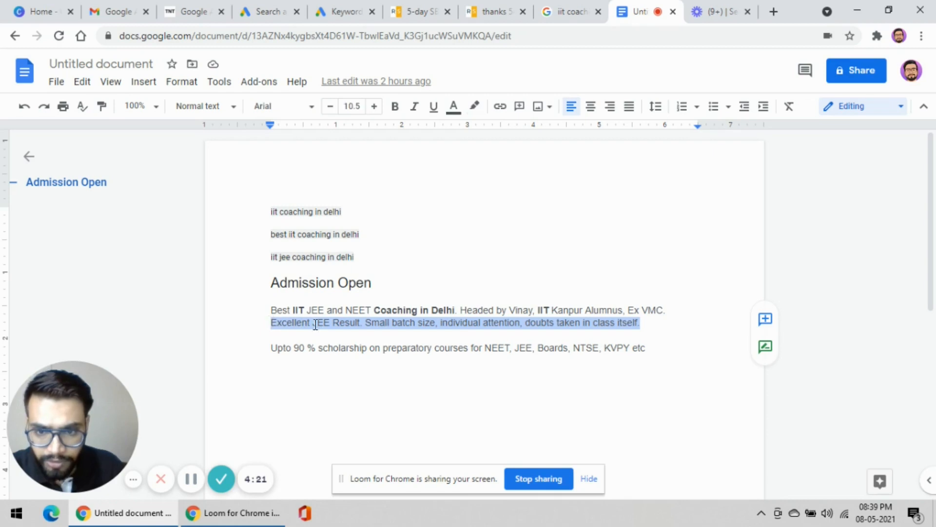
pyautogui.rightClick(343, 328)
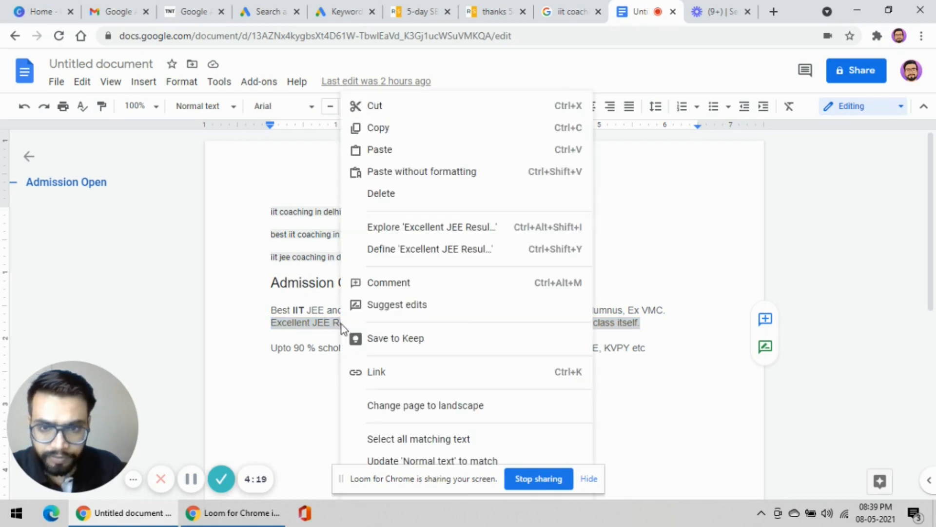
pyautogui.click(373, 129)
pyautogui.click(263, 14)
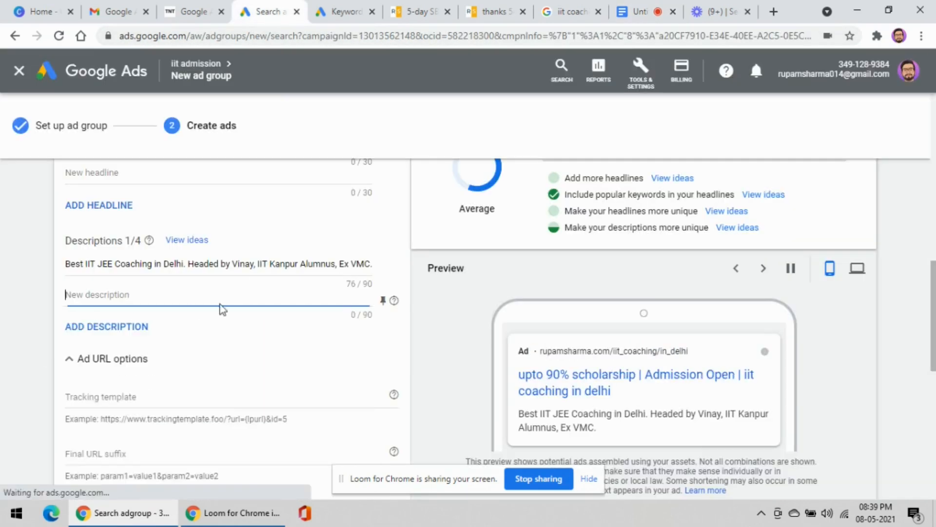
pyautogui.rightClick(81, 291)
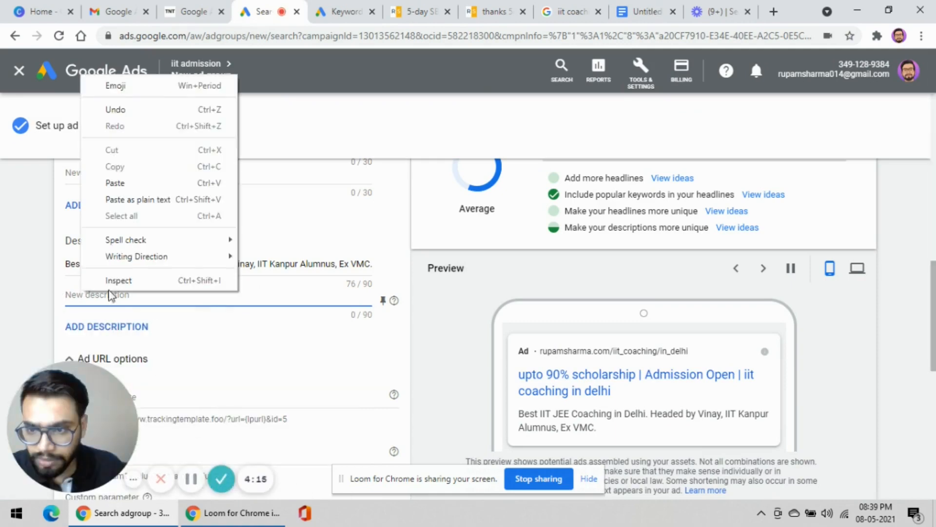
pyautogui.click(110, 182)
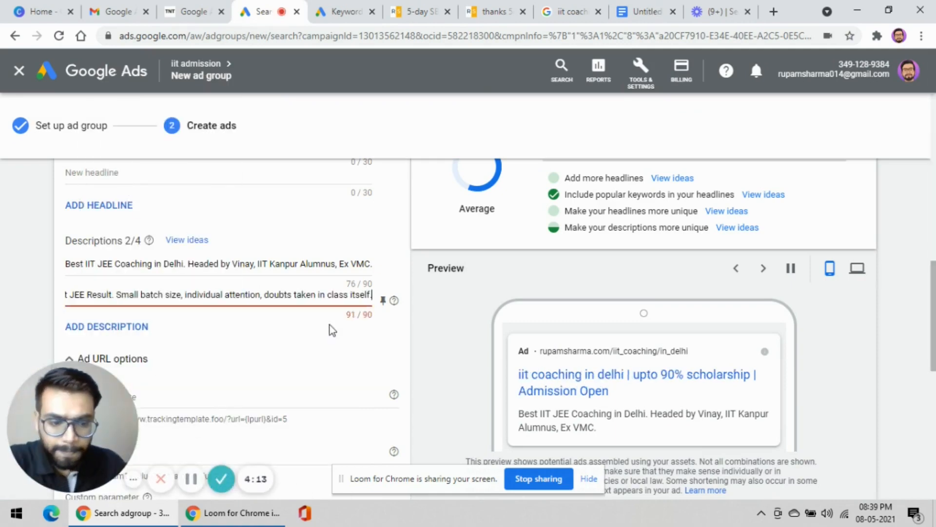
pyautogui.press('BackSpace')
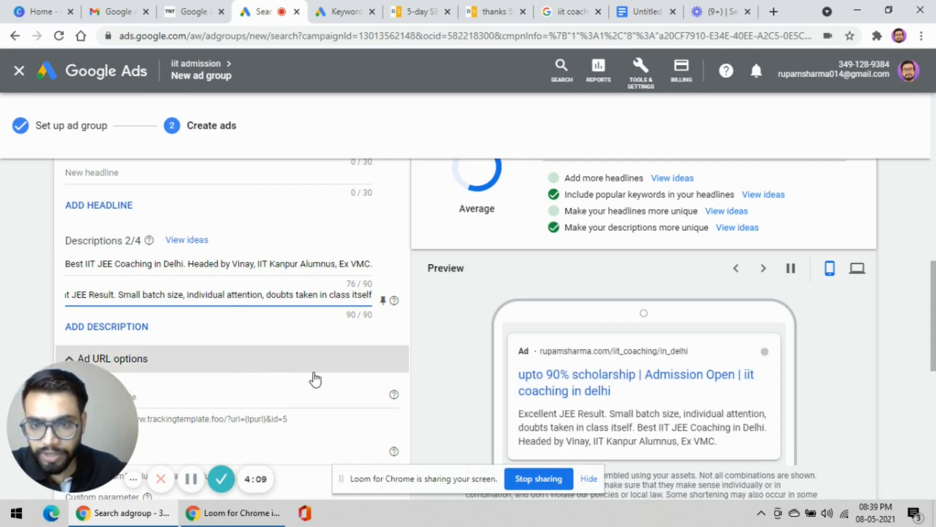
# Remove "JEE" from the first description so that it starts "Best IIT Coaching in Delhi"
pyautogui.click(115, 264)
pyautogui.press('BackSpace')
pyautogui.press('BackSpace')
pyautogui.press('BackSpace')
pyautogui.press('BackSpace')
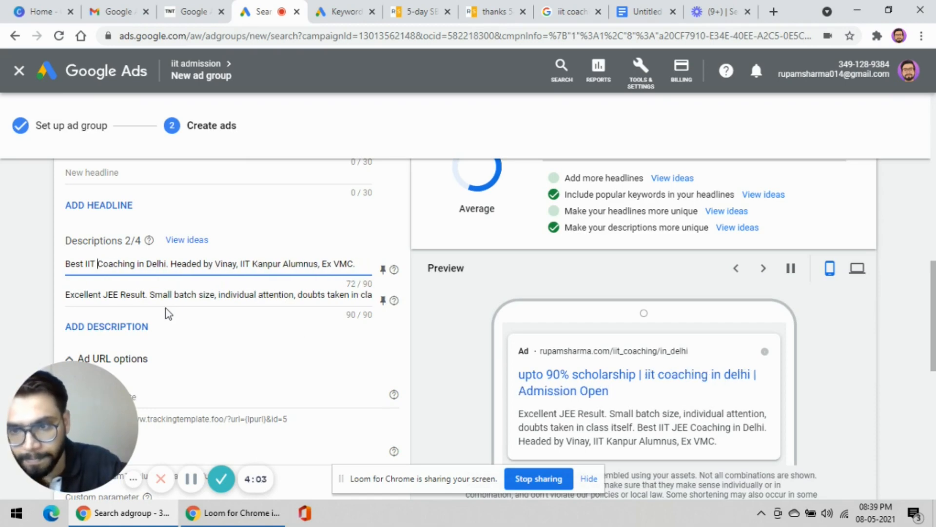
pyautogui.press('BackSpace')
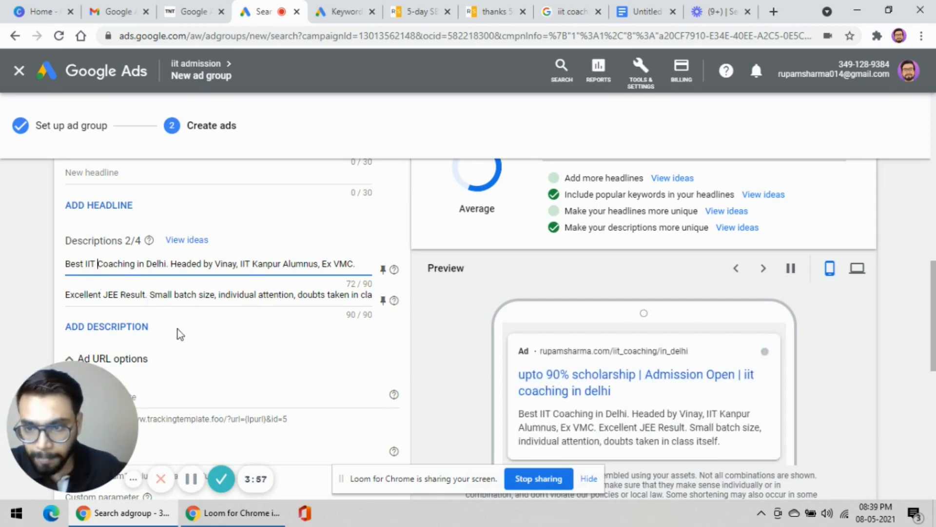
# Save the ad without adding extensions and continue to the campaign's ad groups
pyautogui.scroll(-10, 121, 317)
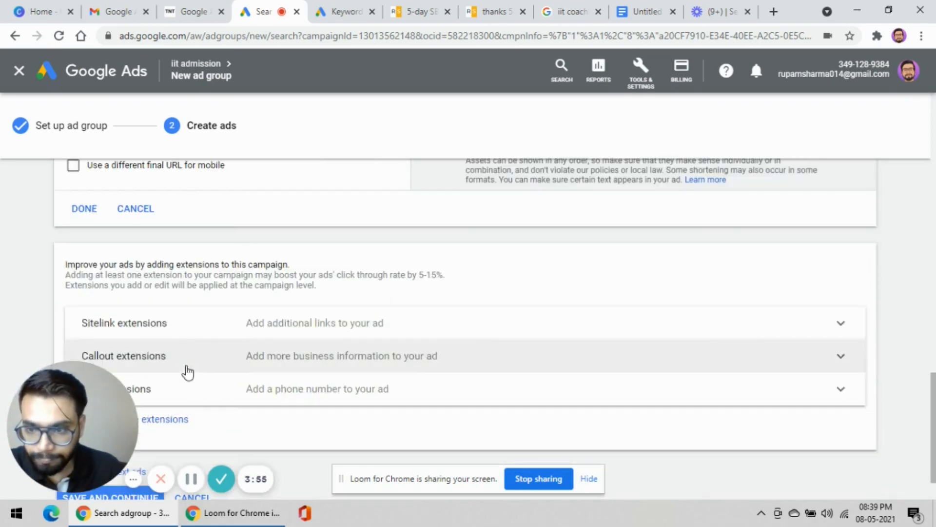
pyautogui.scroll(-1, 125, 247)
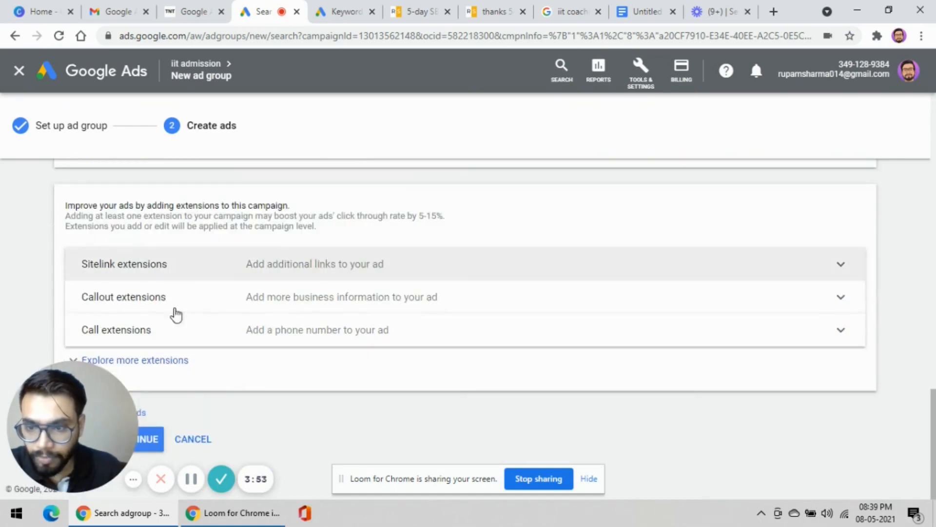
pyautogui.click(154, 438)
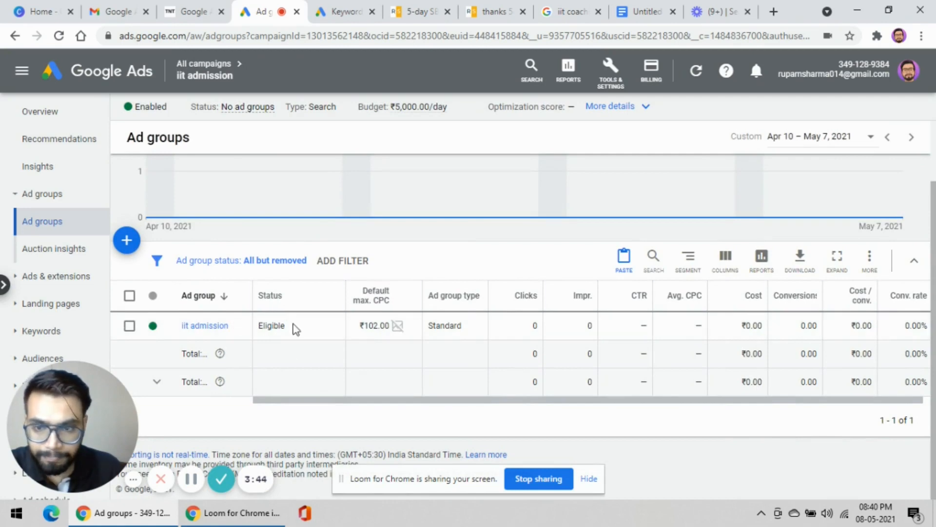
# Open the "iit admission" ad group, check its search keywords and display its ads
pyautogui.click(210, 329)
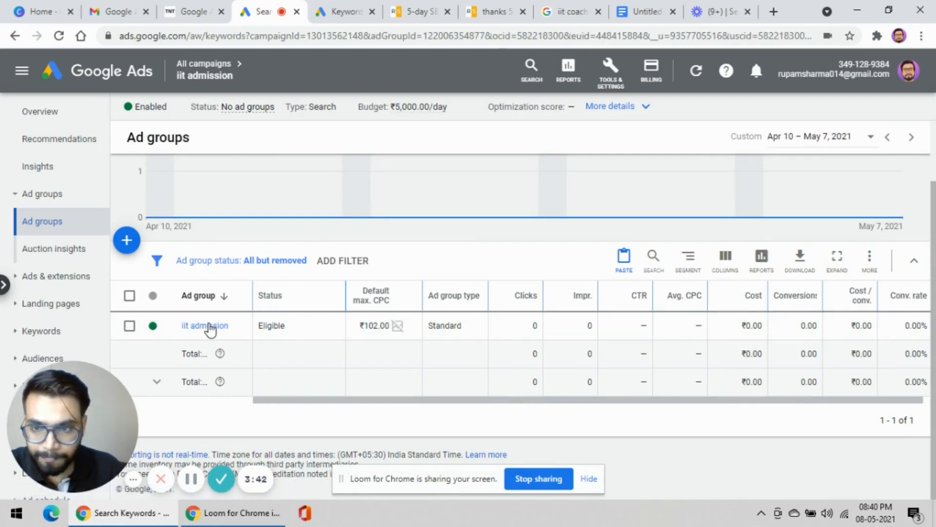
pyautogui.scroll(-2, 251, 278)
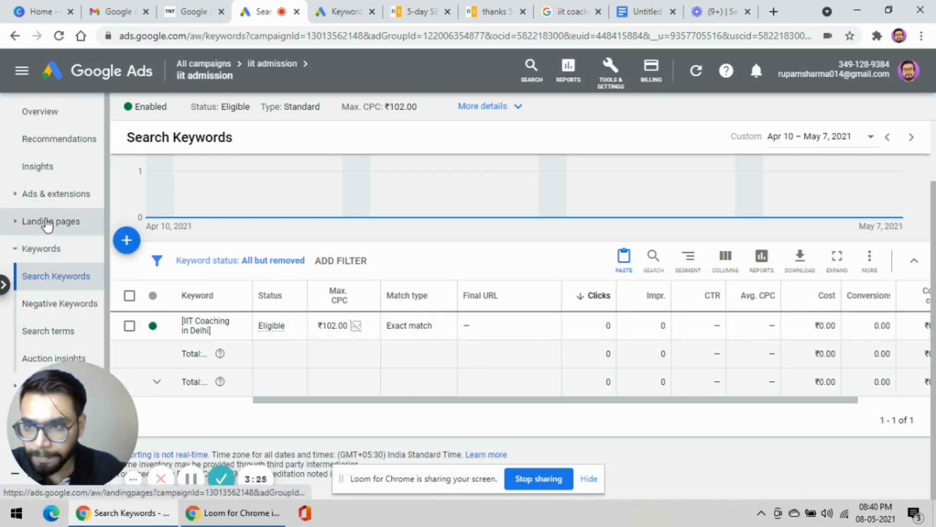
pyautogui.click(53, 195)
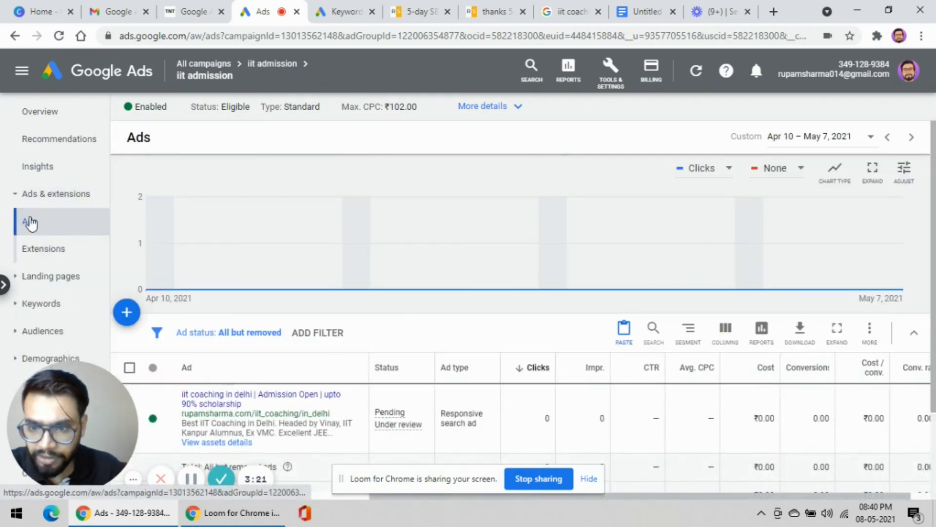
# Copy the ad group's responsive search ad and clear the selection
pyautogui.scroll(-2, 370, 317)
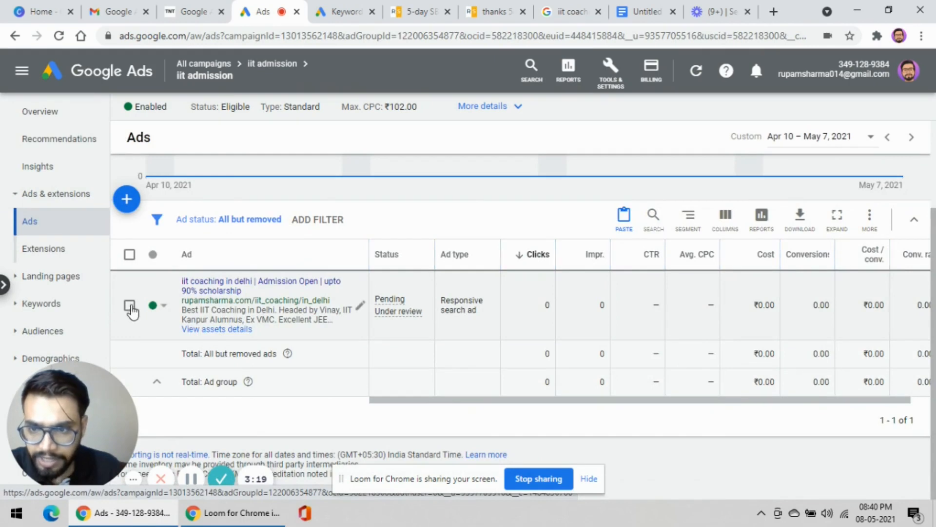
pyautogui.click(130, 306)
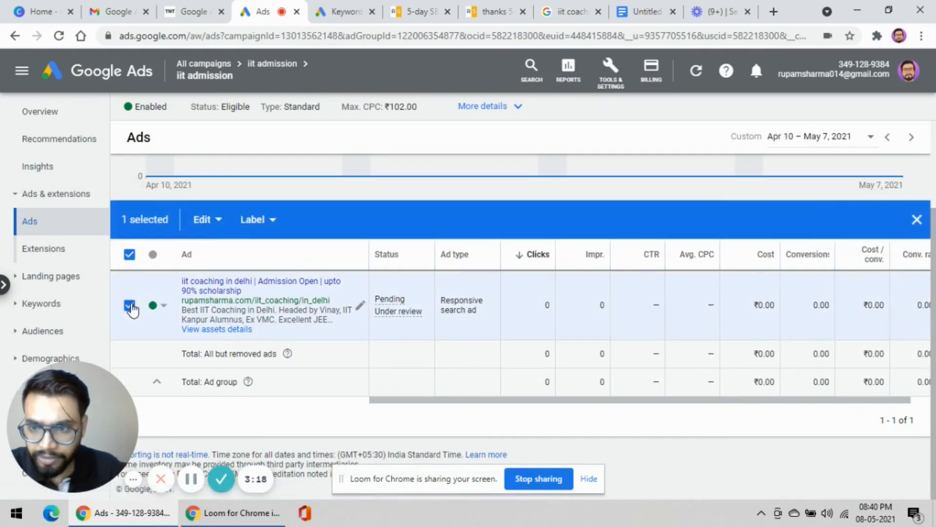
pyautogui.click(216, 224)
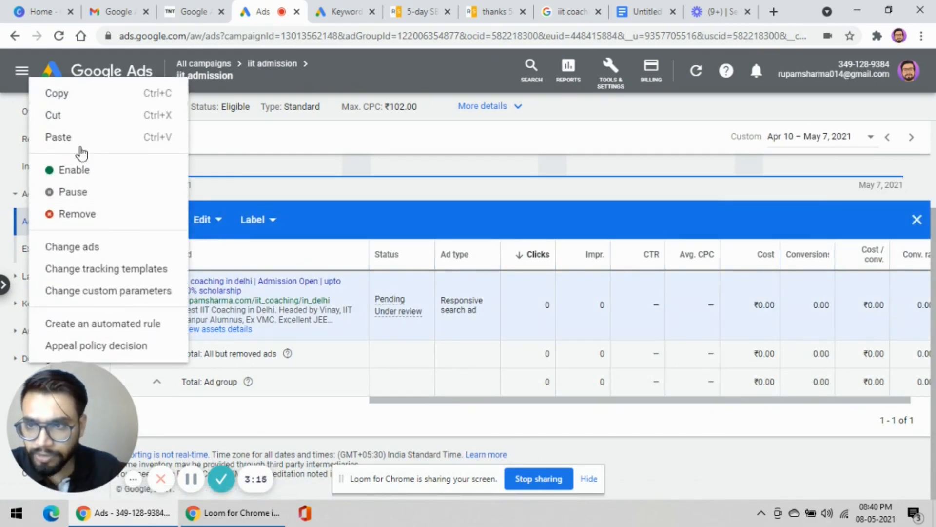
pyautogui.click(58, 93)
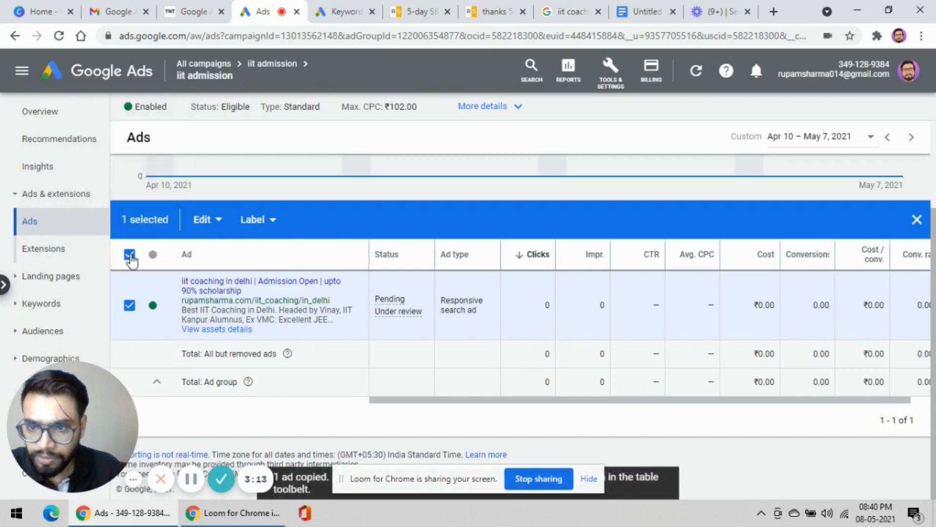
pyautogui.click(130, 255)
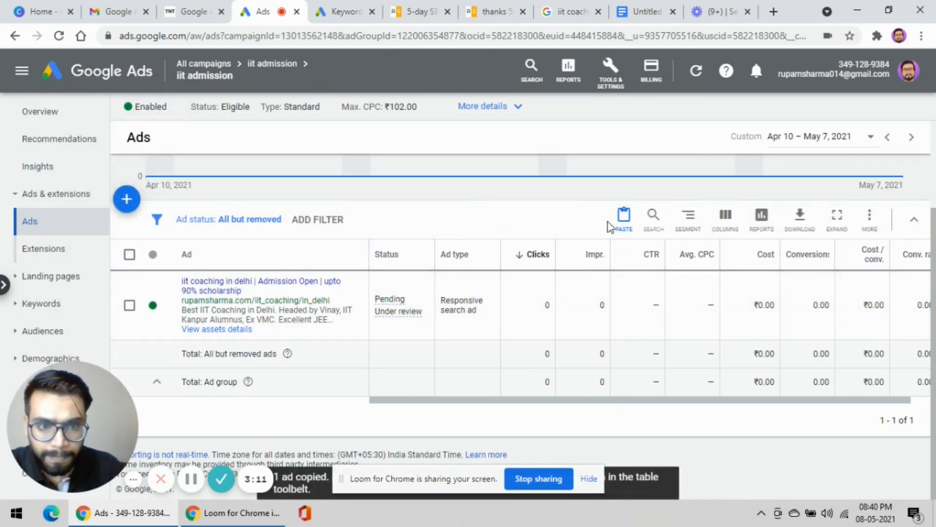
# Paste the copied ad into the "iit admission" ad group, allowing a duplicate if the ad already exists there
pyautogui.click(624, 216)
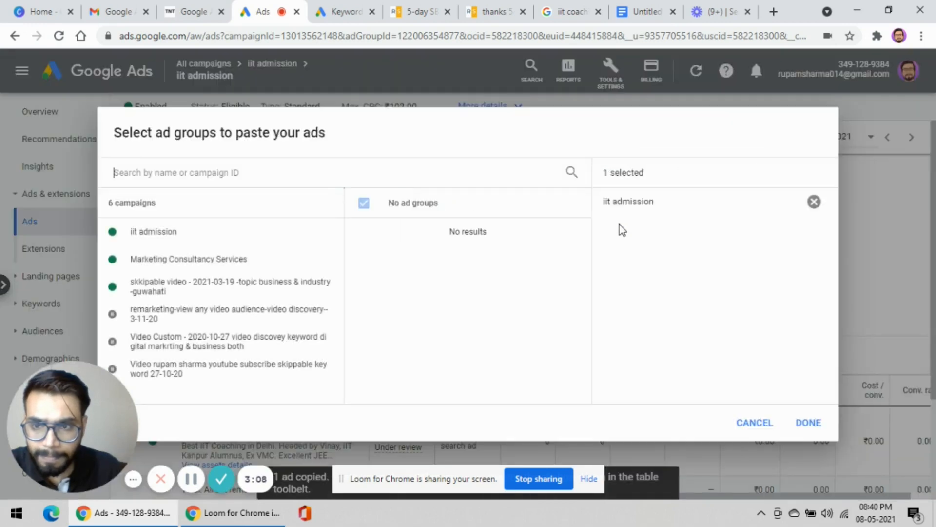
pyautogui.click(159, 239)
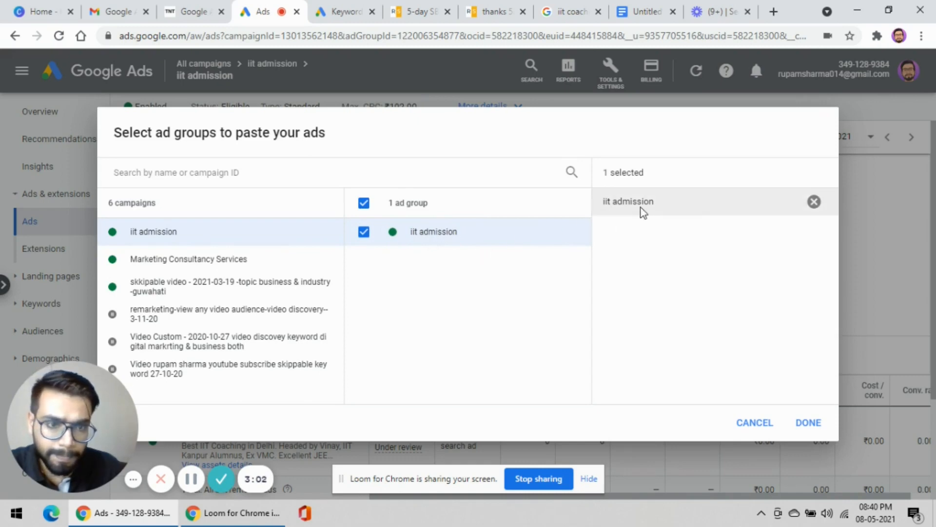
pyautogui.click(809, 422)
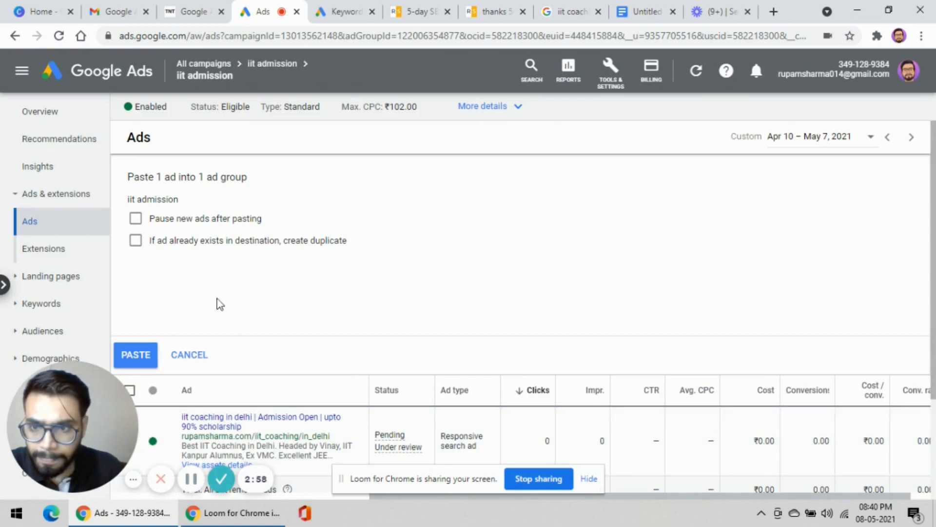
pyautogui.click(135, 242)
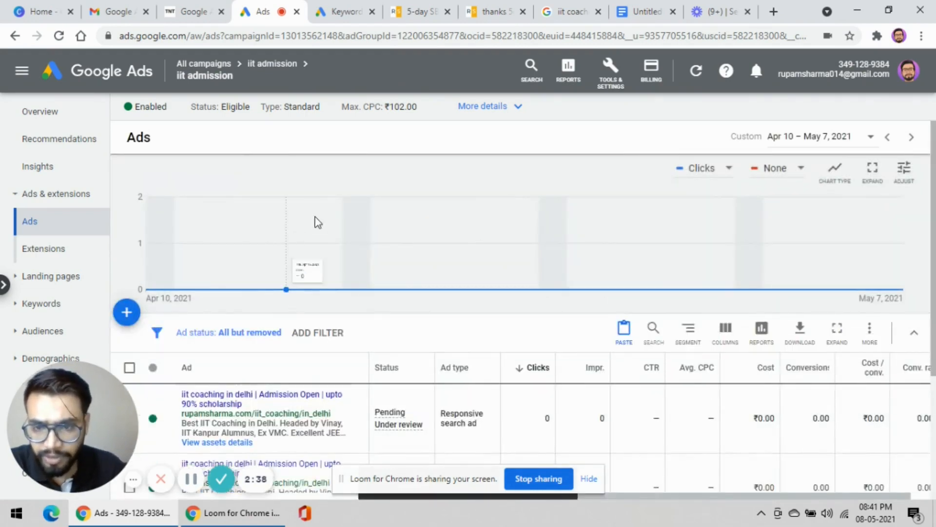
# Review the first listed ad's URL, display path and headlines in the editor, and return to the ads list
pyautogui.scroll(-1, 318, 223)
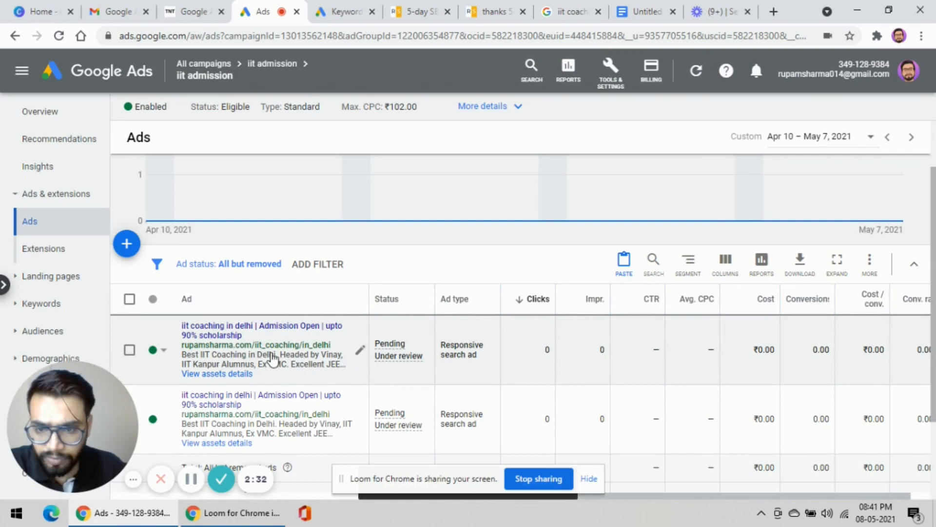
pyautogui.click(361, 350)
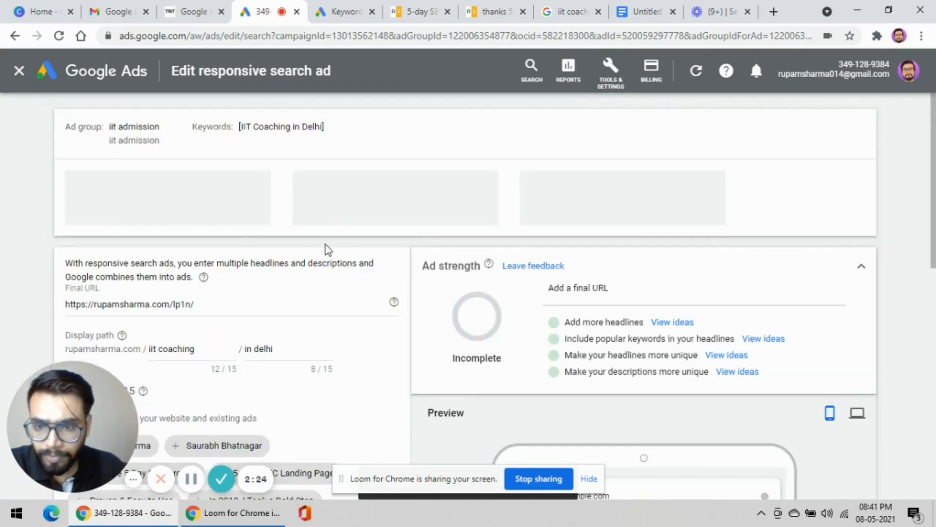
pyautogui.scroll(-4, 324, 247)
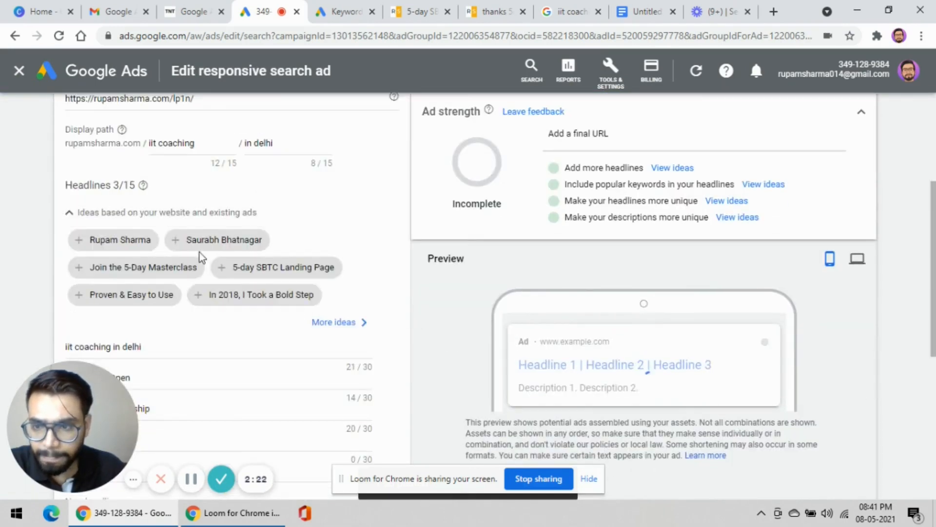
pyautogui.scroll(-3, 205, 278)
pyautogui.scroll(8, 212, 305)
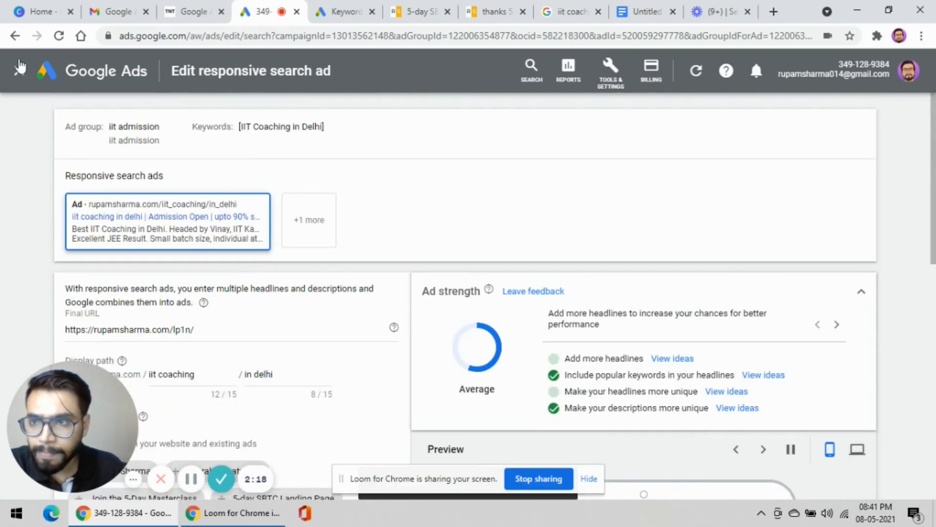
pyautogui.click(15, 37)
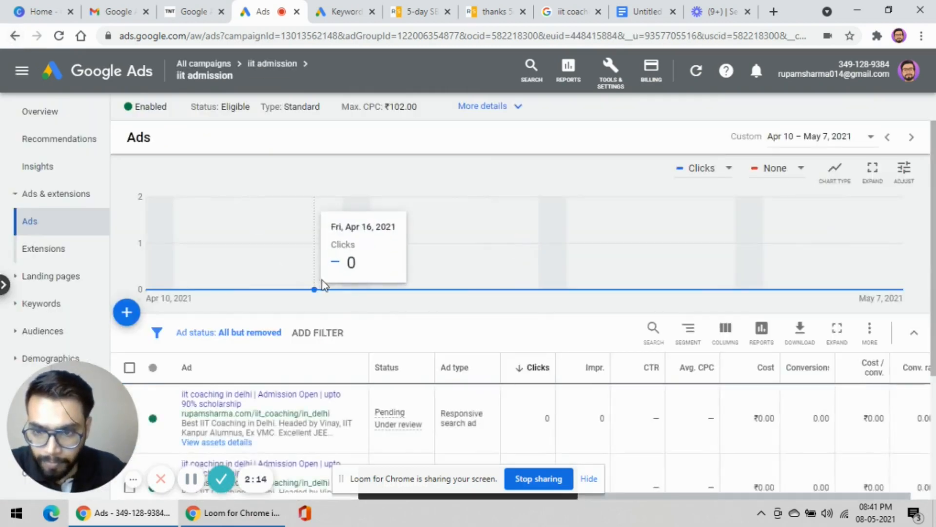
# Open the first listed responsive search ad for editing, review its headlines and descriptions, and clear its second description
pyautogui.scroll(-3, 335, 303)
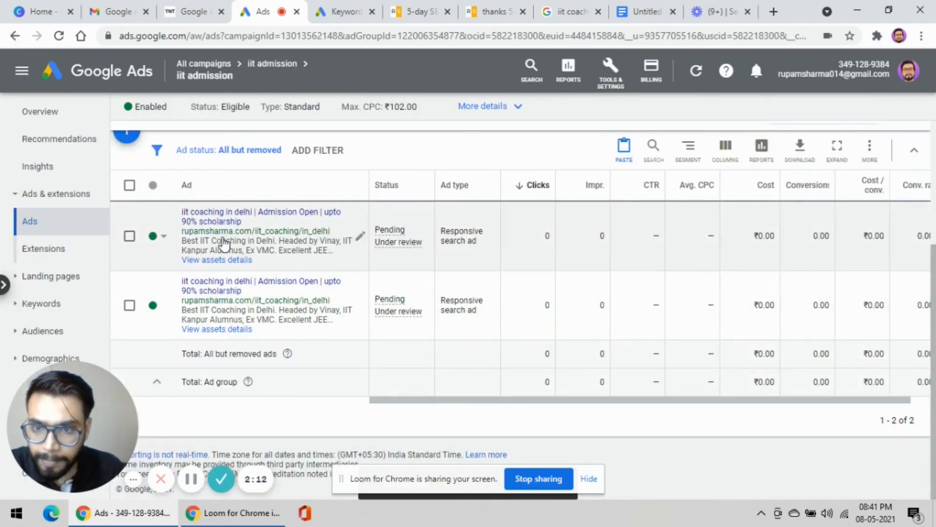
pyautogui.click(362, 239)
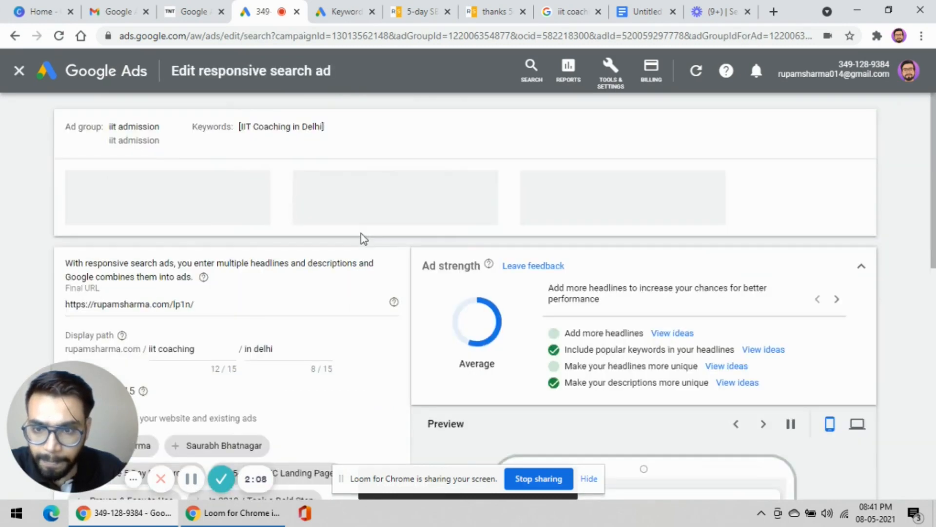
pyautogui.scroll(-4, 288, 249)
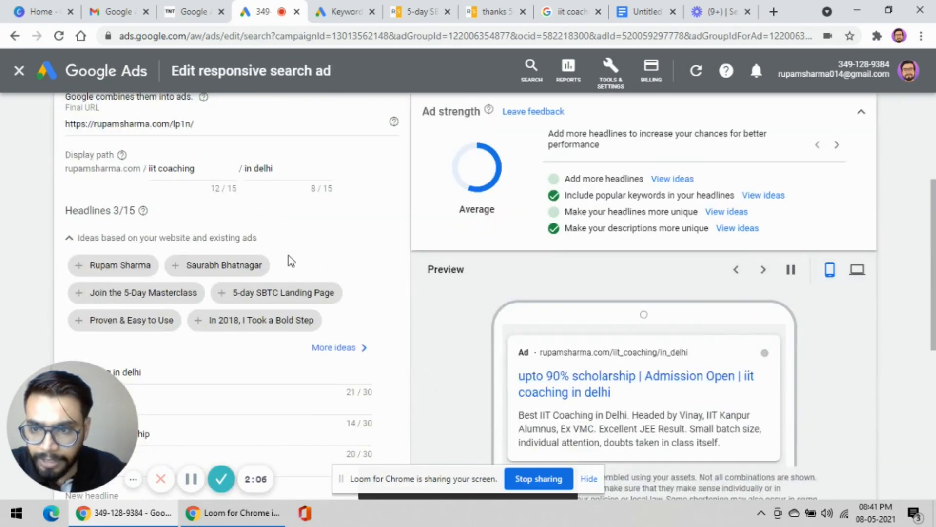
pyautogui.scroll(-4, 289, 256)
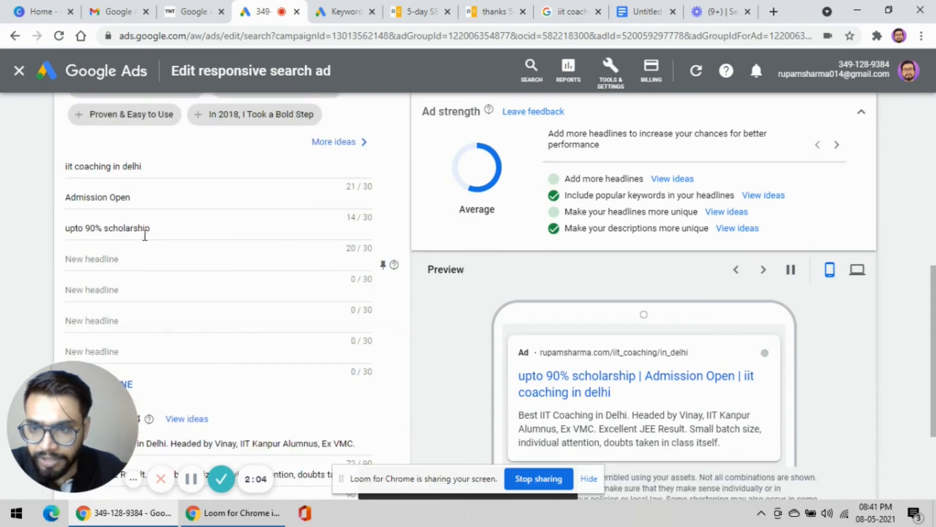
pyautogui.scroll(-3, 178, 246)
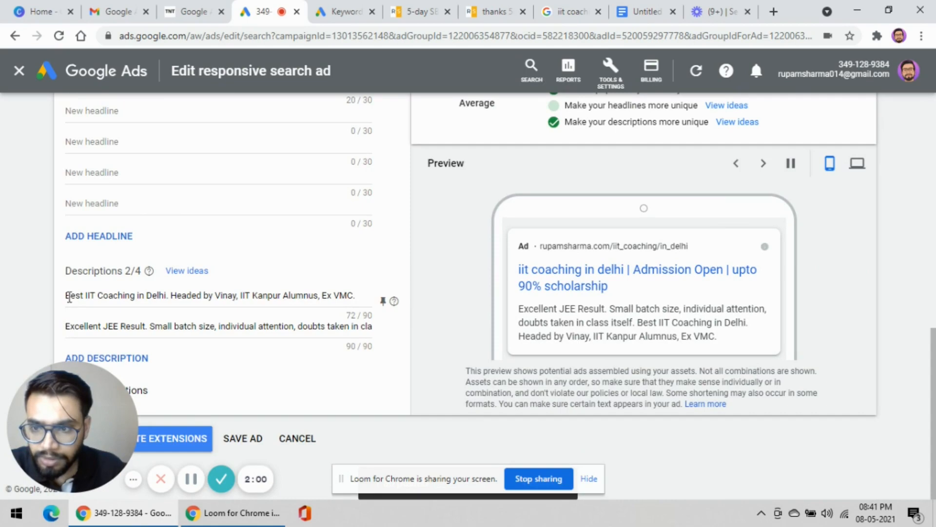
pyautogui.moveTo(67, 326); pyautogui.dragTo(389, 335)
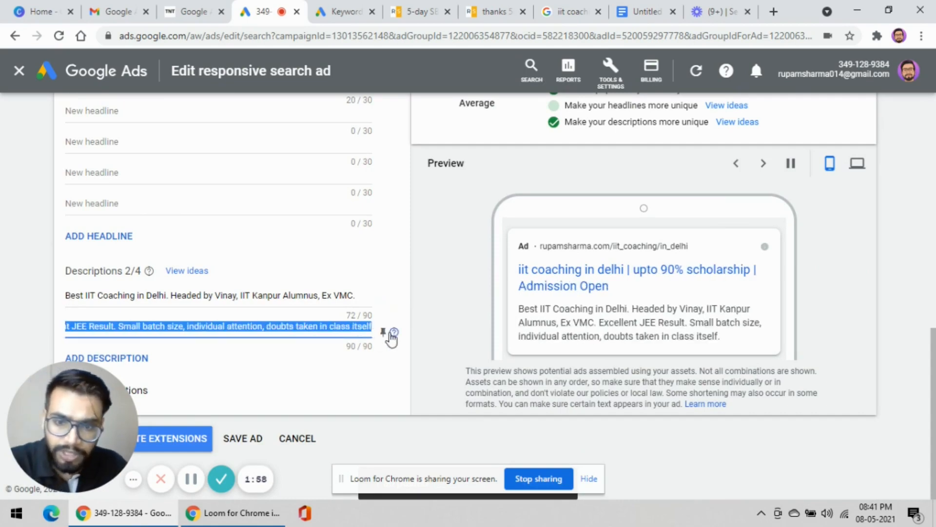
pyautogui.press('BackSpace')
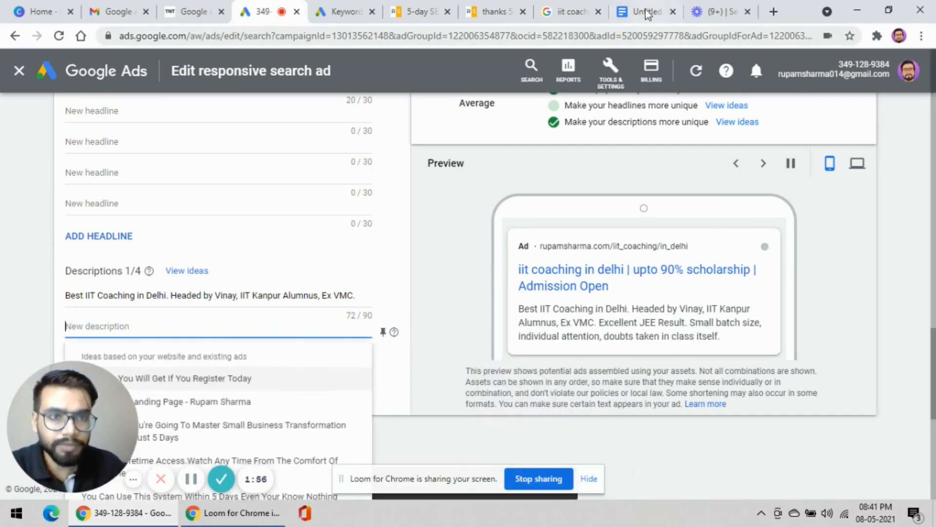
# Paste "Upto 90 % scholarship on preparatory courses for NEET, JEE, Boards, NTSE, KVPY etc" from Google Docs as the second description and save the ad
pyautogui.click(645, 11)
pyautogui.click(272, 348)
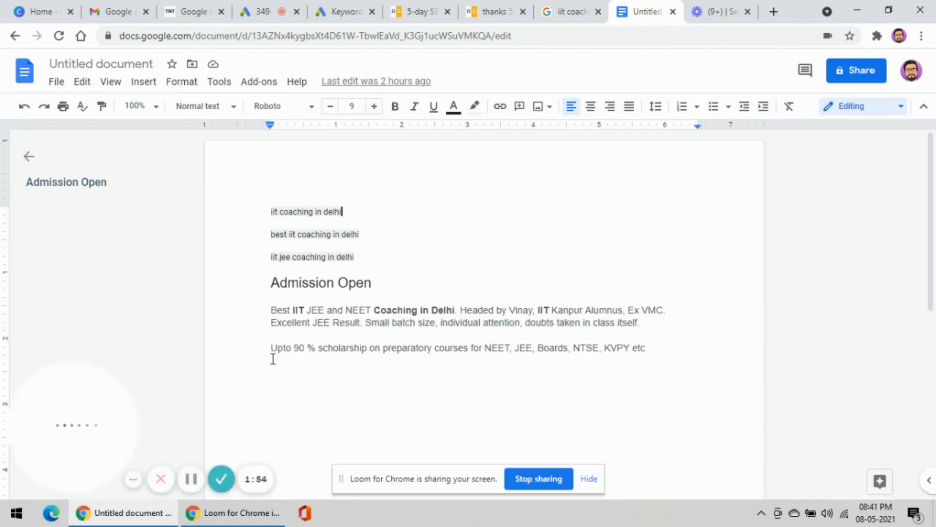
pyautogui.moveTo(272, 348); pyautogui.dragTo(648, 347)
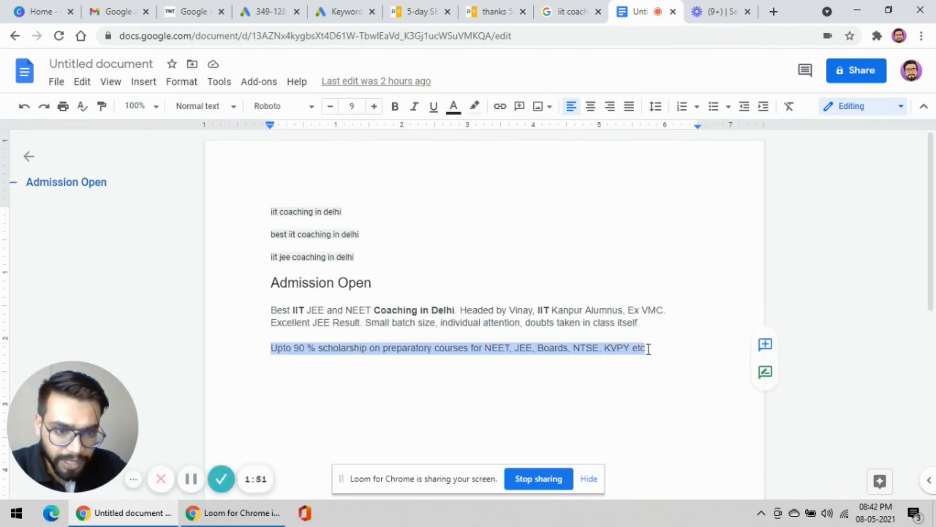
pyautogui.rightClick(598, 354)
pyautogui.click(628, 128)
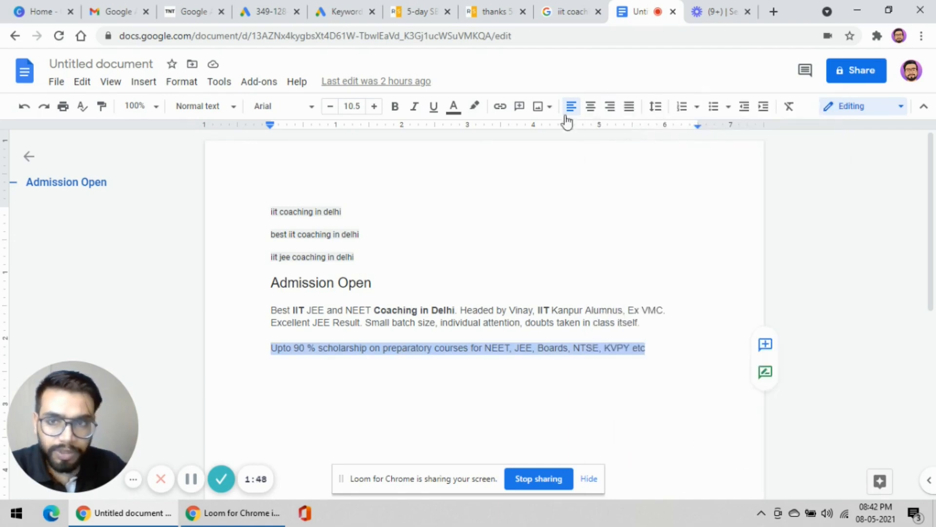
pyautogui.click(258, 12)
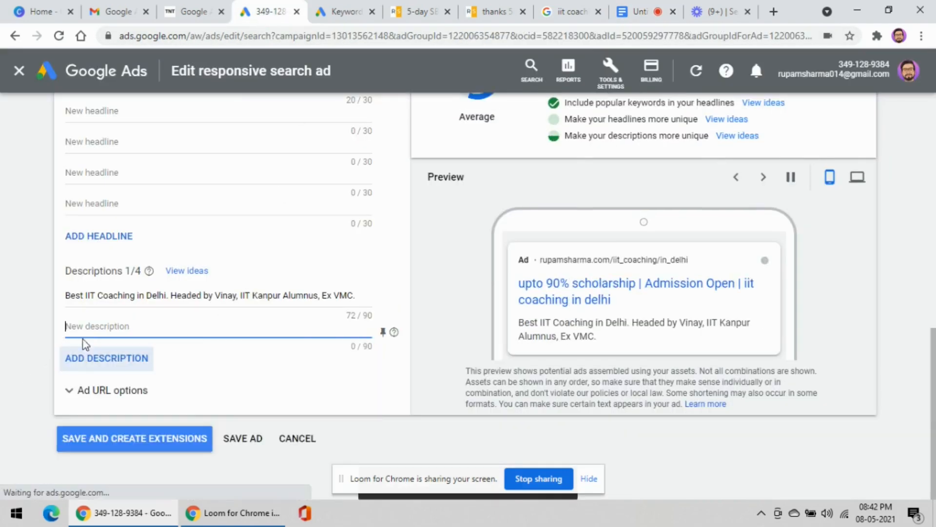
pyautogui.rightClick(82, 324)
pyautogui.click(119, 227)
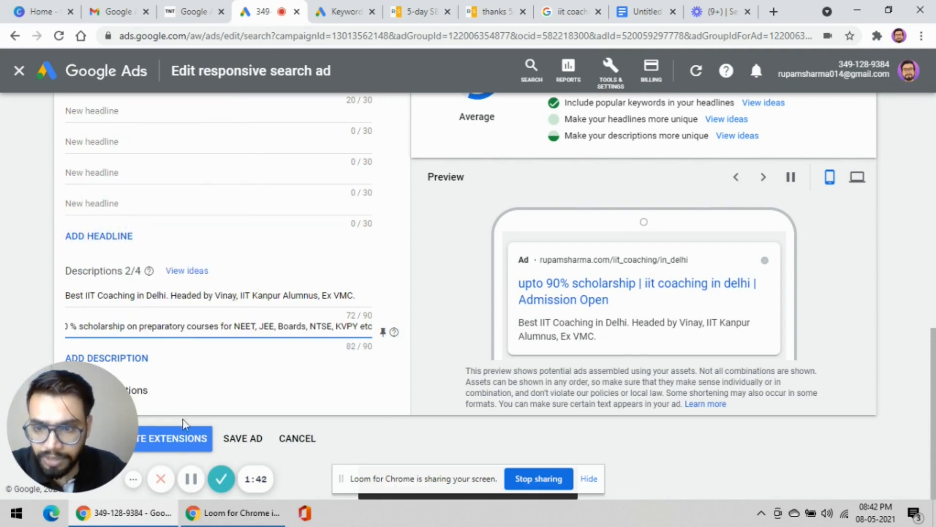
pyautogui.click(161, 438)
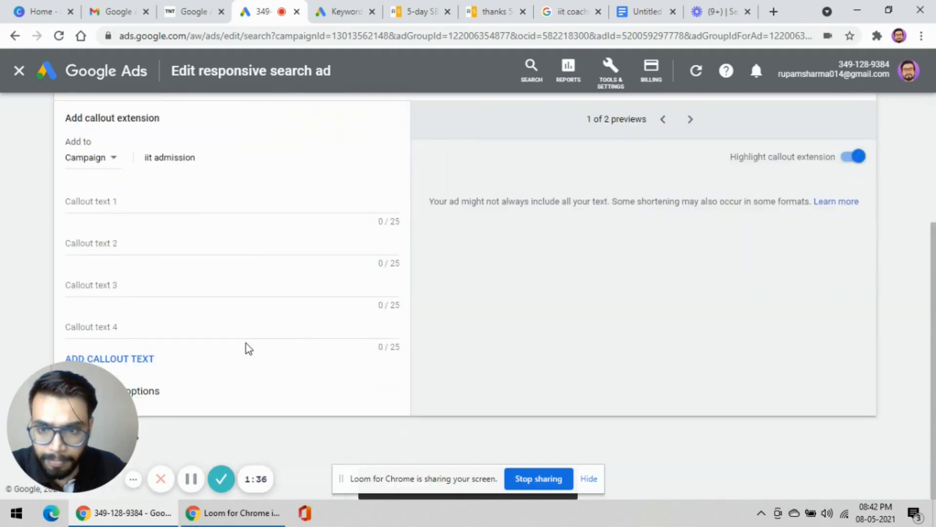
# Look over the callout extension form, try to save it without callout text, and return to the ads list
pyautogui.scroll(3, 248, 346)
pyautogui.scroll(1, 254, 347)
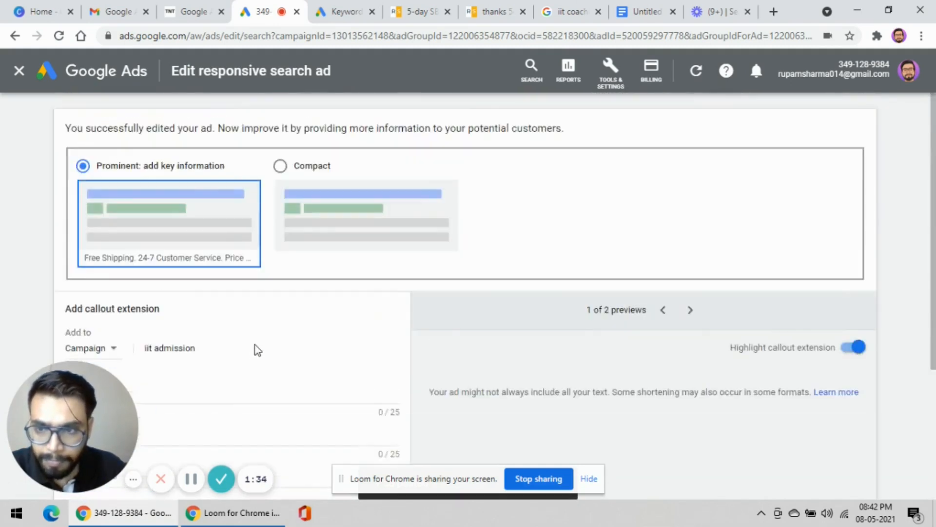
pyautogui.scroll(-4, 255, 345)
pyautogui.scroll(4, 256, 344)
pyautogui.scroll(-4, 256, 344)
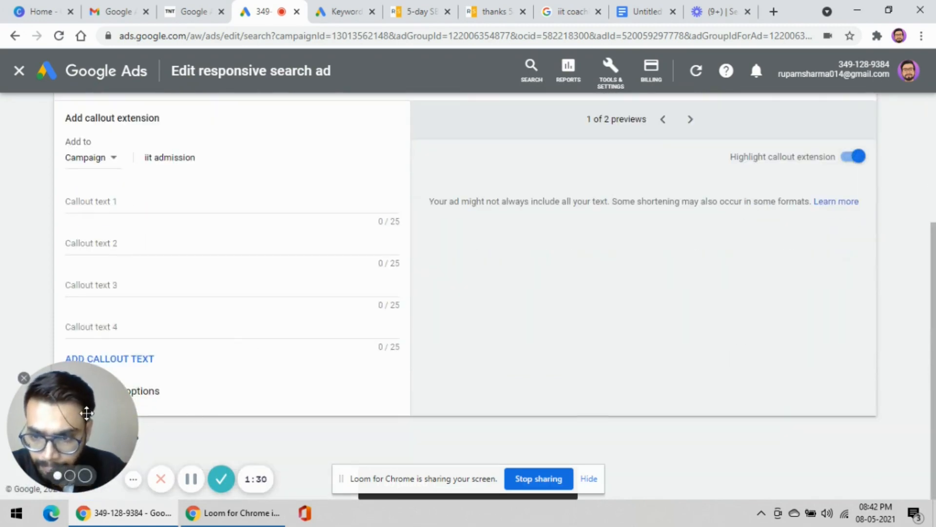
pyautogui.moveTo(73, 426); pyautogui.dragTo(554, 312)
pyautogui.click(78, 441)
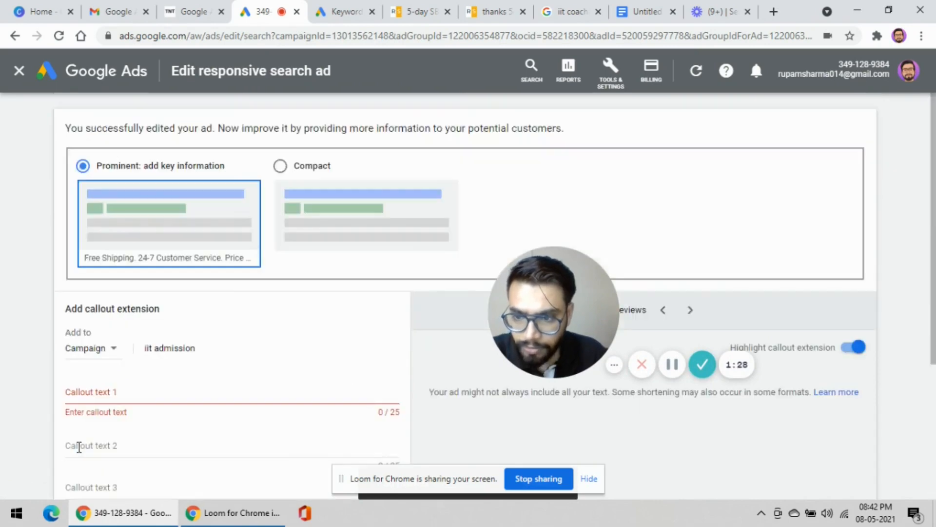
pyautogui.scroll(-4, 199, 387)
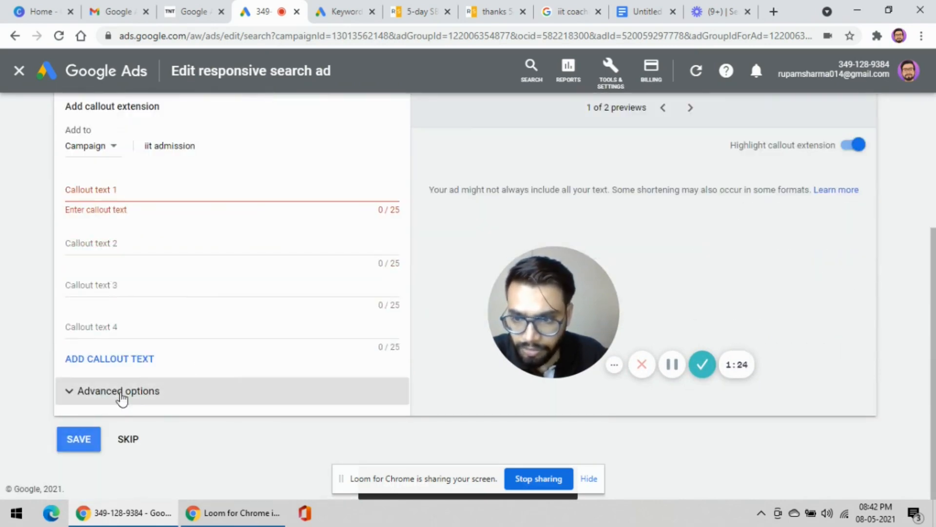
pyautogui.scroll(3, 268, 283)
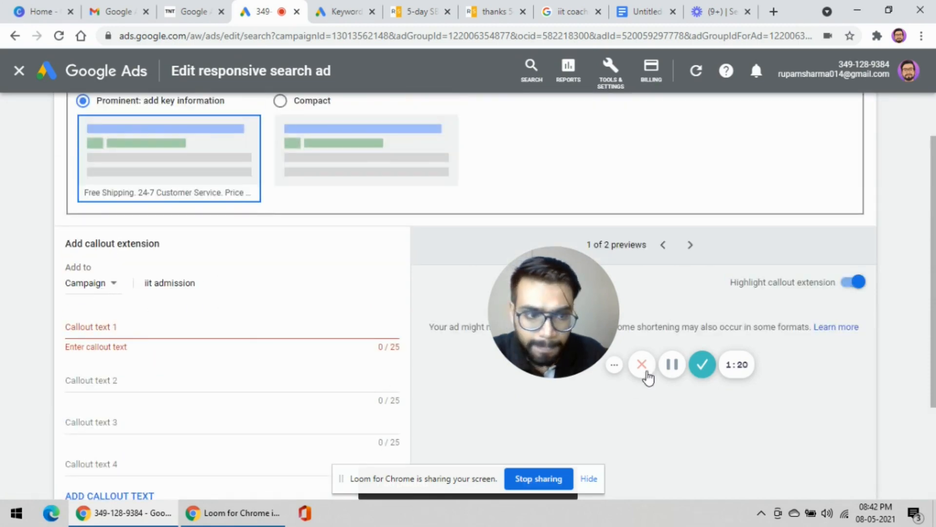
pyautogui.moveTo(547, 325); pyautogui.dragTo(711, 400)
pyautogui.scroll(-3, 153, 395)
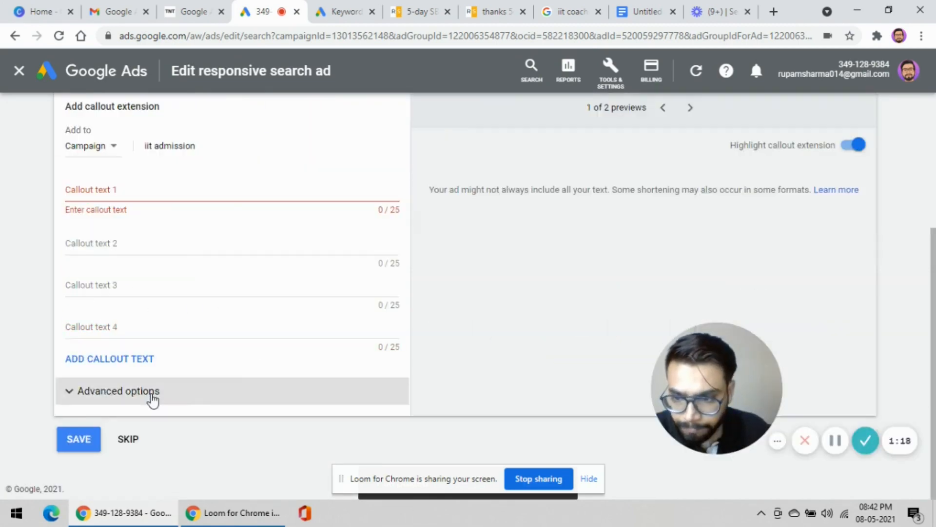
pyautogui.click(78, 439)
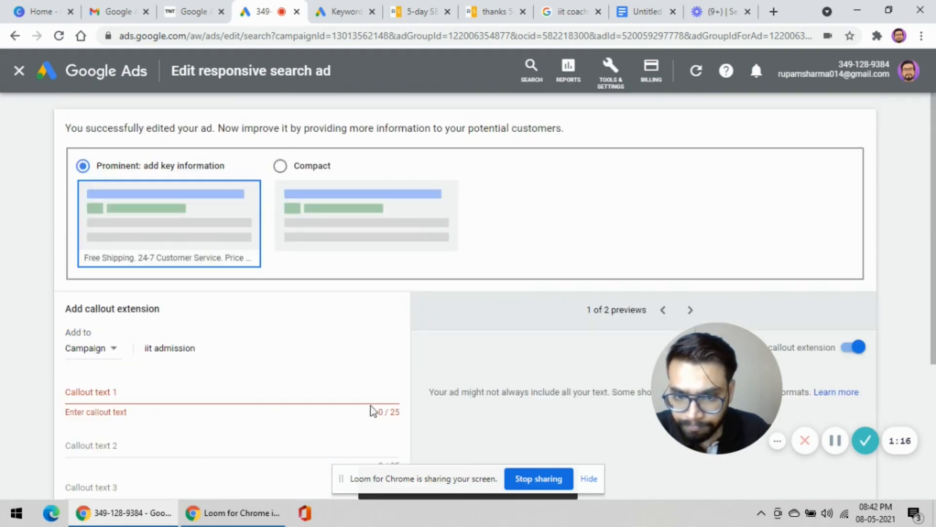
pyautogui.click(347, 390)
pyautogui.click(90, 315)
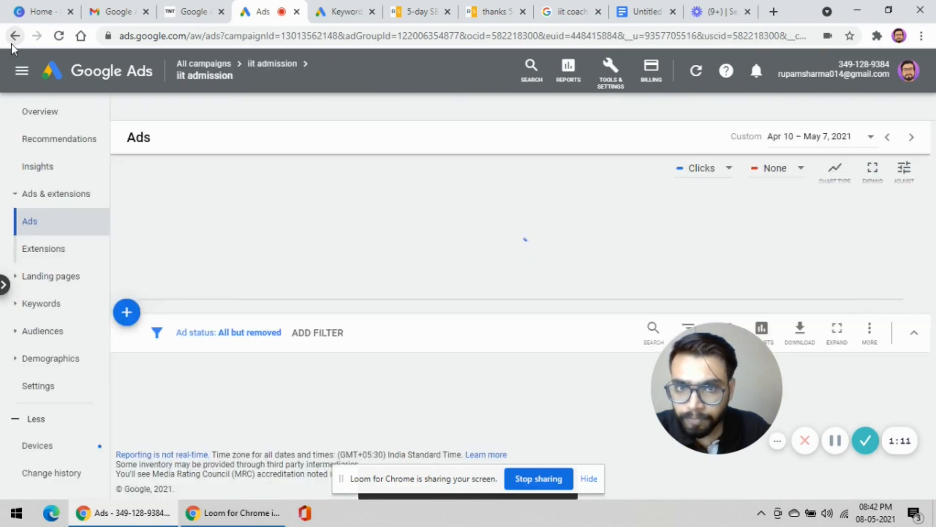
# Reopen the first listed ad, paste the copied scholarship line over its second description again, and save the ad without creating extensions
pyautogui.scroll(-1, 210, 333)
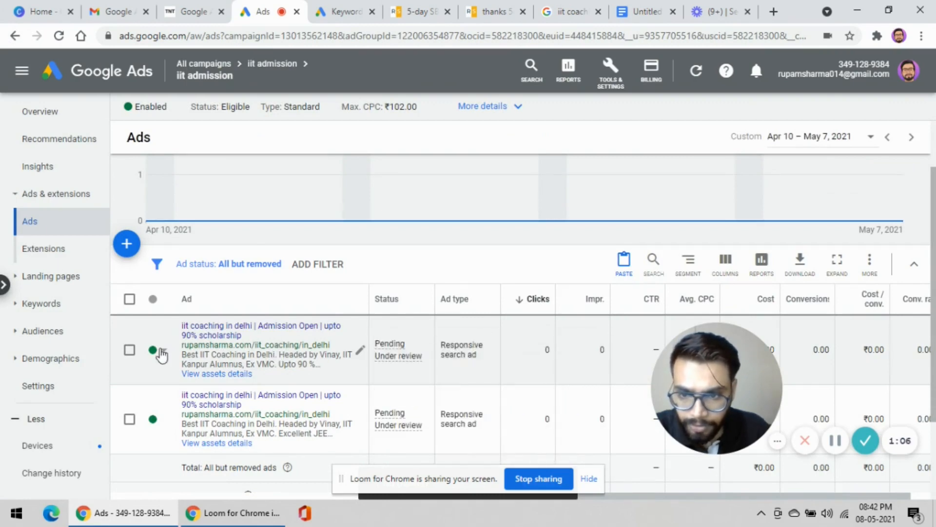
pyautogui.click(362, 349)
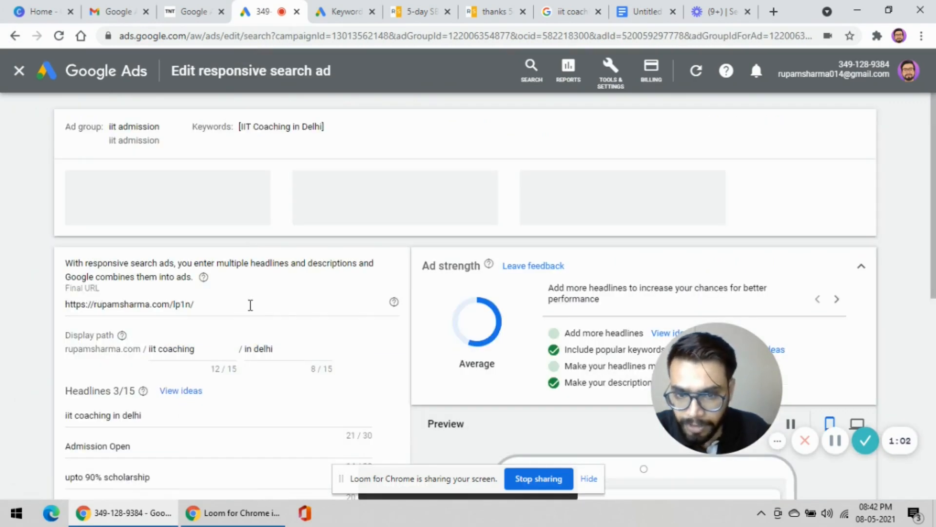
pyautogui.scroll(-3, 246, 317)
pyautogui.scroll(-3, 239, 329)
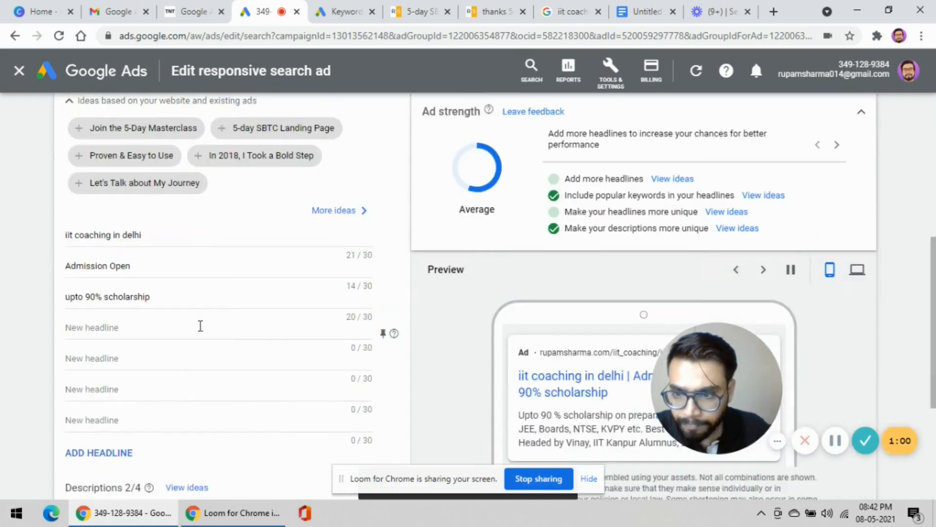
pyautogui.scroll(-5, 181, 308)
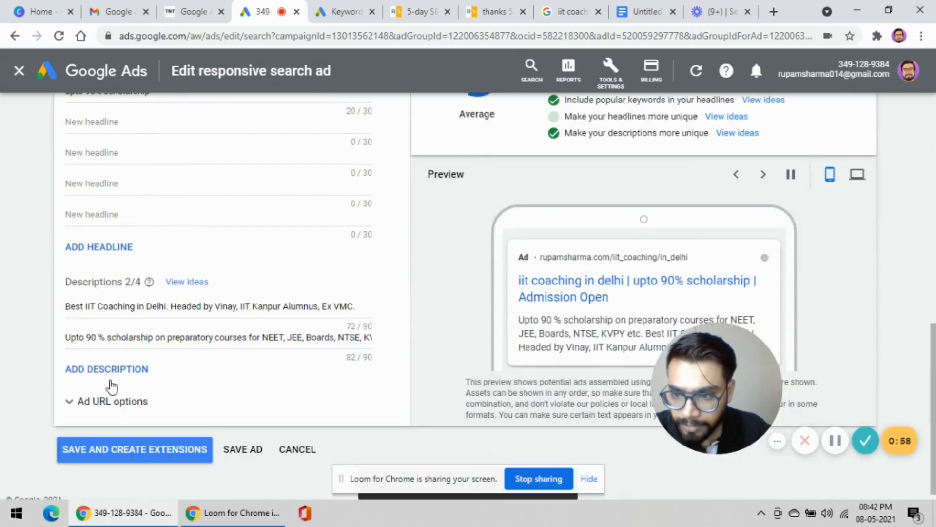
pyautogui.moveTo(170, 333); pyautogui.dragTo(393, 343)
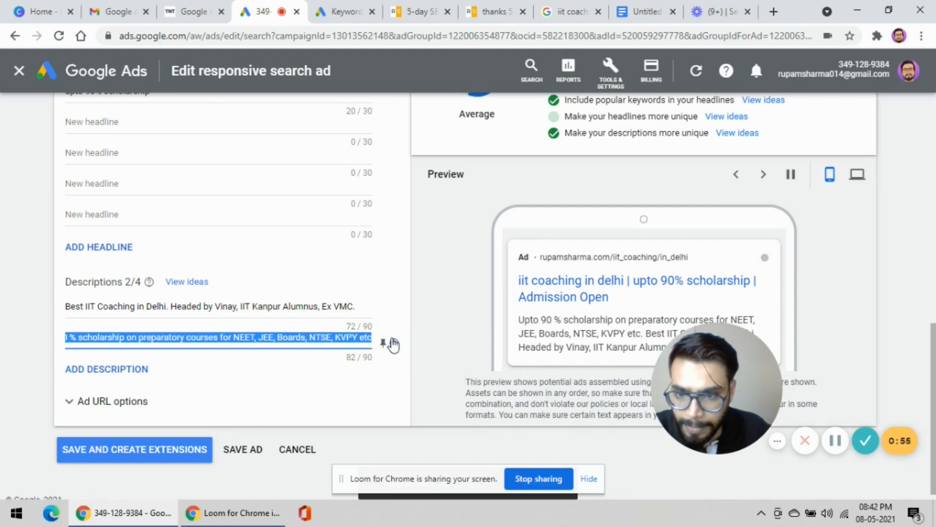
pyautogui.rightClick(232, 333)
pyautogui.click(264, 184)
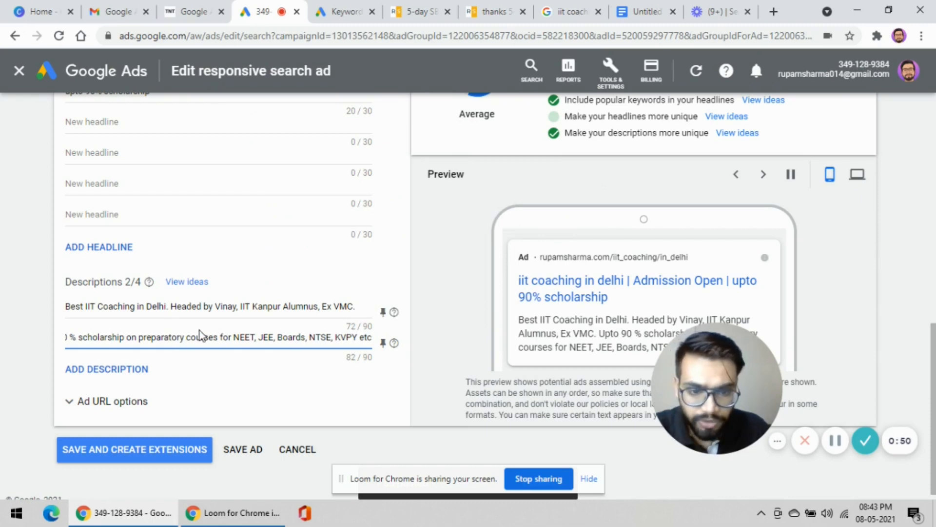
pyautogui.scroll(-1, 168, 367)
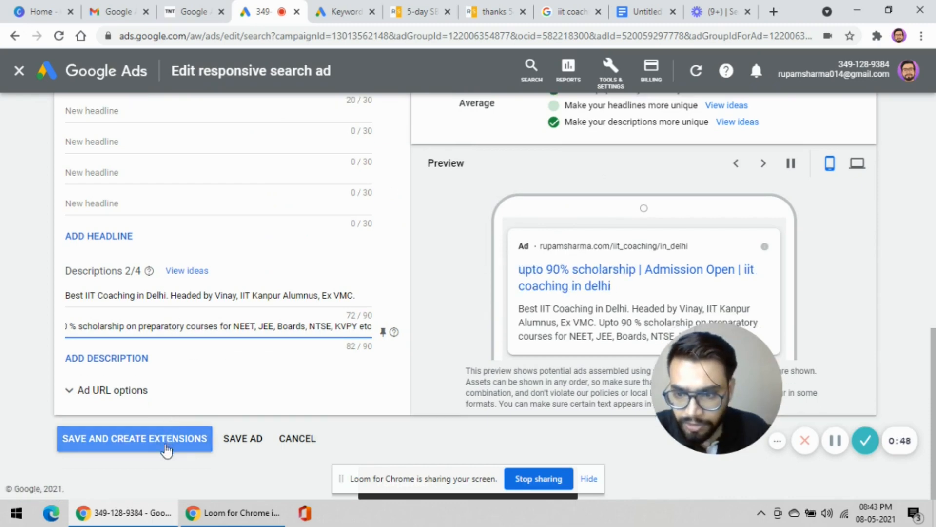
pyautogui.click(250, 443)
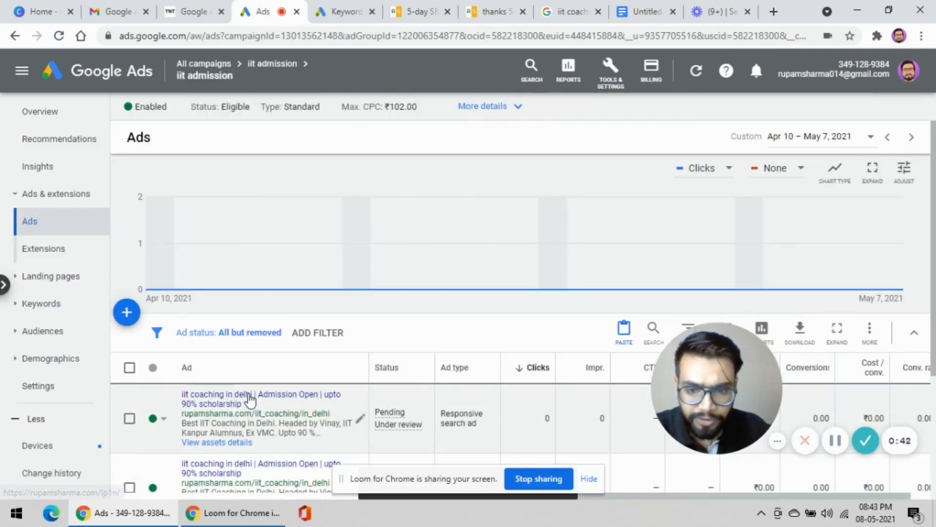
# Copy the iit admission ad group and paste it into the same iit admission campaign without pausing the new ad group
pyautogui.scroll(-3, 250, 399)
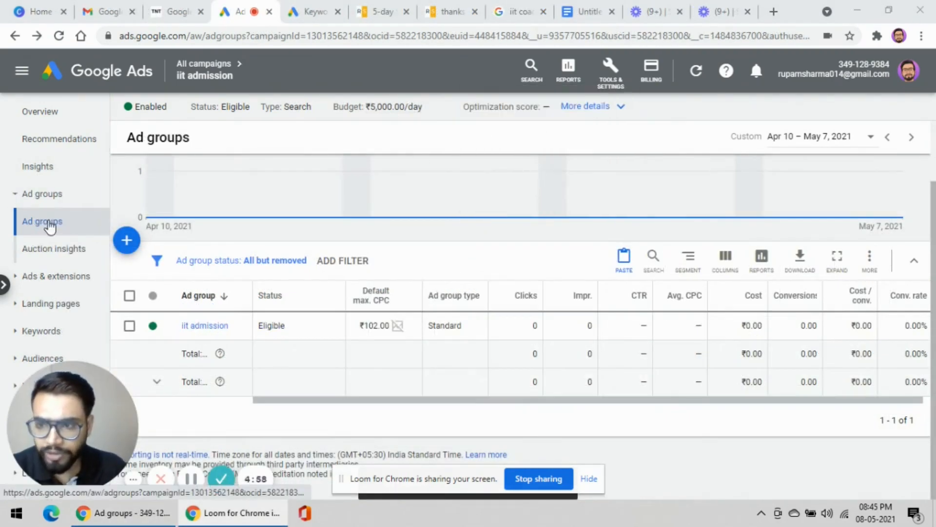
pyautogui.click(129, 326)
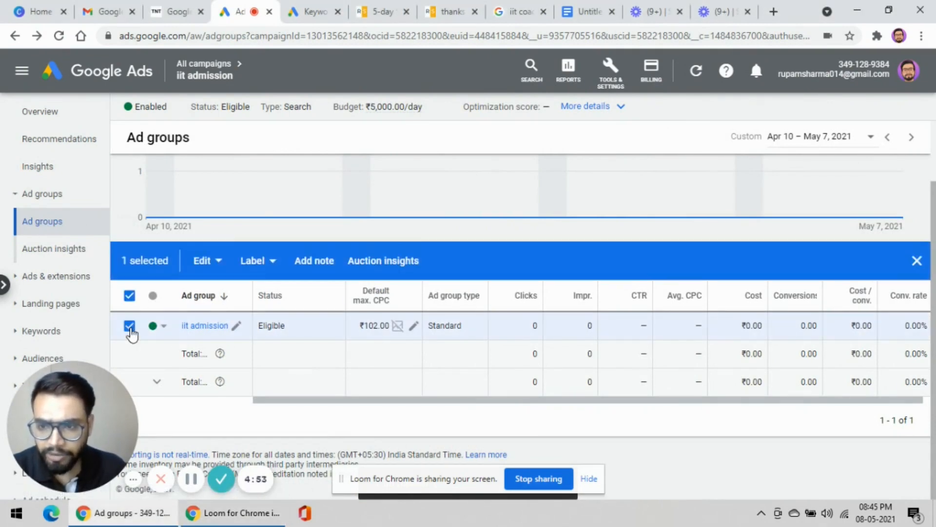
pyautogui.click(215, 261)
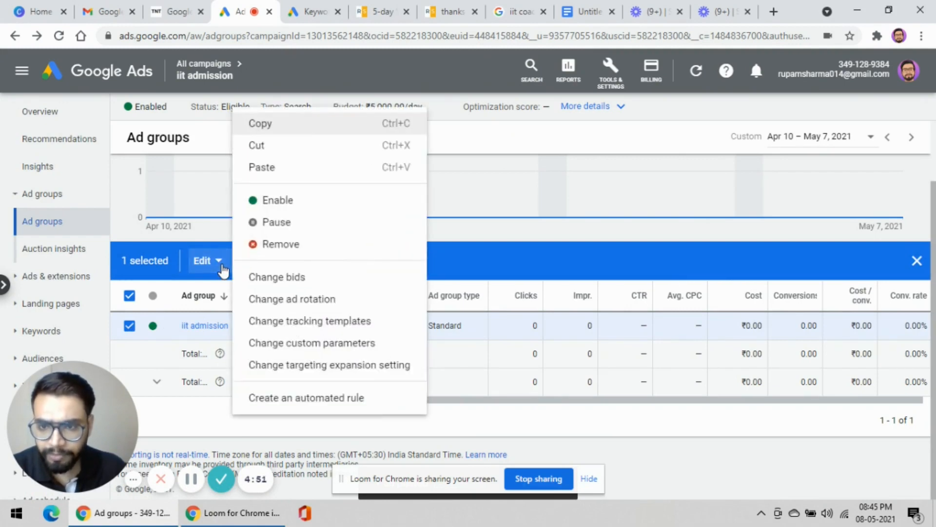
pyautogui.click(270, 125)
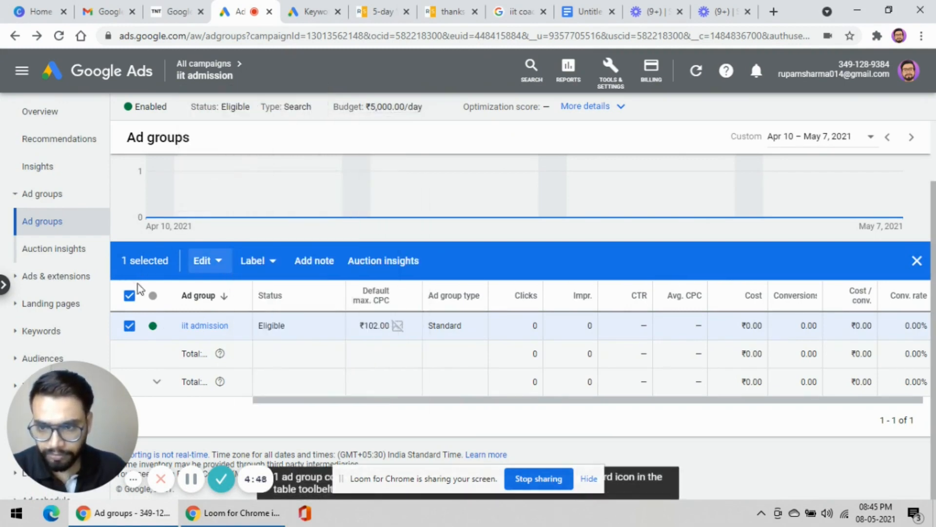
pyautogui.click(129, 296)
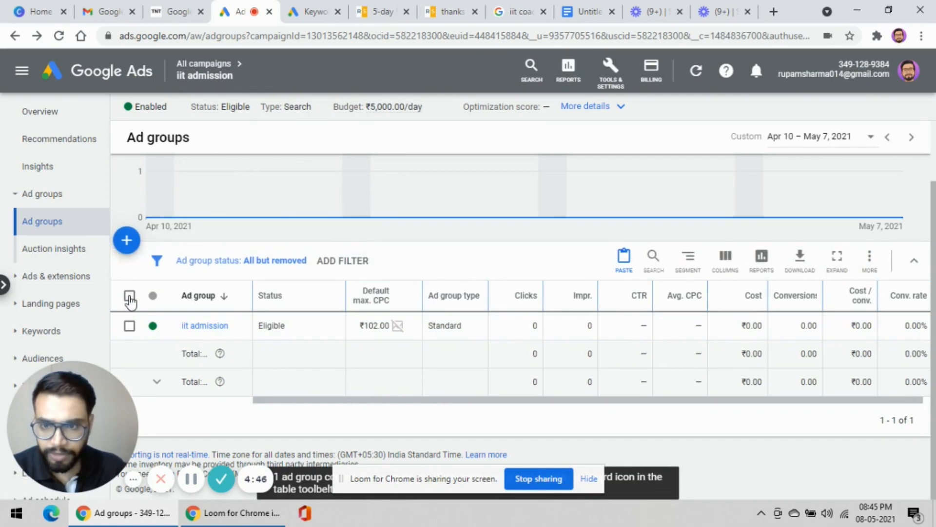
pyautogui.click(624, 259)
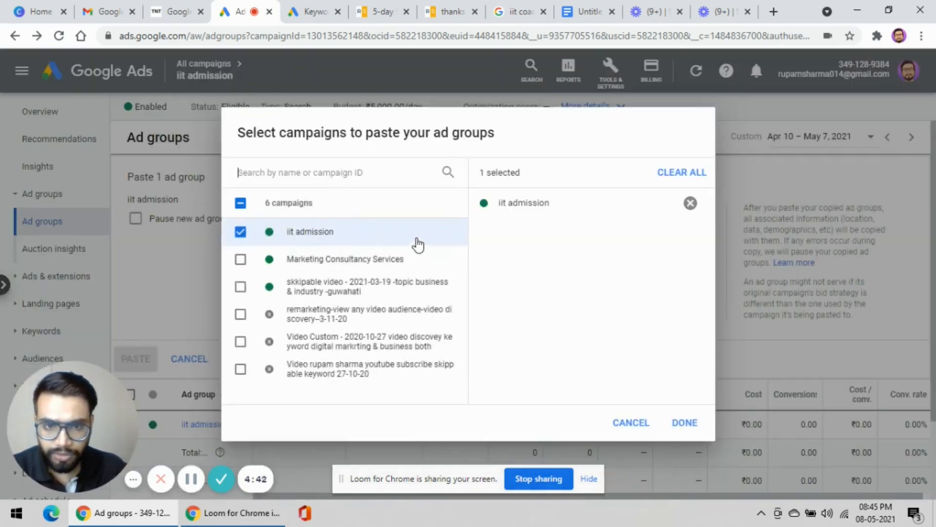
pyautogui.click(686, 424)
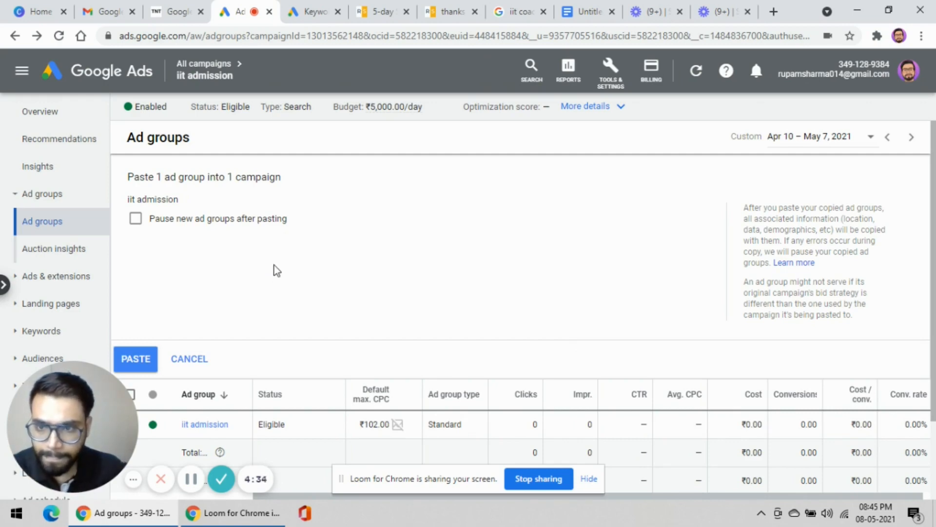
pyautogui.scroll(-2, 274, 269)
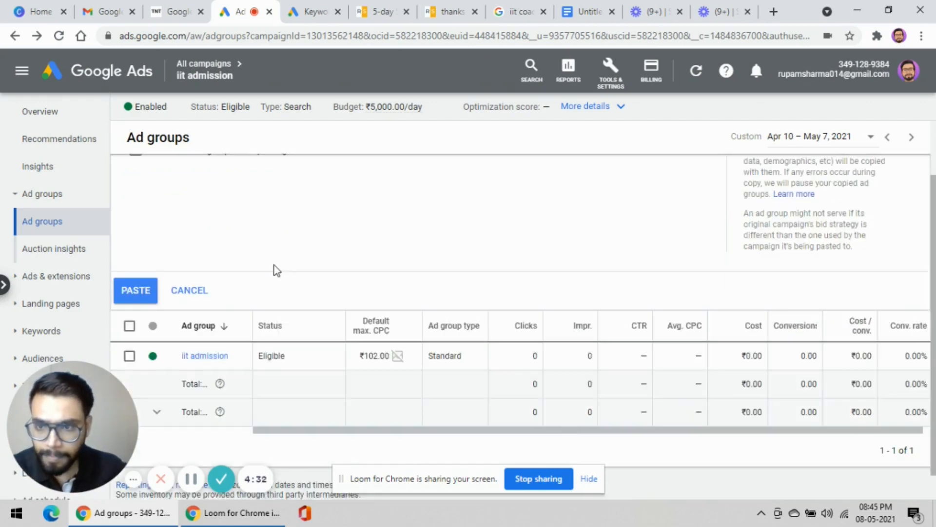
pyautogui.click(132, 292)
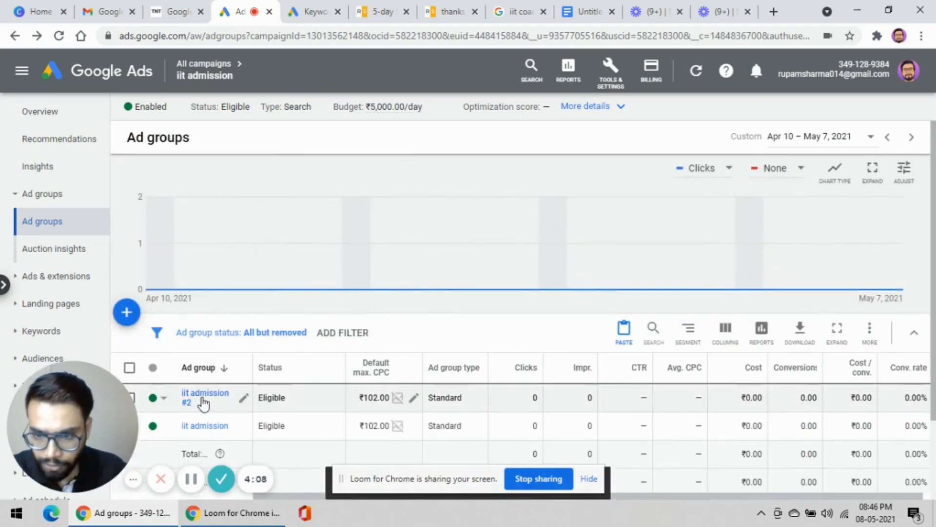
pyautogui.click(242, 398)
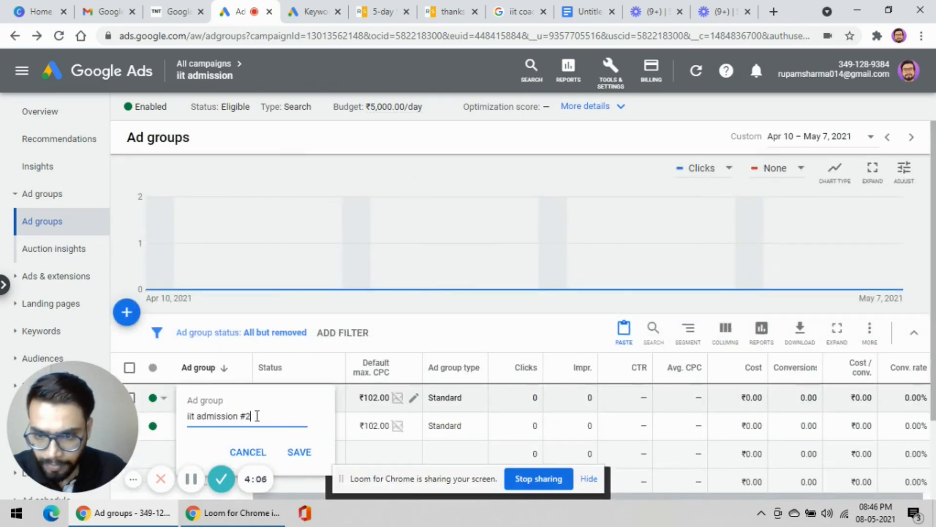
pyautogui.moveTo(257, 416); pyautogui.dragTo(187, 417)
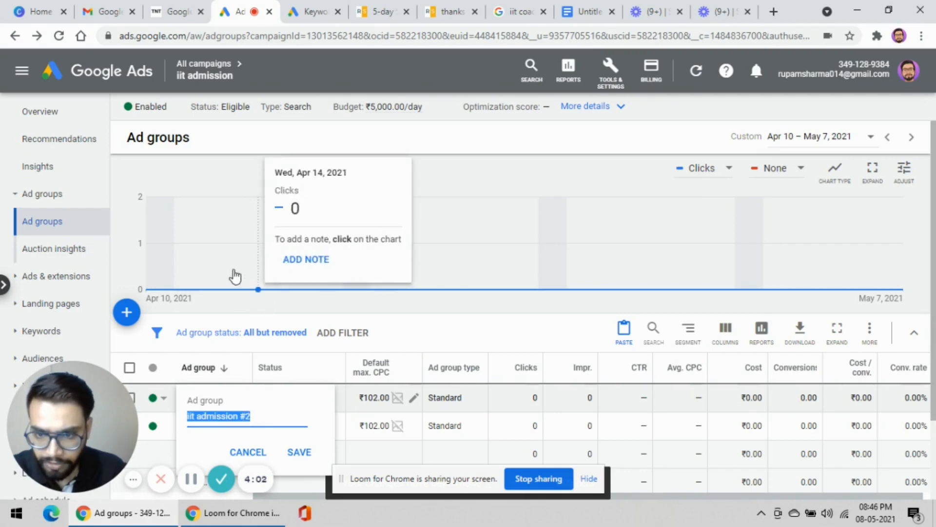
pyautogui.click(116, 350)
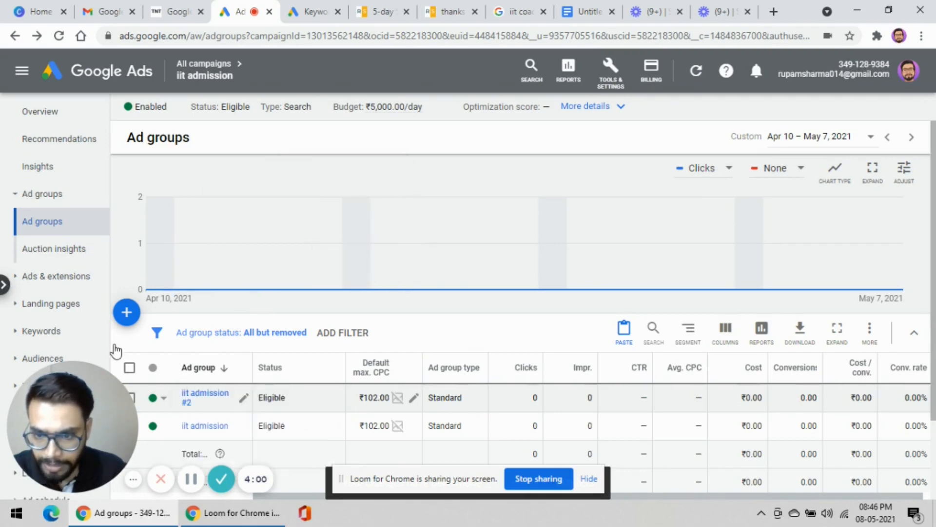
# In the iit admission #2 ad group, change the keyword to [Best IIT Coaching in Delhi] after checking the keyword list in Google Docs
pyautogui.scroll(-2, 226, 385)
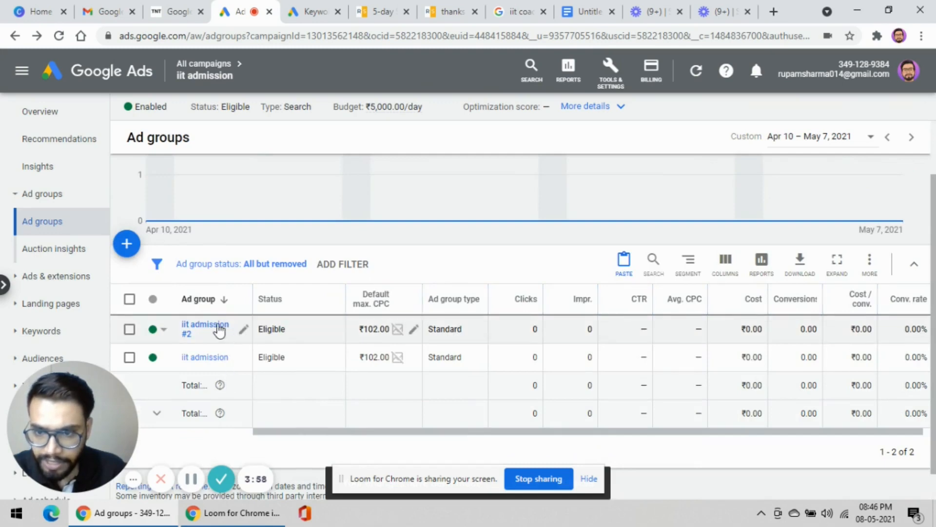
pyautogui.click(219, 330)
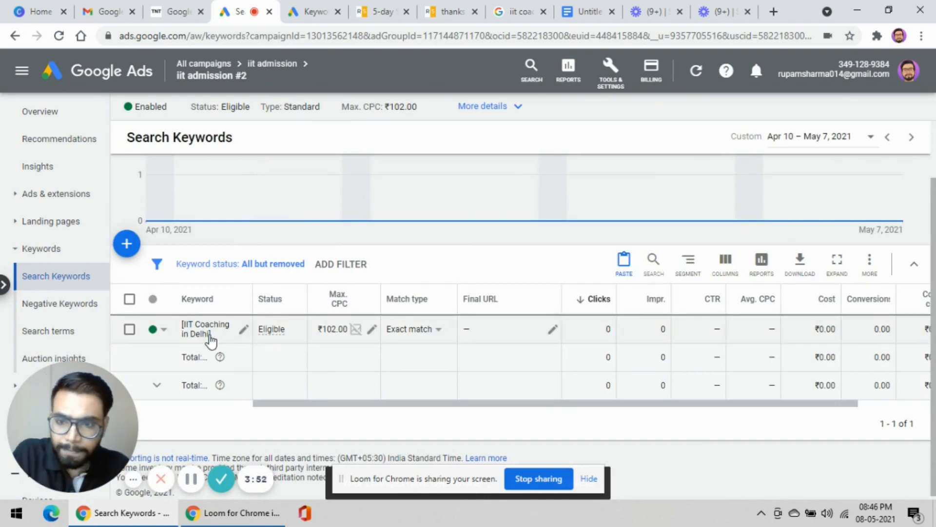
pyautogui.click(244, 330)
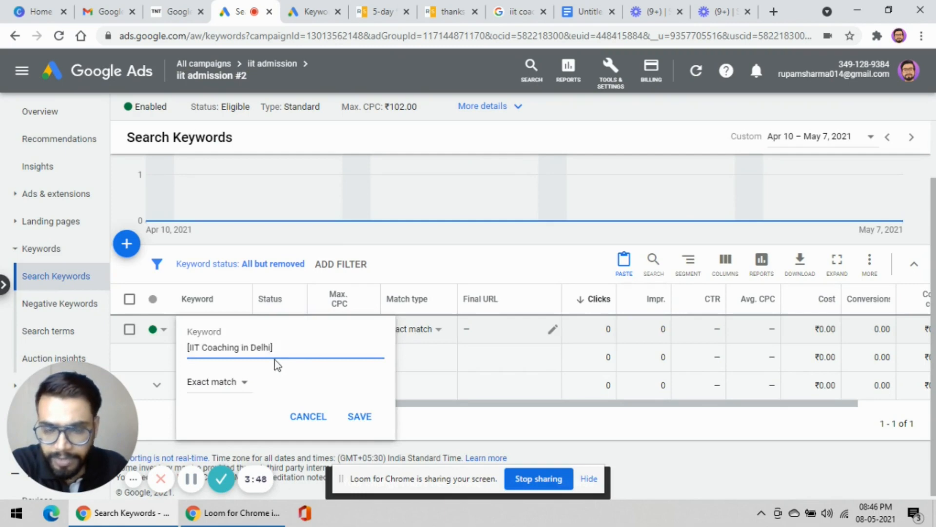
pyautogui.click(582, 12)
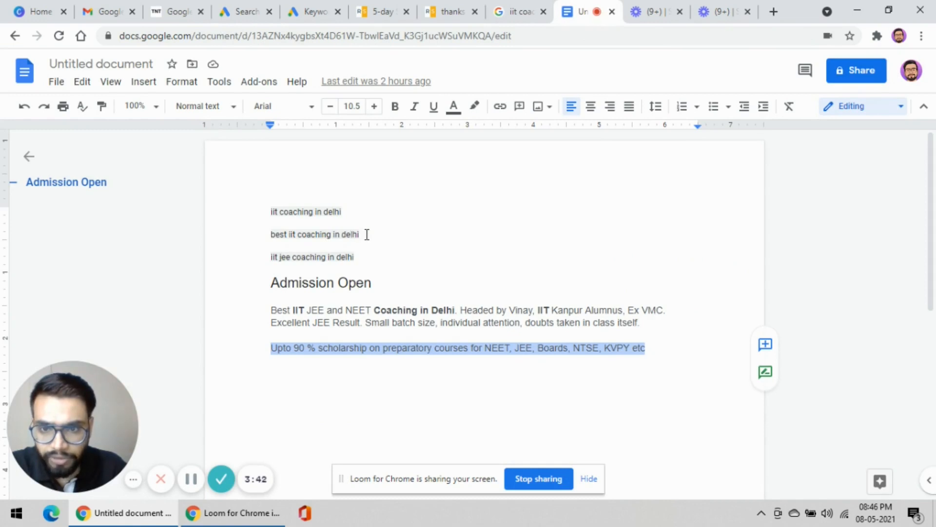
pyautogui.click(248, 14)
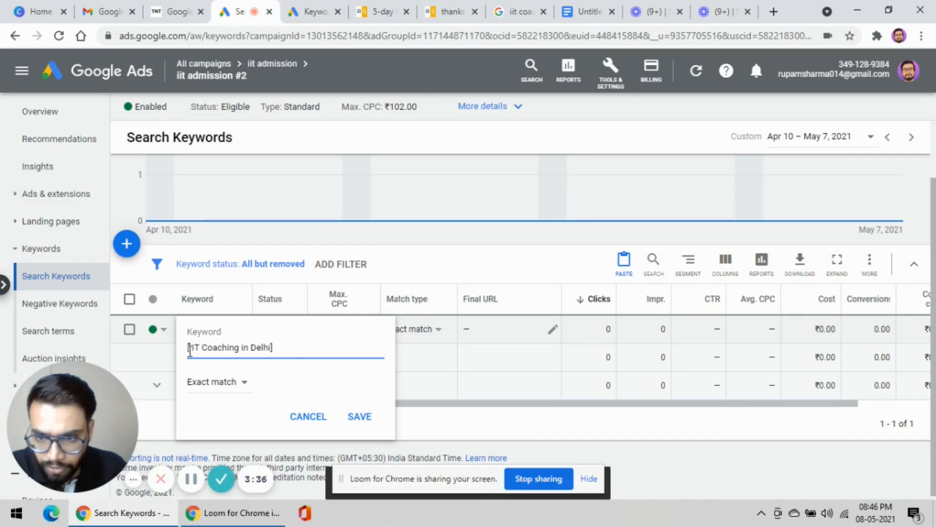
pyautogui.write('b')
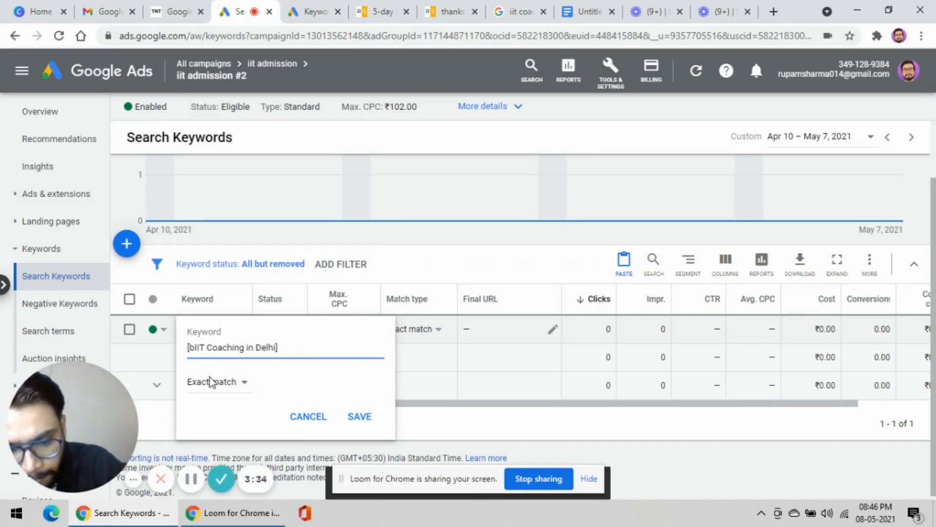
pyautogui.press('BackSpace')
pyautogui.press('capslock')
pyautogui.write('B')
pyautogui.press('capslock')
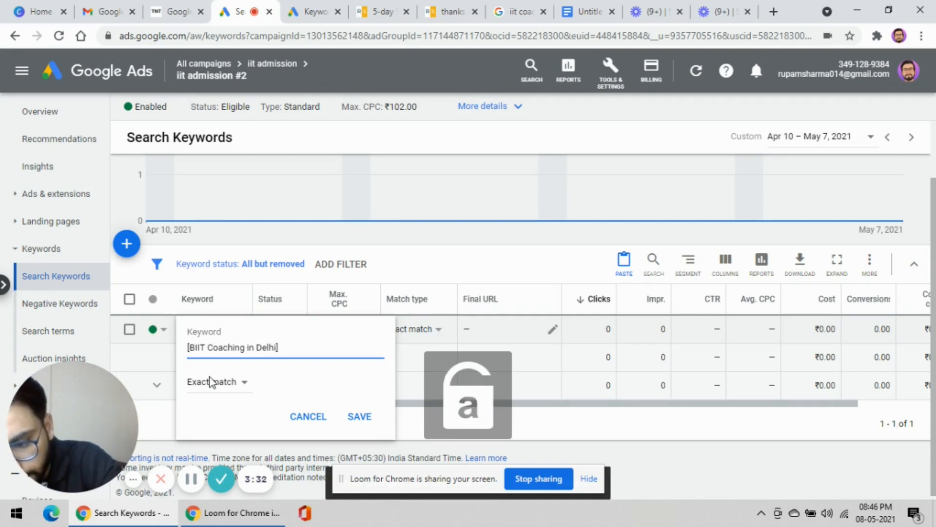
pyautogui.write('est')
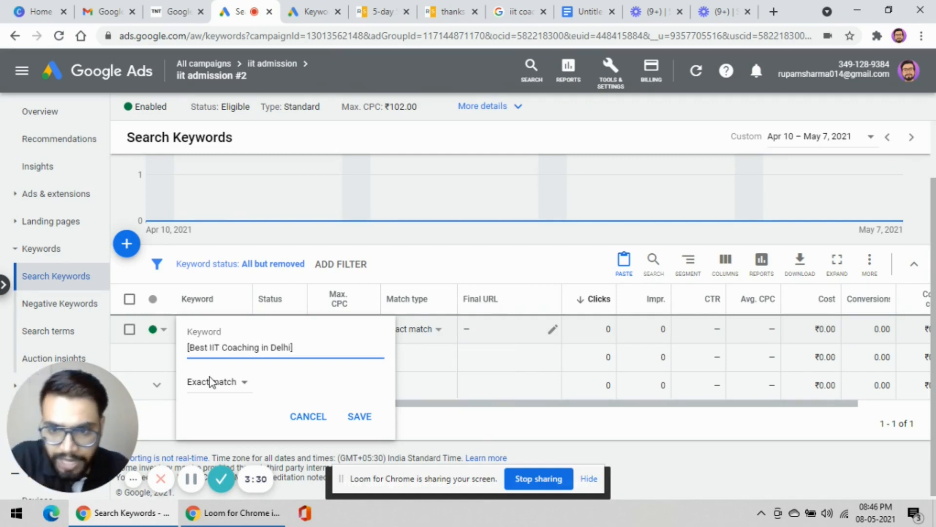
pyautogui.click(360, 416)
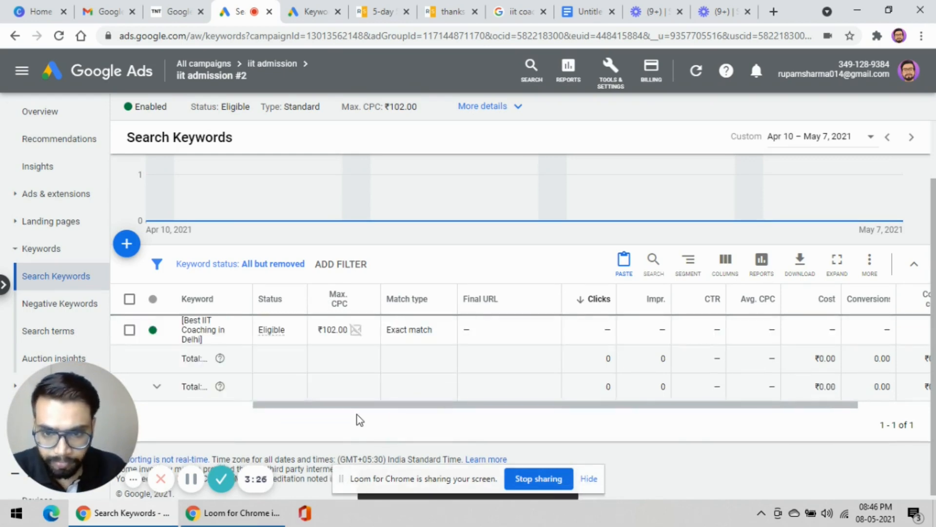
# Check the top-of-page bids in the keyword plan and set the [Best IIT Coaching in Delhi] keyword's max. CPC to ₹110
pyautogui.click(321, 15)
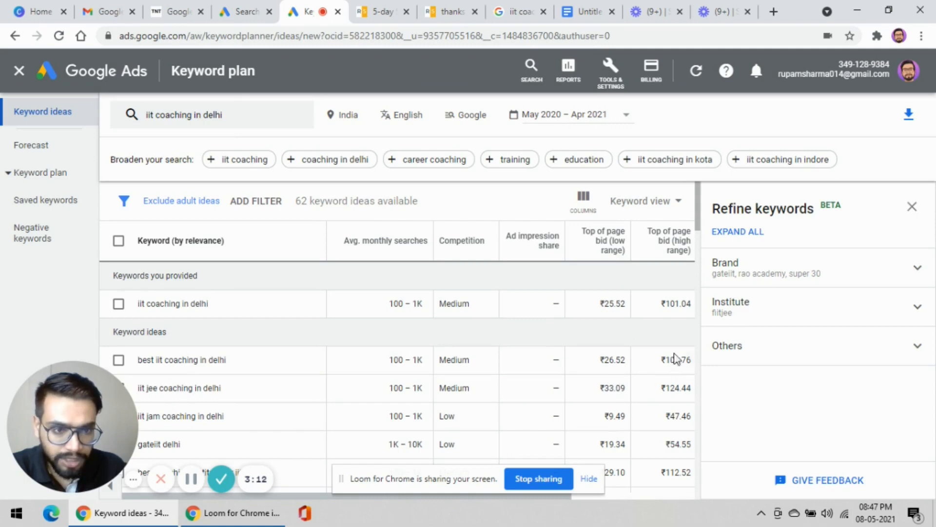
pyautogui.moveTo(681, 379)
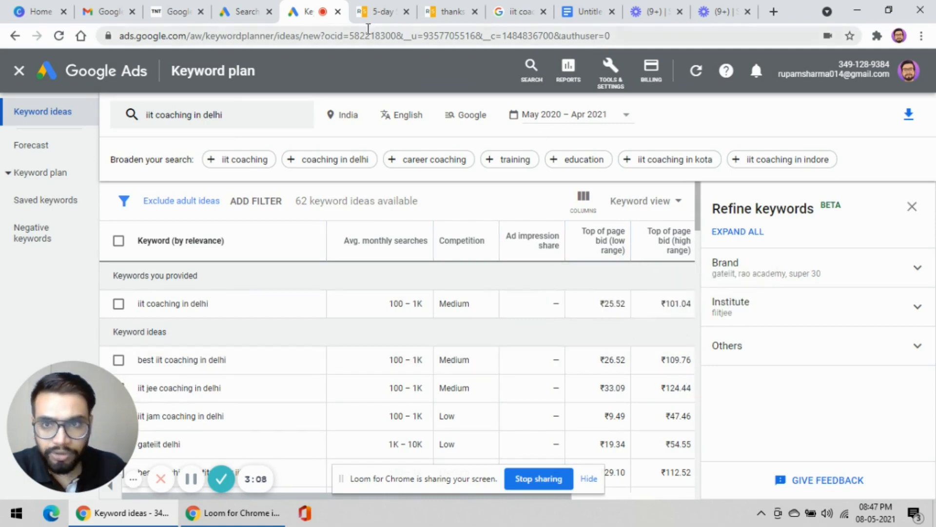
pyautogui.click(246, 12)
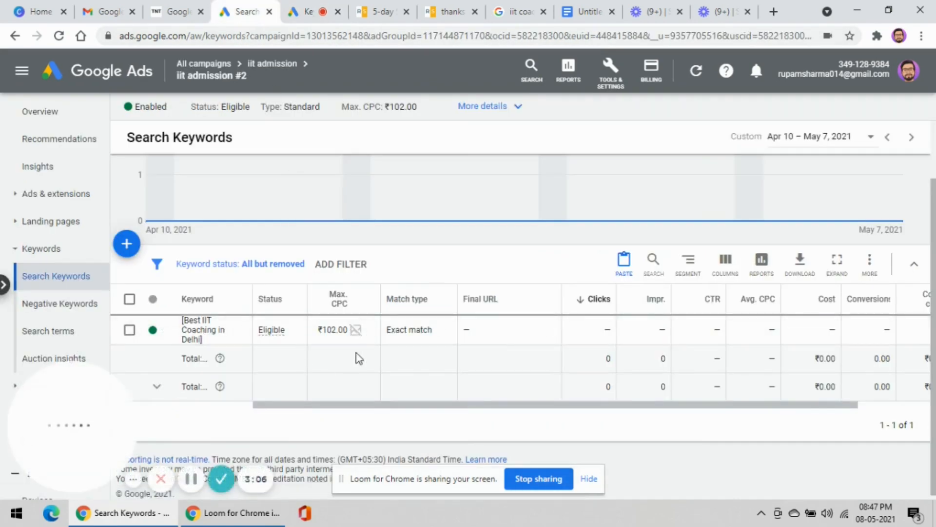
pyautogui.click(369, 332)
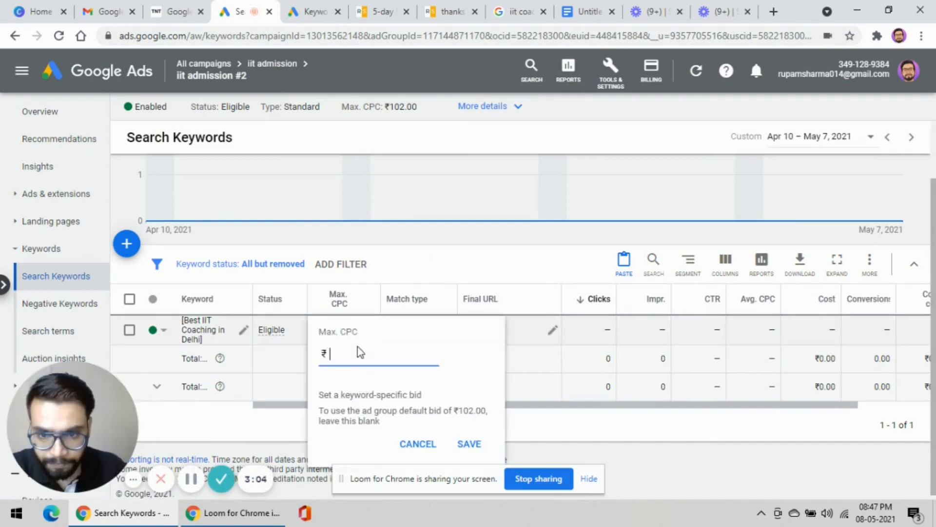
pyautogui.write('11')
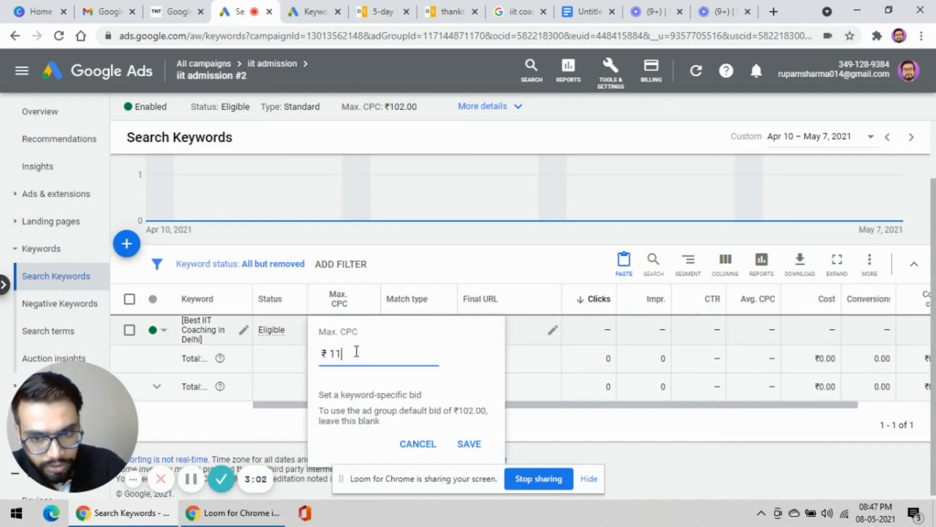
pyautogui.write('0')
pyautogui.click(471, 444)
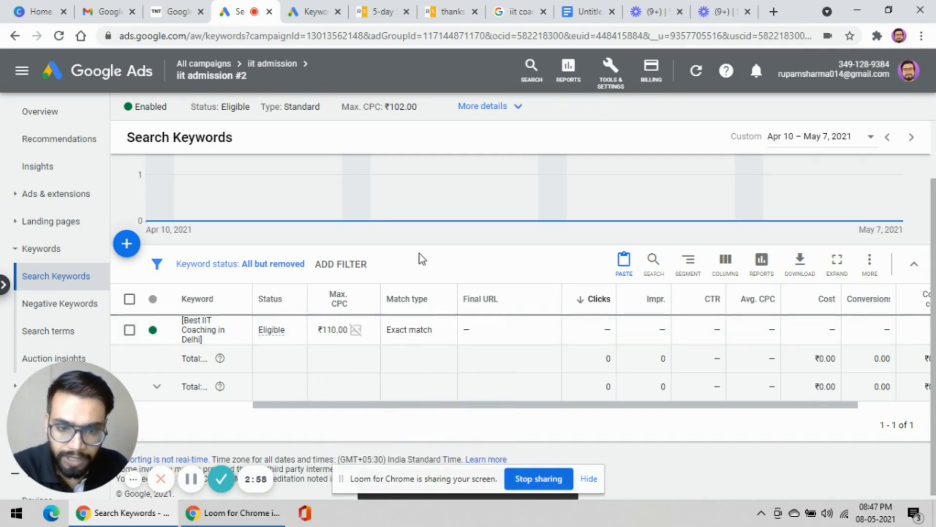
# Review the search keywords, ad groups and bids across the whole iit admission campaign
pyautogui.scroll(-1, 425, 283)
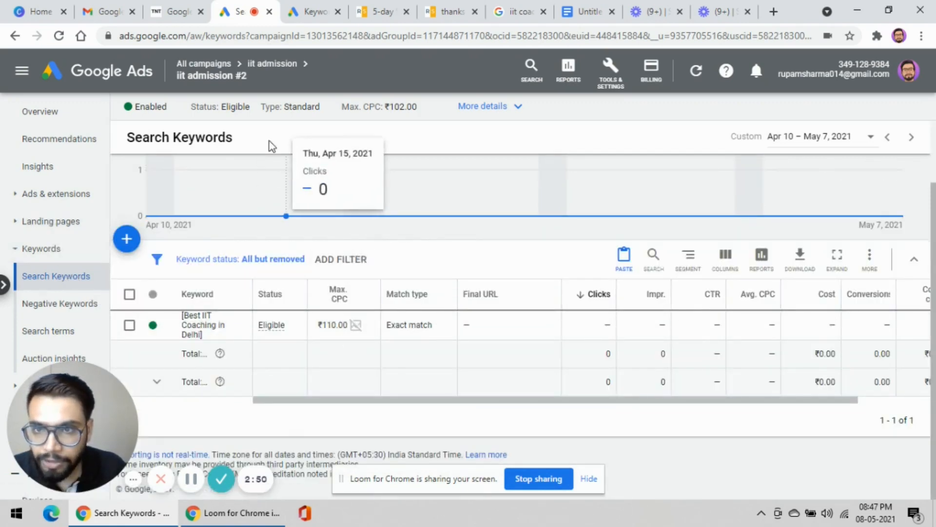
pyautogui.click(273, 64)
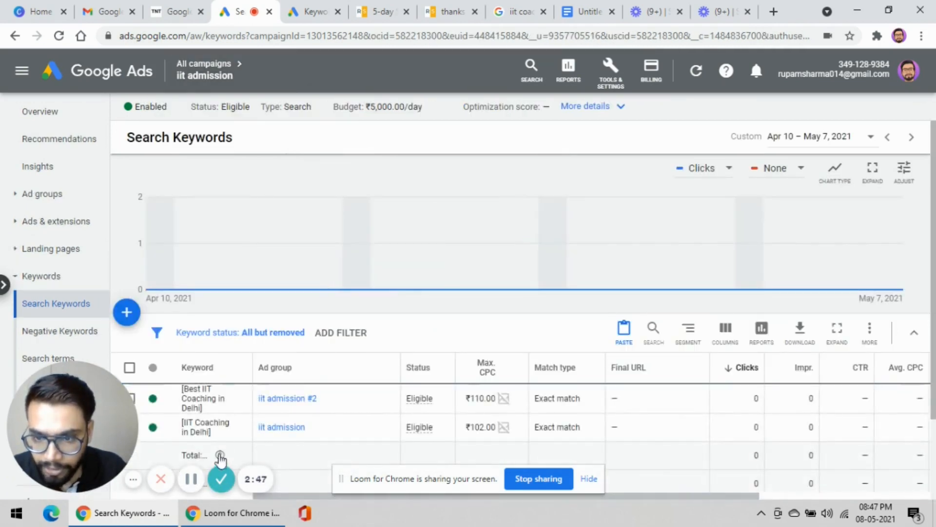
pyautogui.scroll(-2, 242, 373)
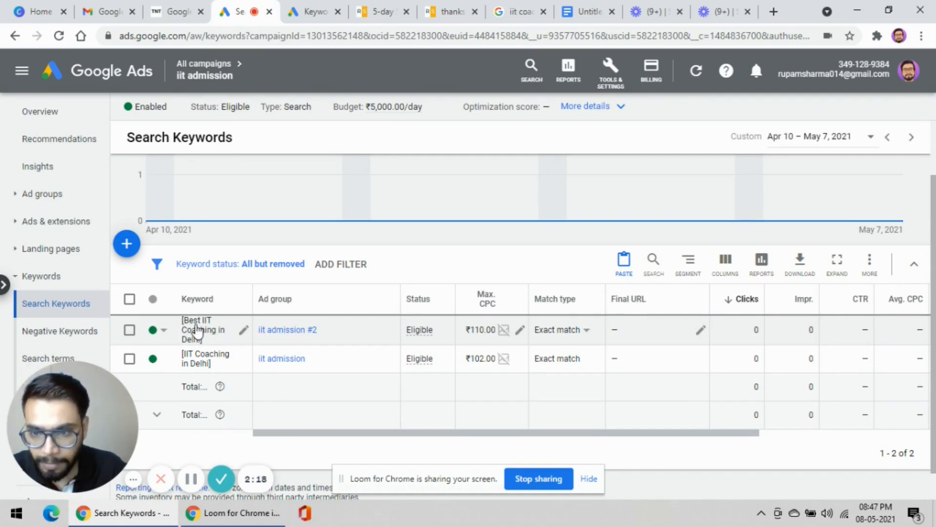
pyautogui.click(129, 330)
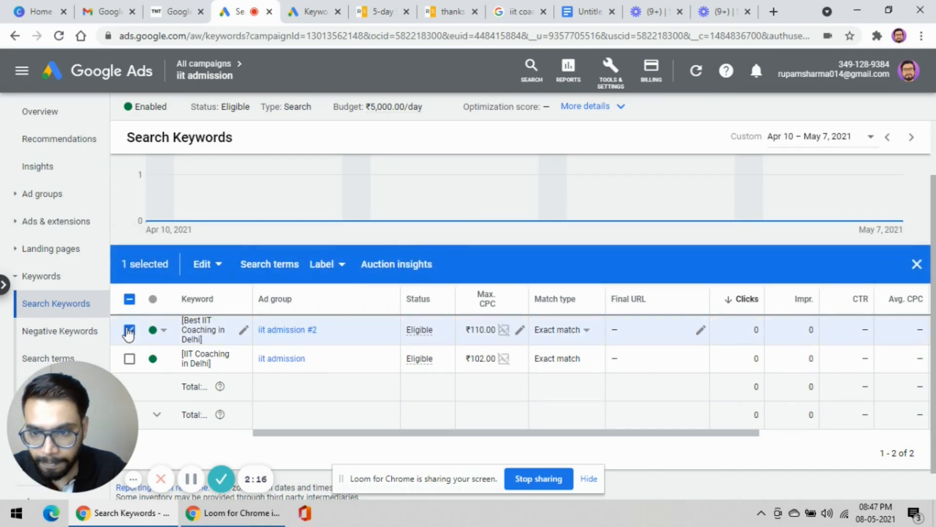
pyautogui.click(129, 330)
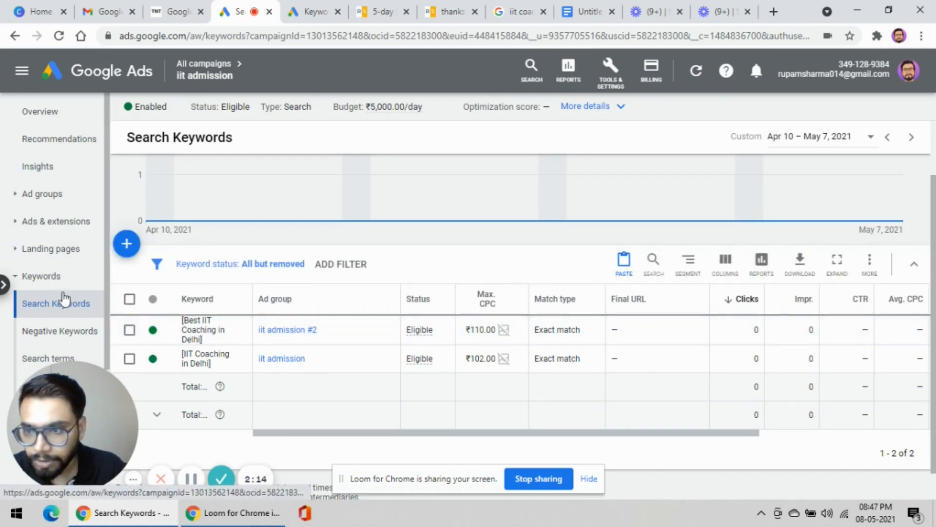
# Return to the campaign's ad groups list and open the iit admission #2 ad group
pyautogui.click(41, 195)
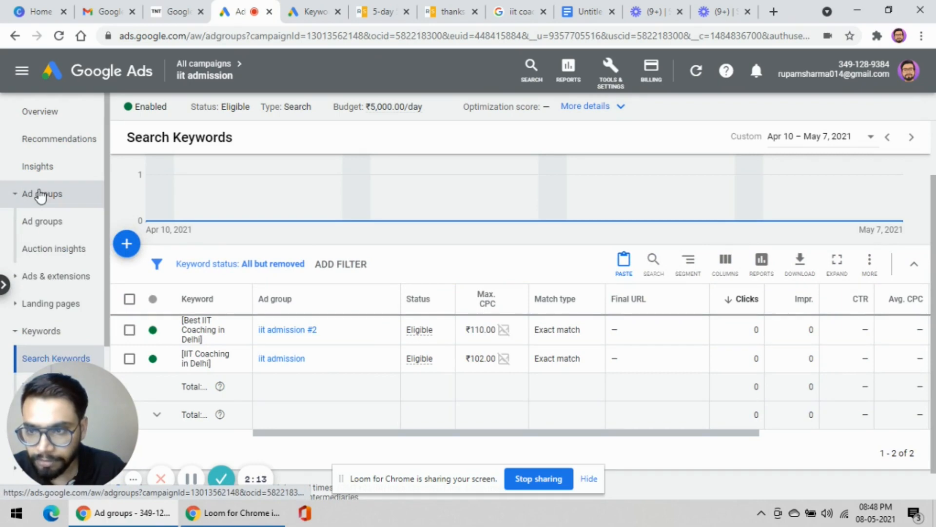
pyautogui.scroll(-2, 317, 283)
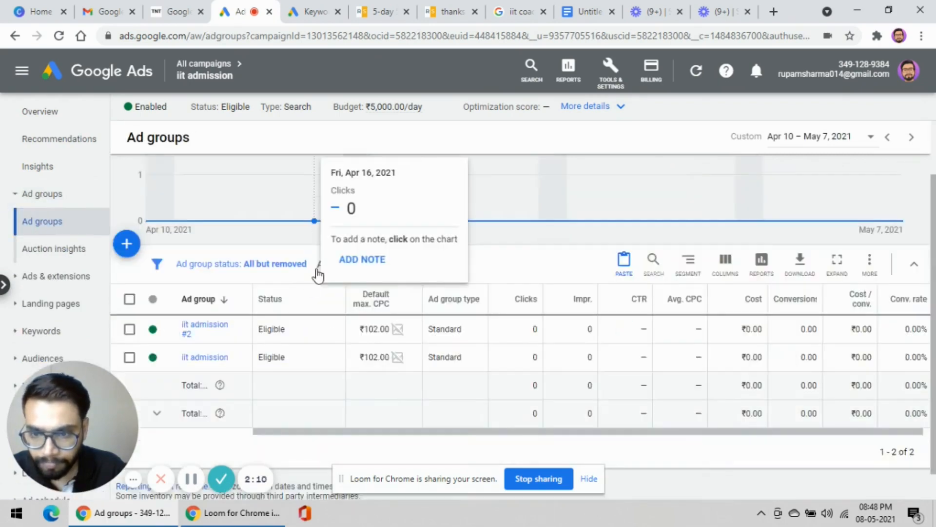
pyautogui.click(203, 329)
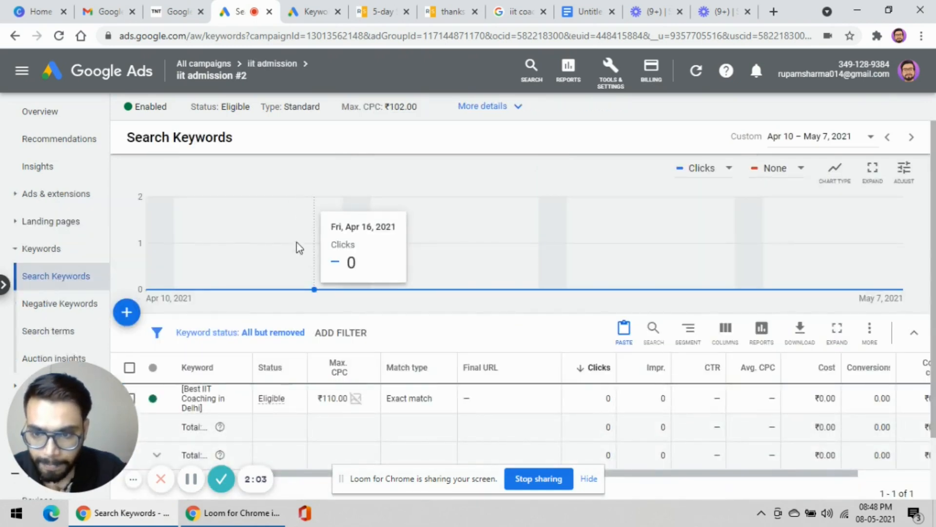
# Open the first responsive search ad in iit admission #2 for editing and put "best" before "iit coaching" in its display path
pyautogui.scroll(-2, 299, 244)
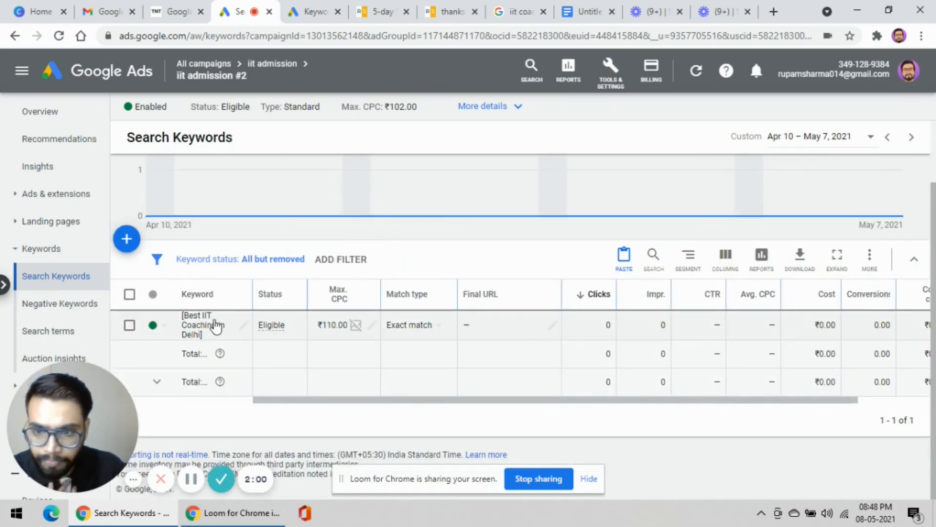
pyautogui.click(50, 205)
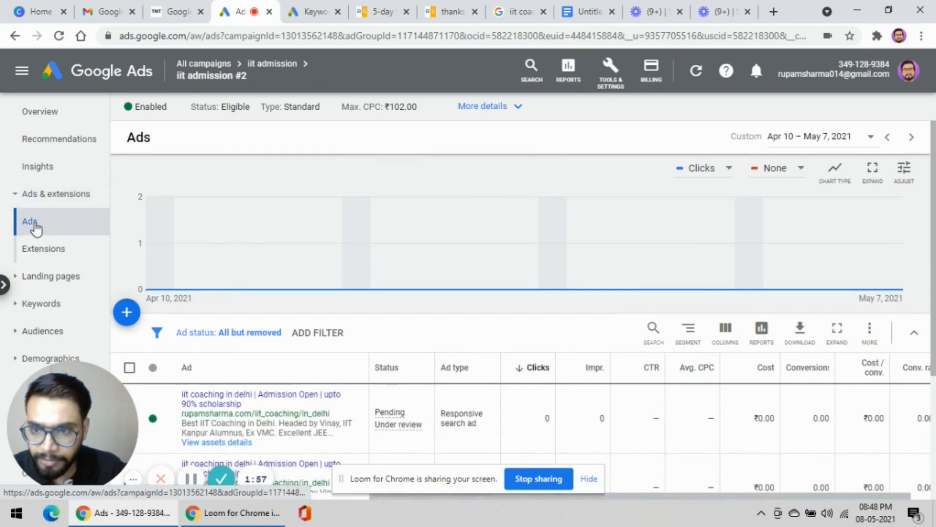
pyautogui.scroll(-3, 328, 265)
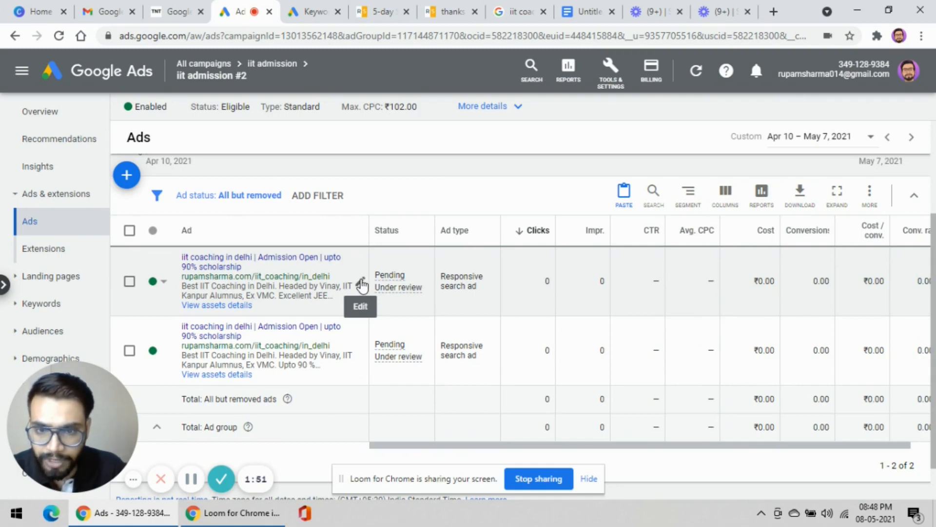
pyautogui.click(362, 283)
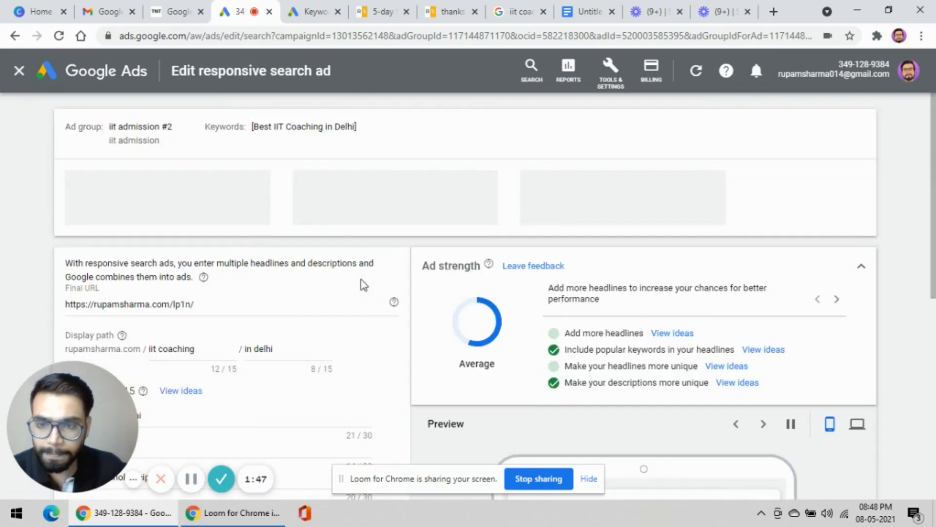
pyautogui.scroll(-1, 220, 229)
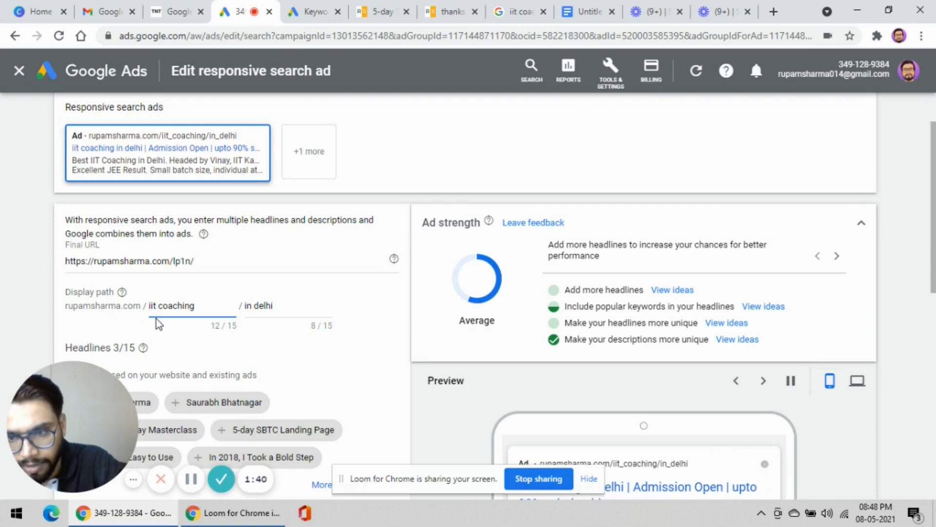
pyautogui.write('best')
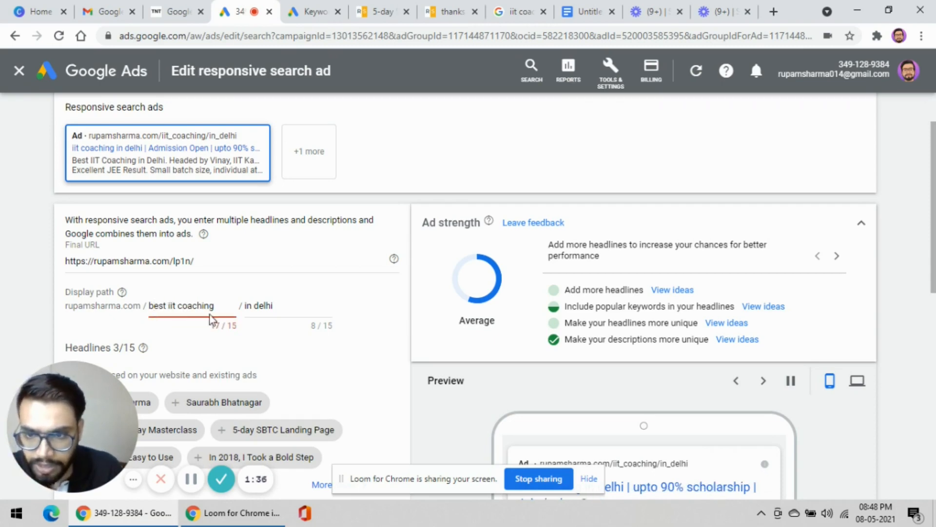
# Try copying "coaching" from the first display path field to the start of the second, making it "coaching in delhi"
pyautogui.doubleClick(180, 306)
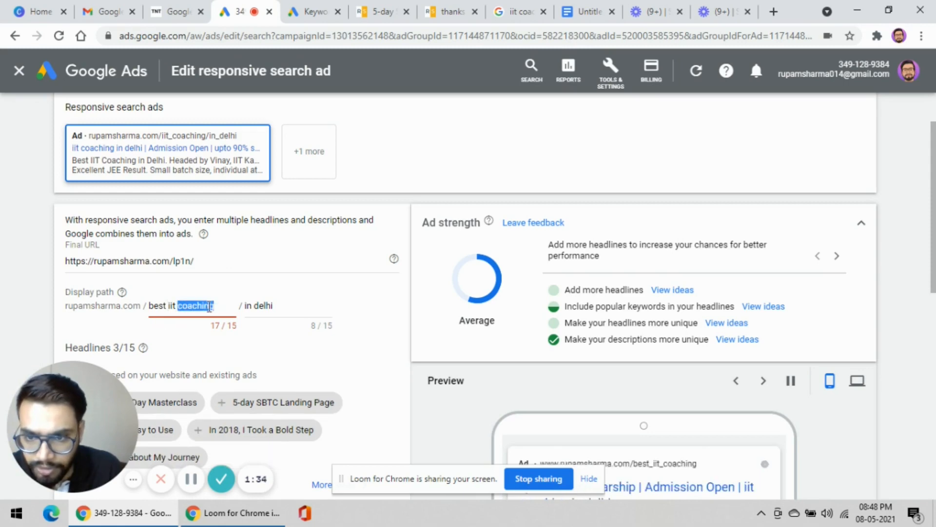
pyautogui.rightClick(205, 306)
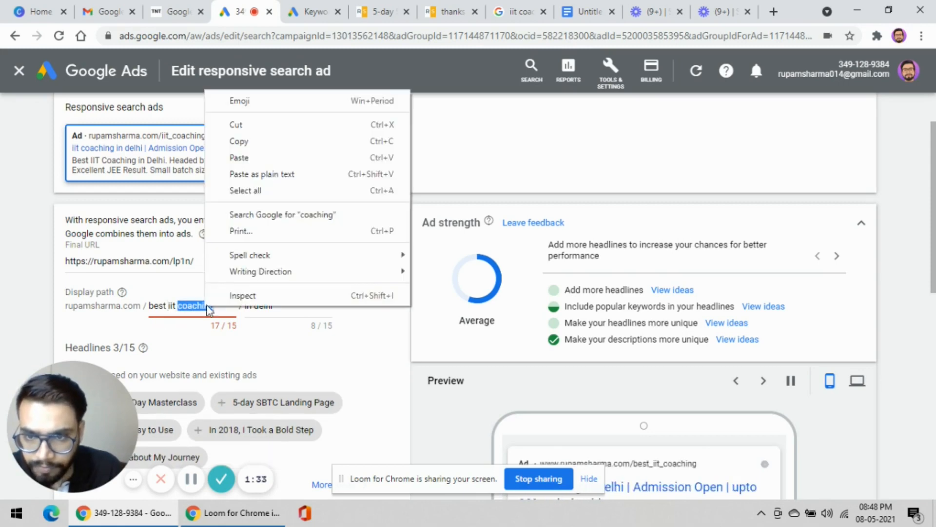
pyautogui.click(249, 144)
pyautogui.click(247, 305)
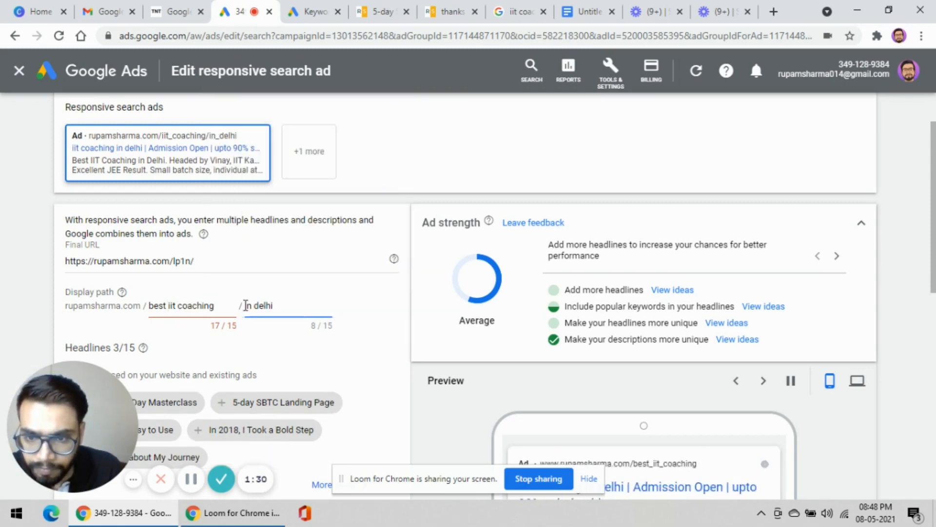
pyautogui.rightClick(247, 305)
pyautogui.click(278, 197)
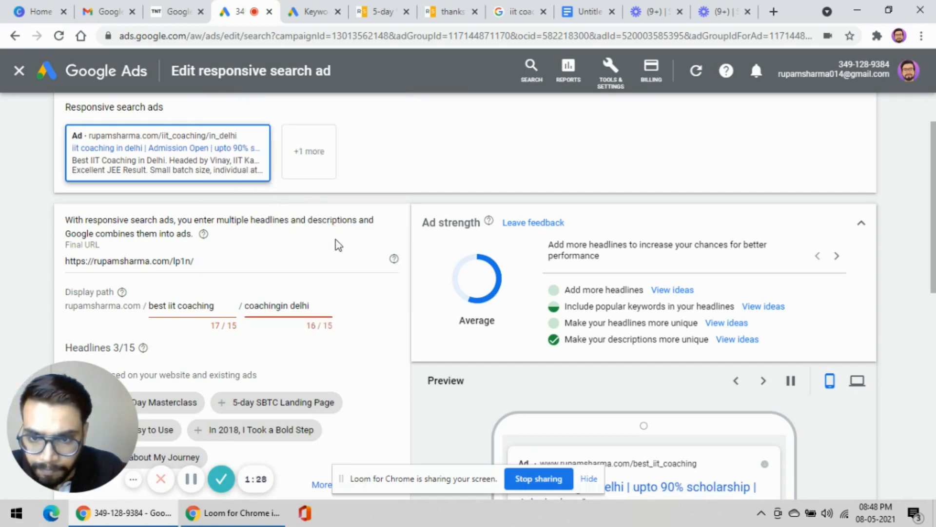
pyautogui.click(282, 306)
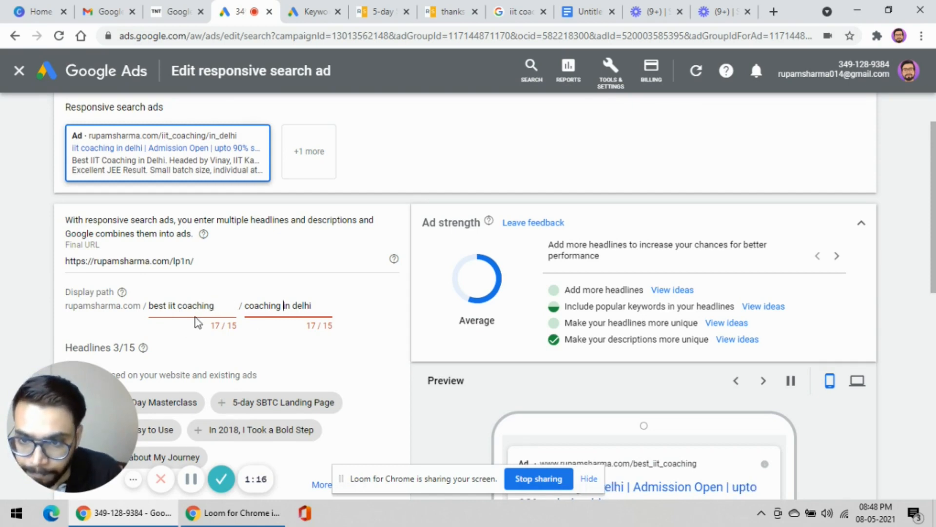
# Replace the text of the second display path field with "coaching" copied from the first field
pyautogui.moveTo(245, 306); pyautogui.dragTo(317, 301)
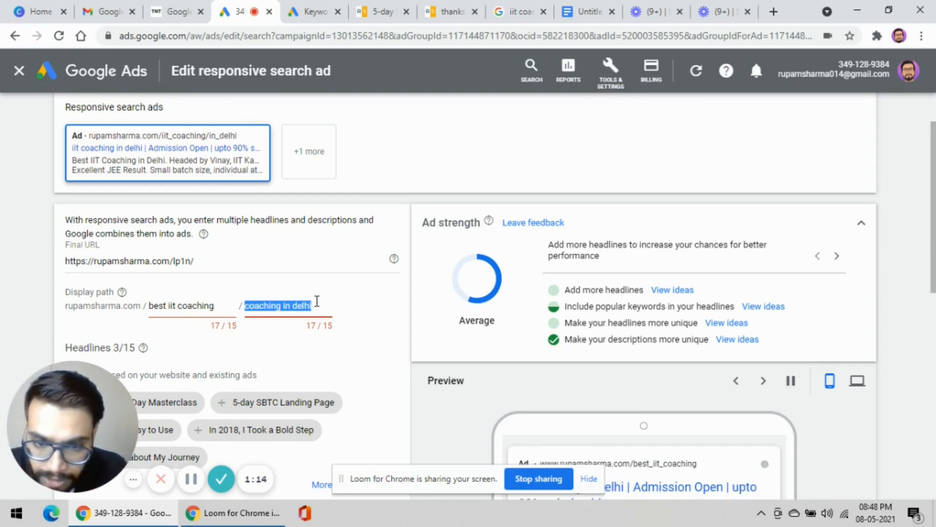
pyautogui.press('BackSpace')
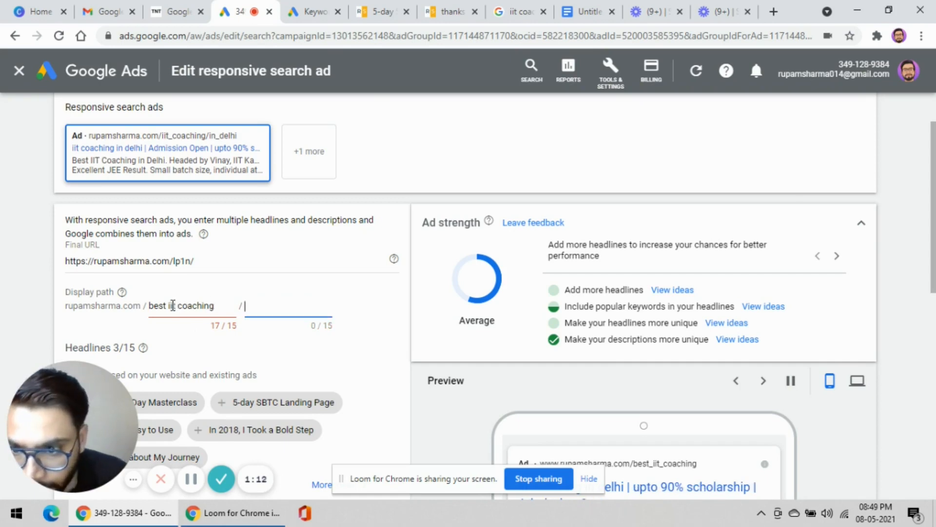
pyautogui.moveTo(178, 305); pyautogui.dragTo(217, 308)
pyautogui.rightClick(205, 308)
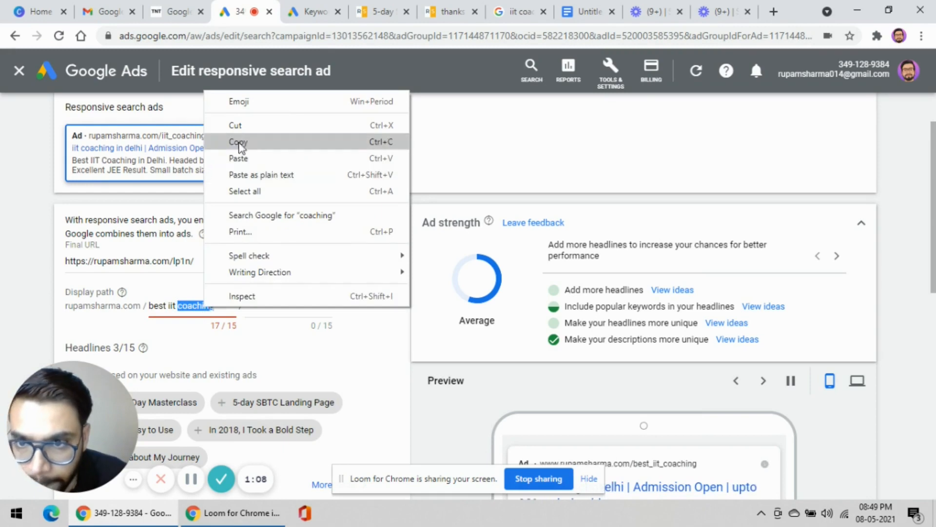
pyautogui.click(236, 124)
pyautogui.rightClick(254, 303)
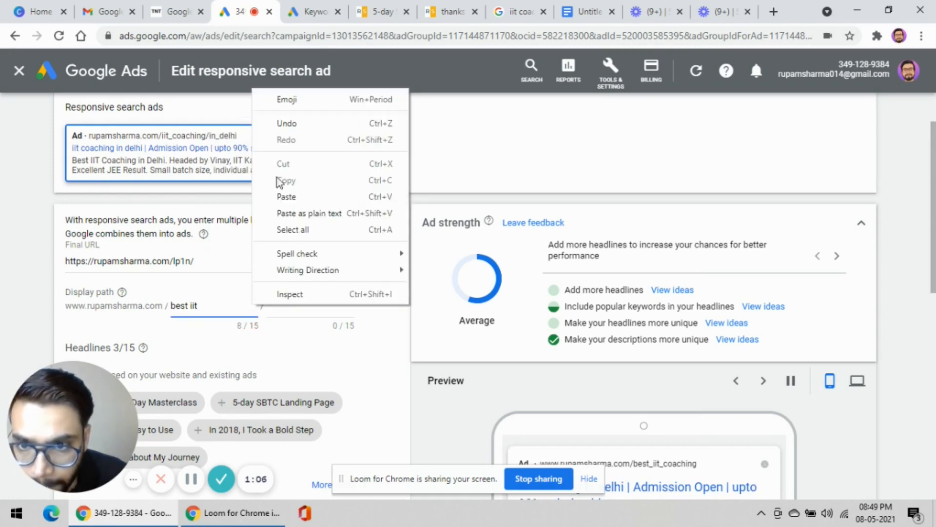
pyautogui.click(286, 194)
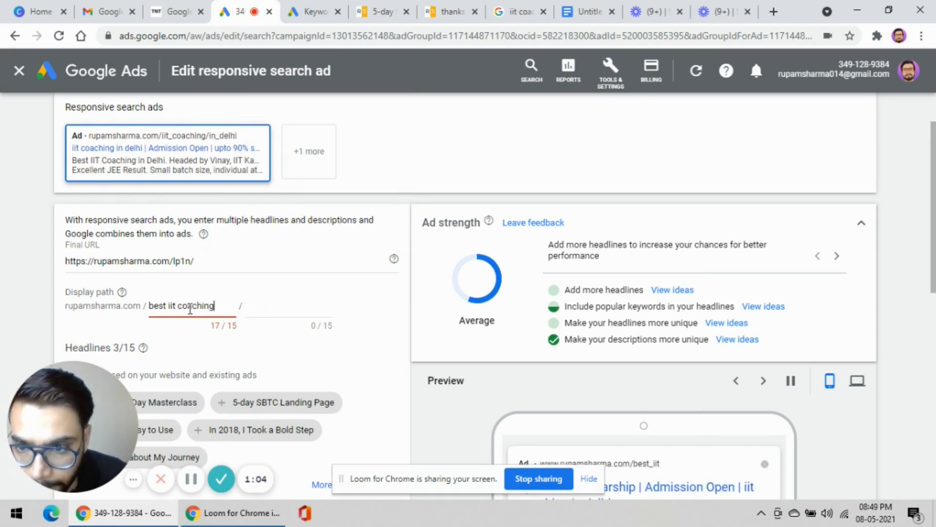
pyautogui.moveTo(179, 306); pyautogui.dragTo(211, 307)
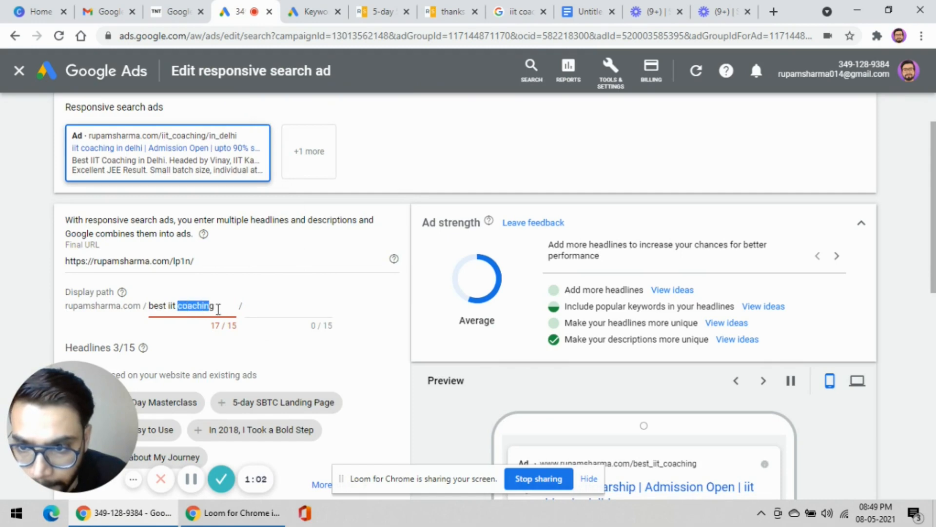
pyautogui.click(253, 307)
pyautogui.rightClick(251, 307)
pyautogui.click(288, 203)
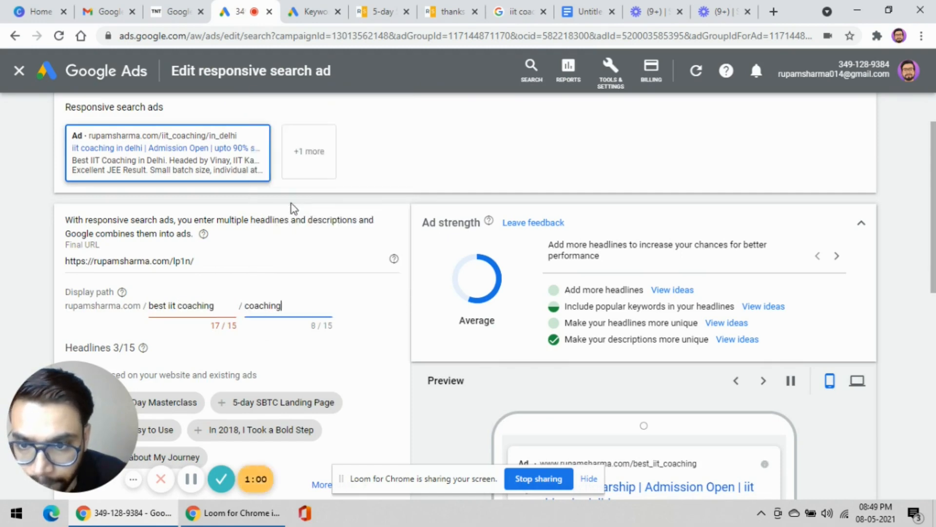
# Remove "coaching" from the first display path field so that it reads "best iit"
pyautogui.click(231, 307)
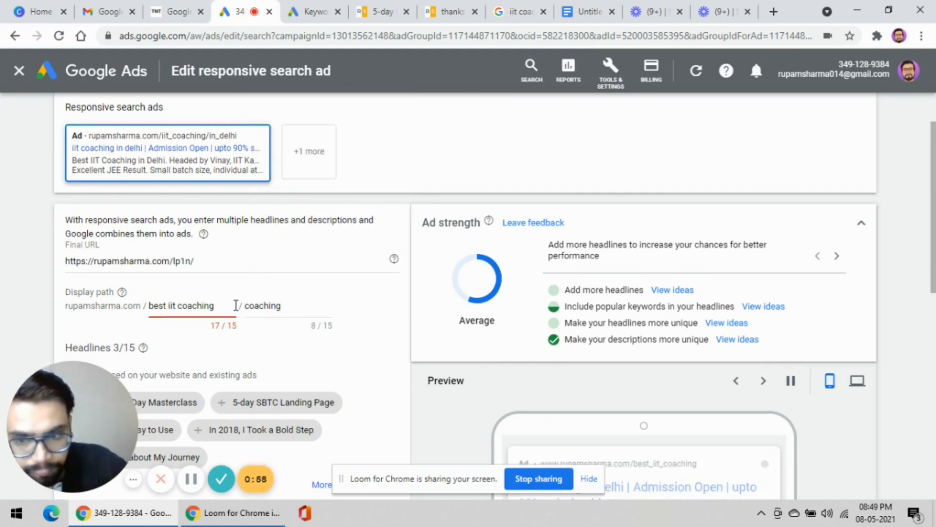
pyautogui.press('BackSpace')
pyautogui.press('BackSpace')
pyautogui.press('BackSpace')
pyautogui.press('BackSpace')
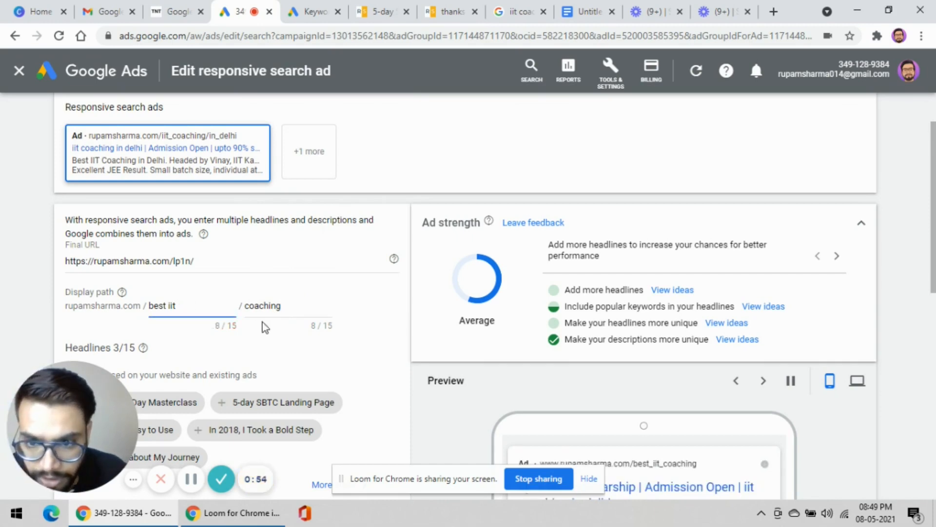
# Extend the second display path field to "coaching Delhi", with a capital D
pyautogui.click(288, 306)
pyautogui.write('d')
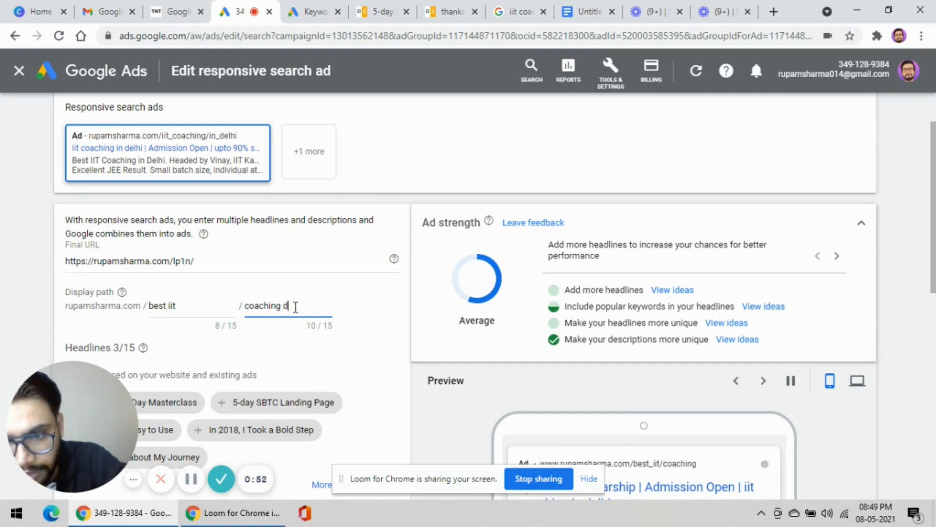
pyautogui.press('BackSpace')
pyautogui.press('BackSpace')
pyautogui.press('capslock')
pyautogui.write('D')
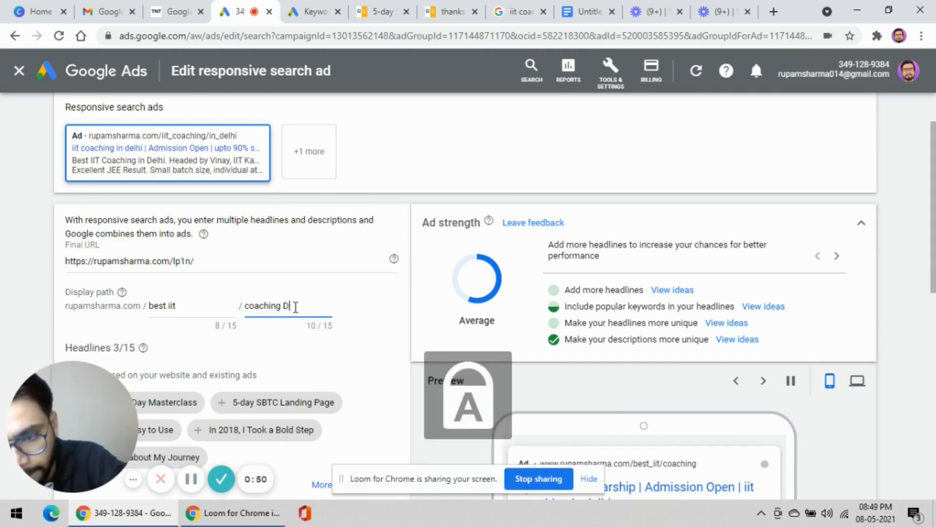
pyautogui.press('capslock')
pyautogui.write('elhi')
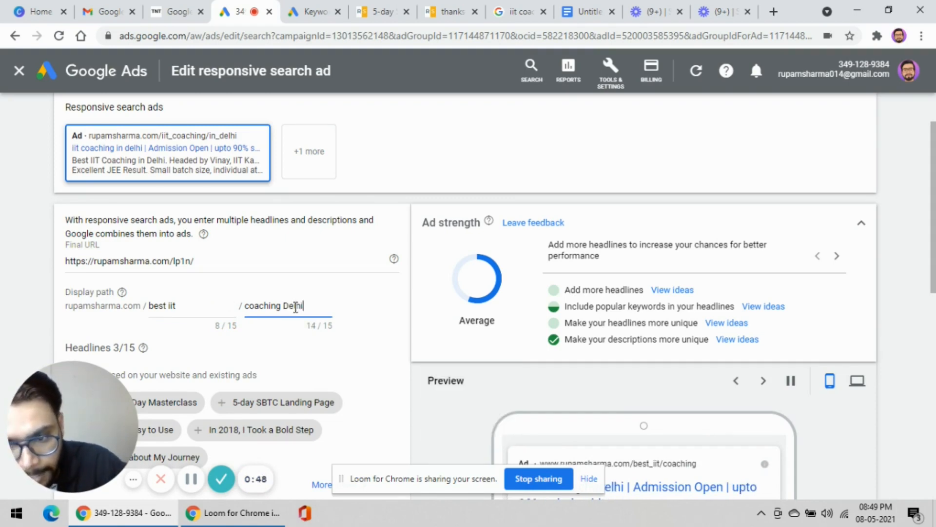
# Change the ad's first headline to "best iit coaching in delhi"
pyautogui.scroll(-1, 321, 274)
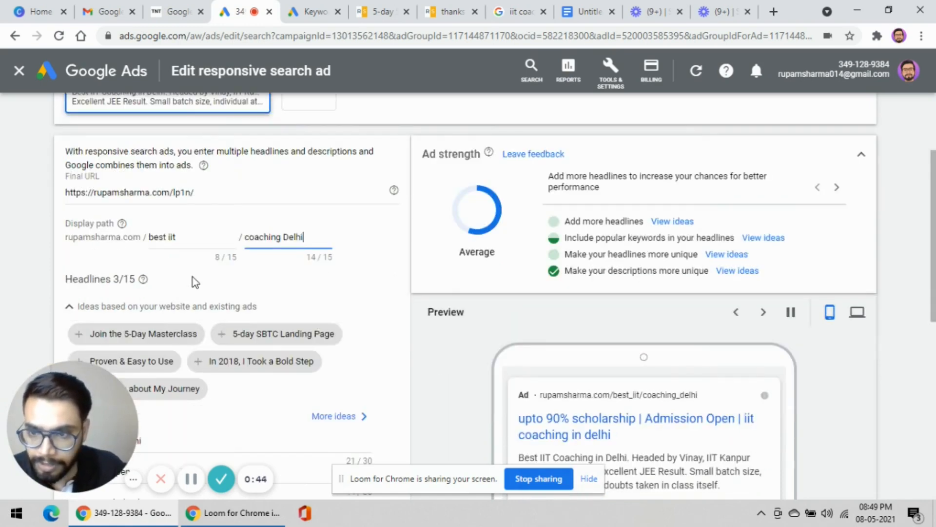
pyautogui.scroll(-1, 224, 267)
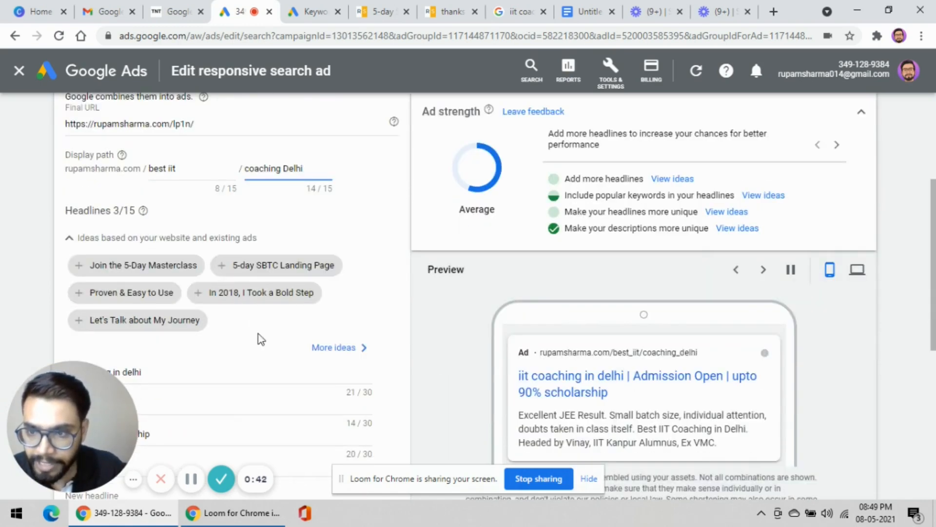
pyautogui.scroll(-1, 175, 295)
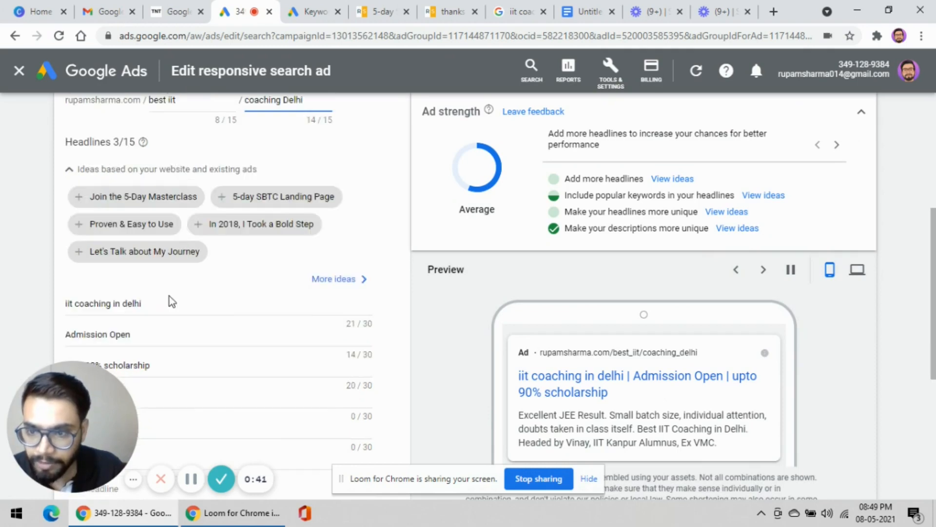
pyautogui.click(68, 306)
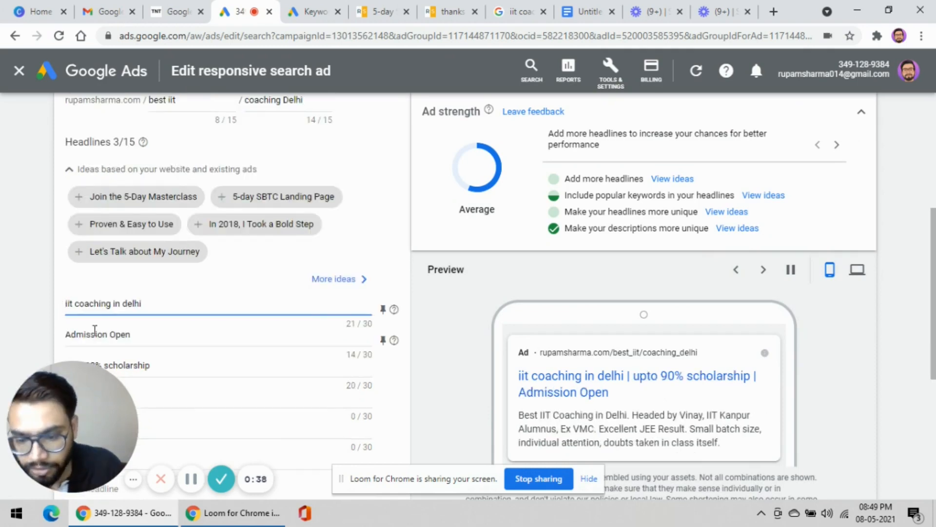
pyautogui.write('best')
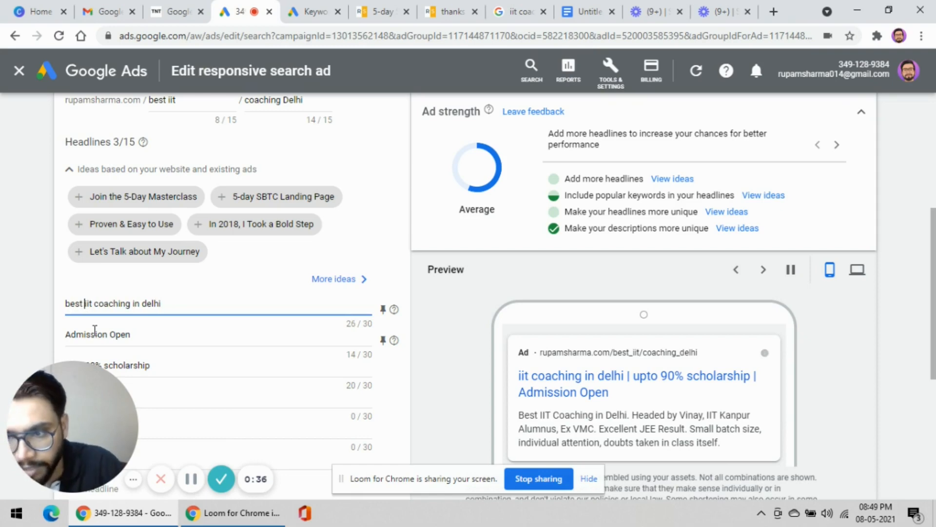
# Check the remaining headlines and descriptions, and save the edited ad without creating extensions
pyautogui.scroll(-3, 189, 285)
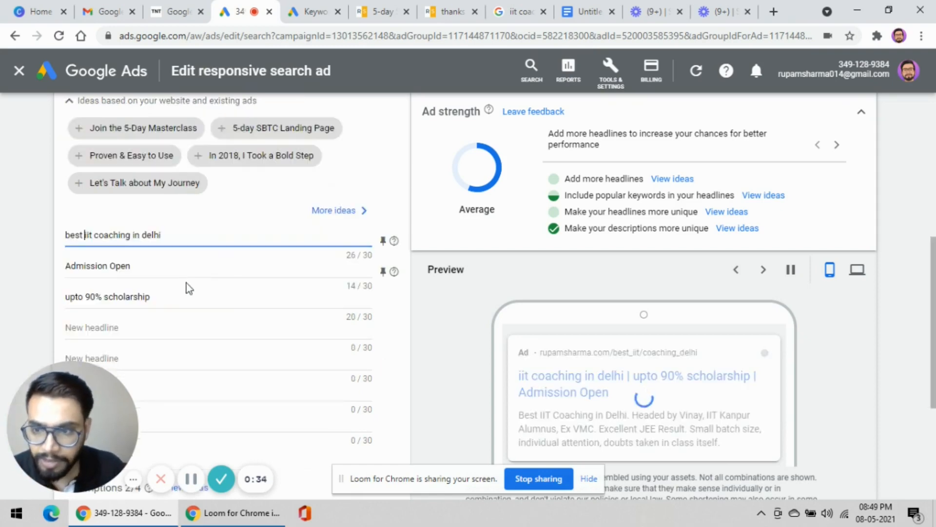
pyautogui.scroll(-3, 176, 243)
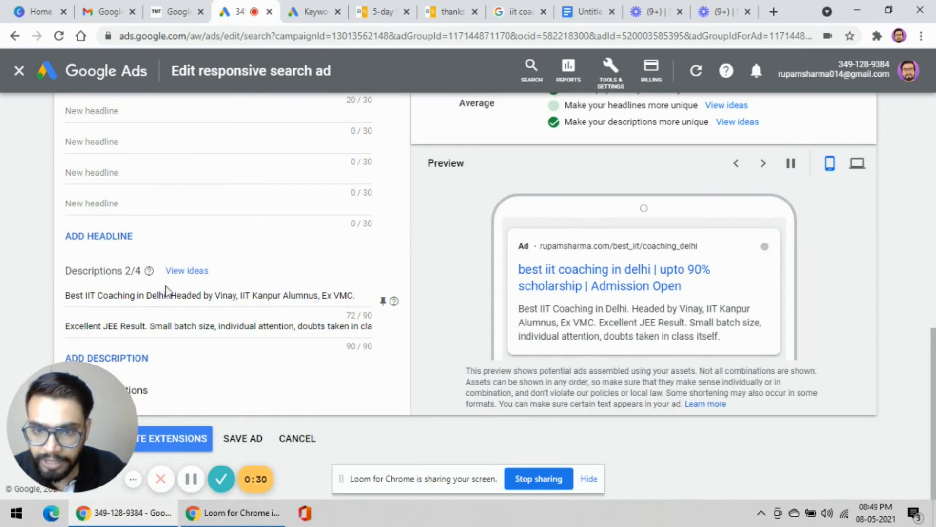
pyautogui.click(244, 444)
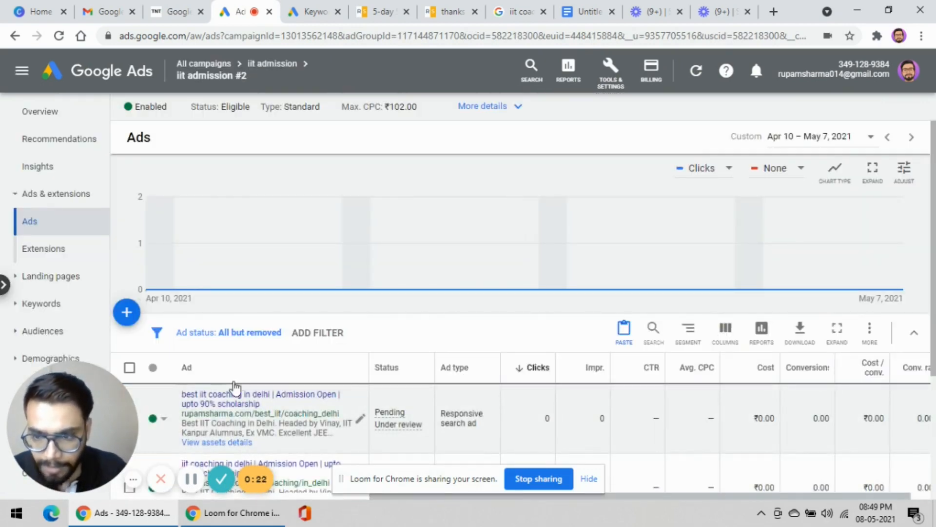
# Open the second responsive search ad for editing and put "best" before "iit coaching" in its first display path field
pyautogui.scroll(-3, 241, 441)
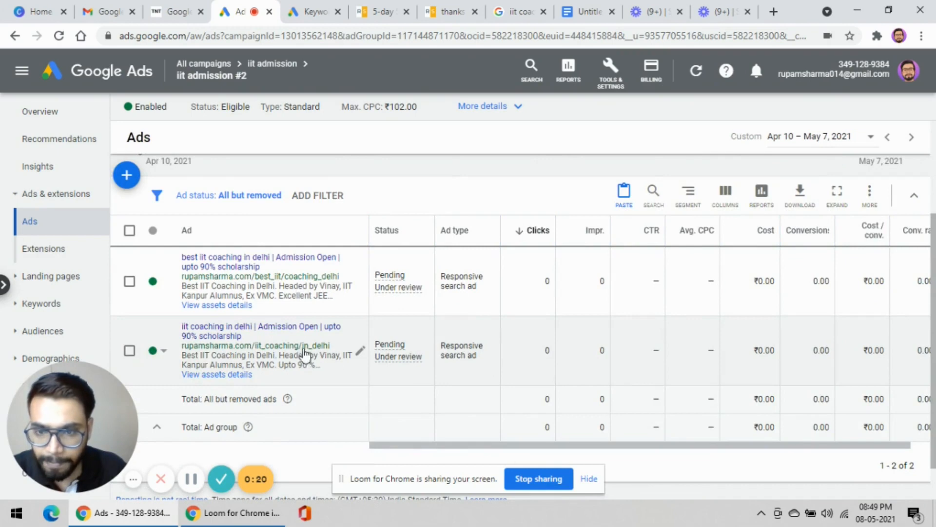
pyautogui.click(353, 353)
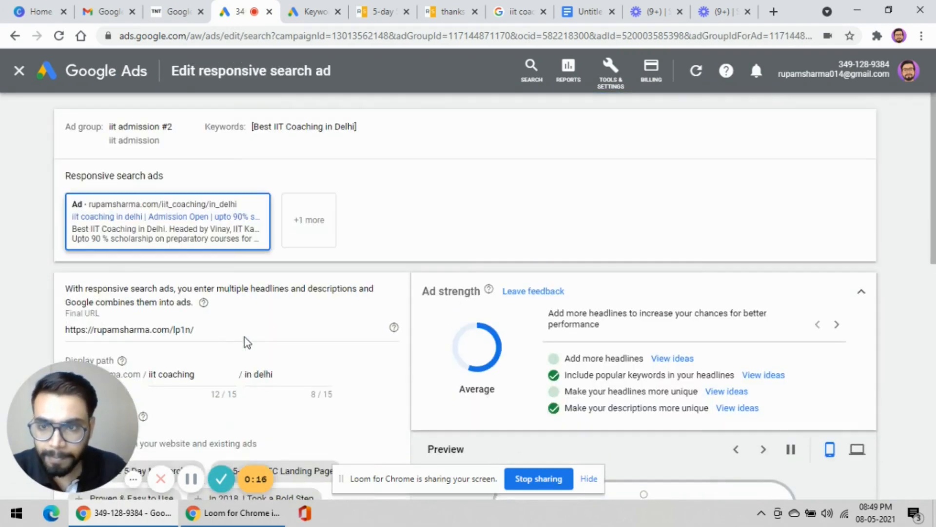
pyautogui.scroll(-1, 245, 338)
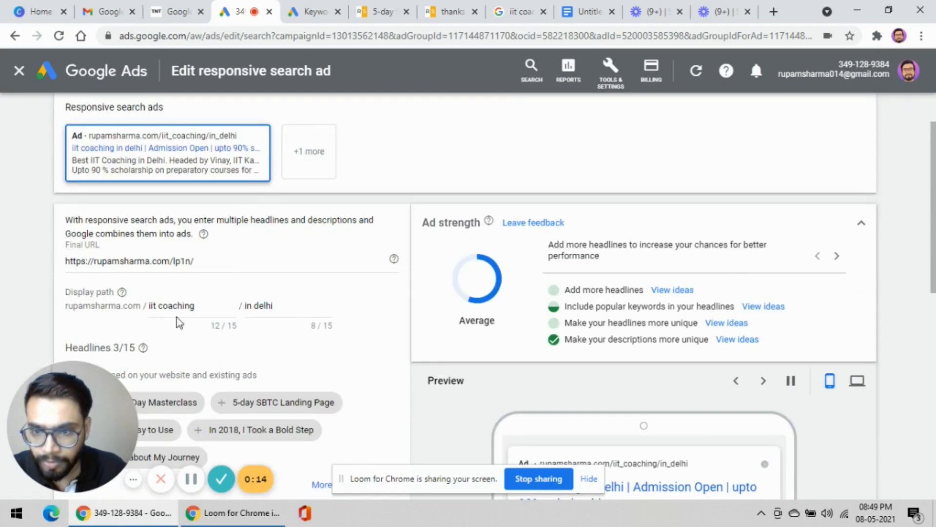
pyautogui.click(254, 306)
pyautogui.click(151, 307)
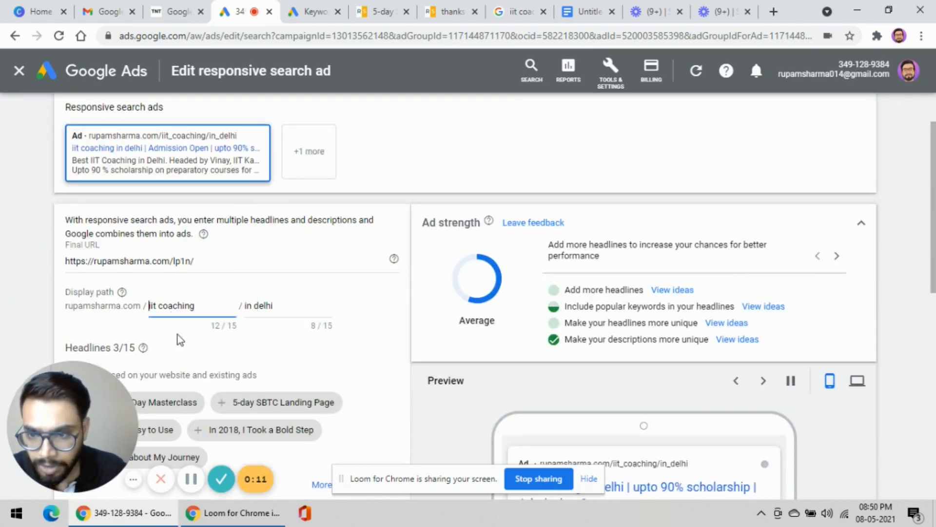
pyautogui.write('best')
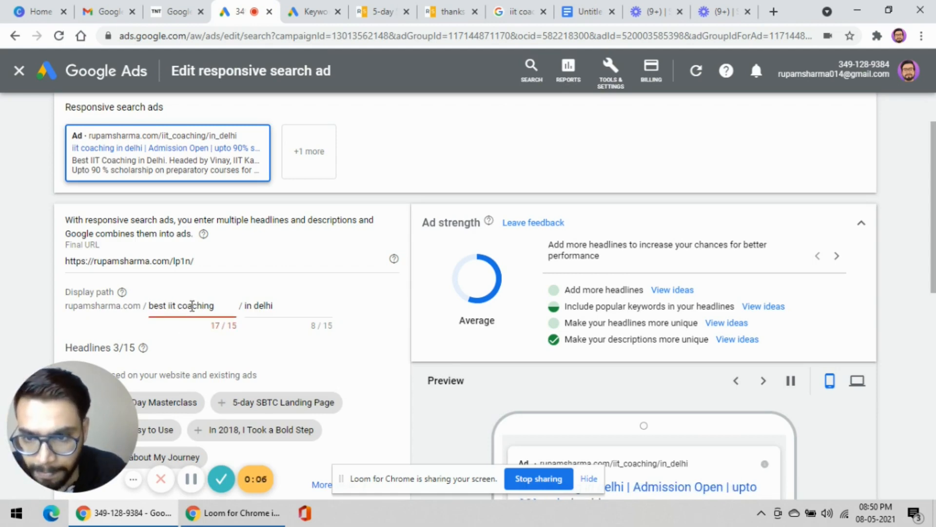
pyautogui.click(255, 304)
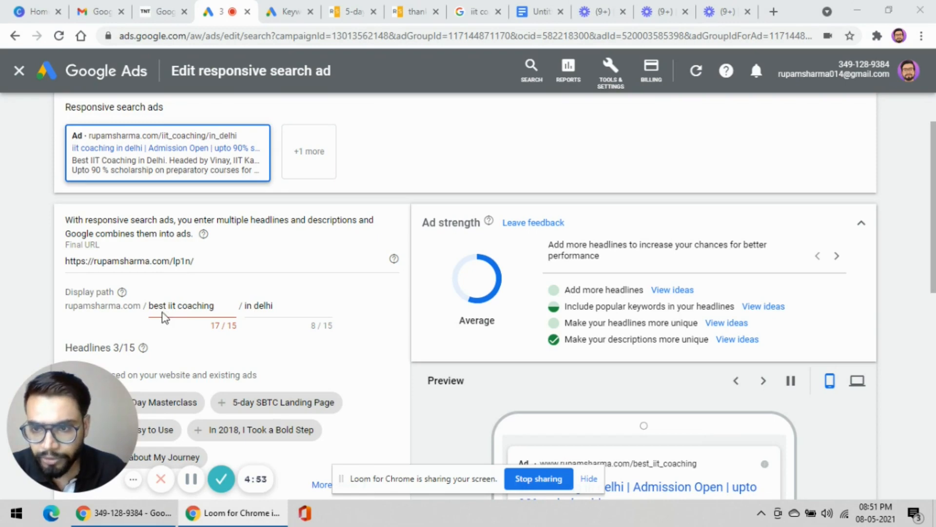
# Copy "coaching" from the first display path field into the second and remove "in", so that it reads "coaching delhi"
pyautogui.click(163, 312)
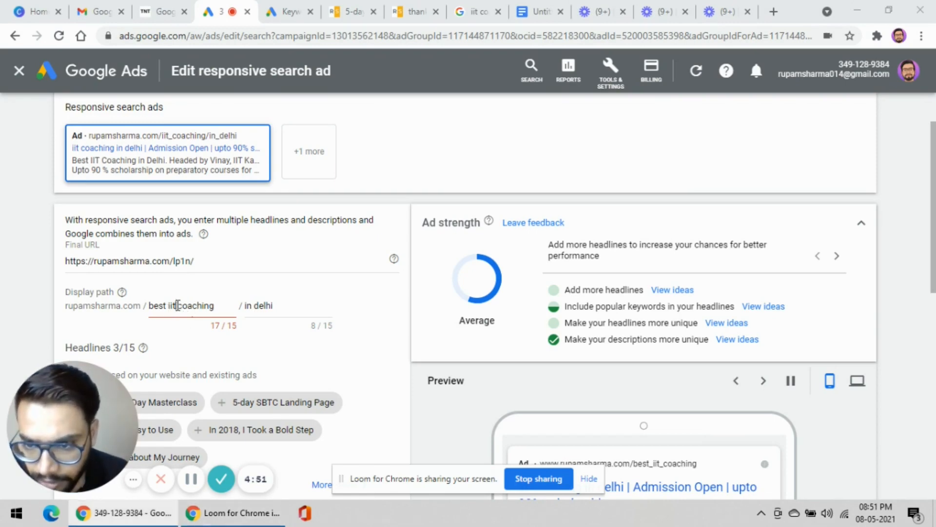
pyautogui.moveTo(176, 305); pyautogui.dragTo(217, 307)
pyautogui.rightClick(207, 307)
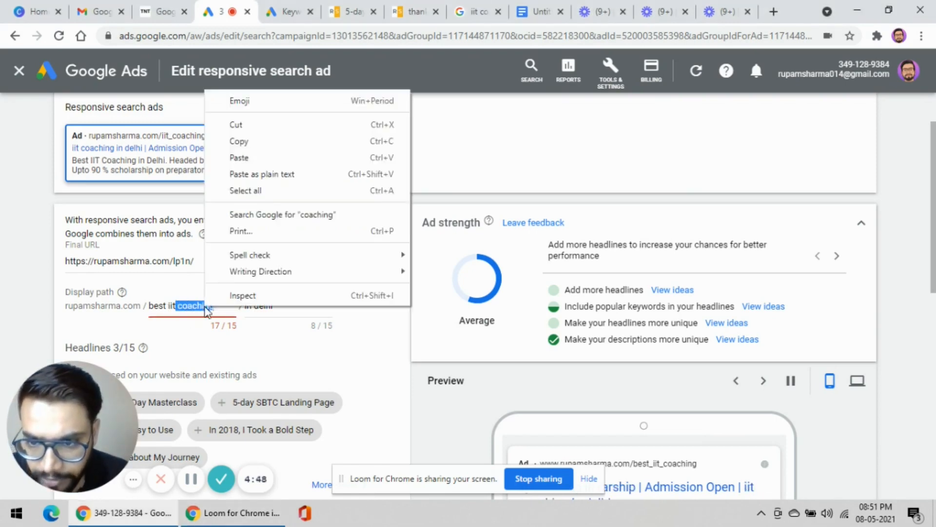
pyautogui.click(247, 143)
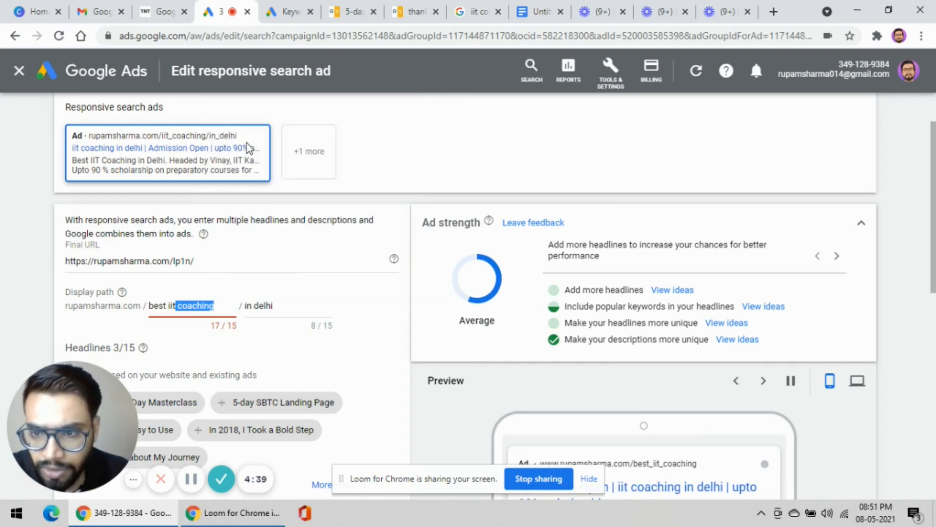
pyautogui.click(244, 305)
pyautogui.rightClick(244, 306)
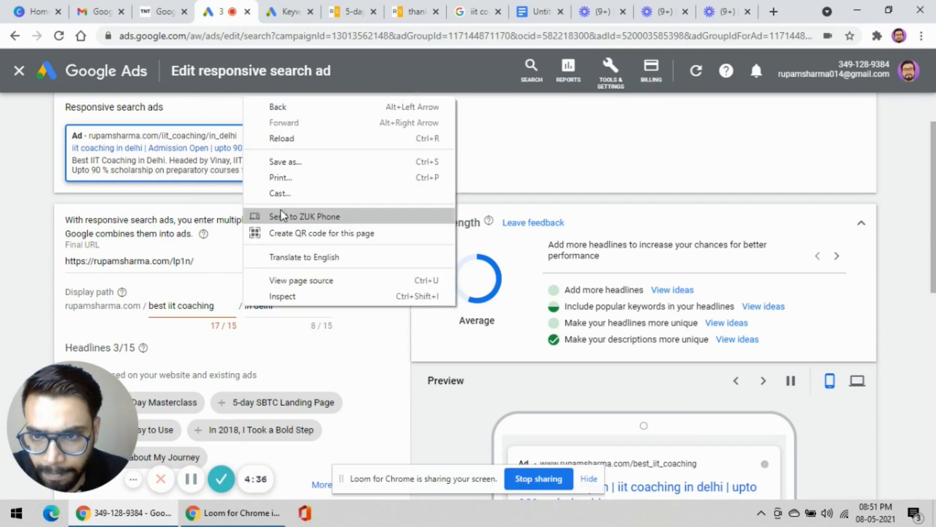
pyautogui.click(254, 310)
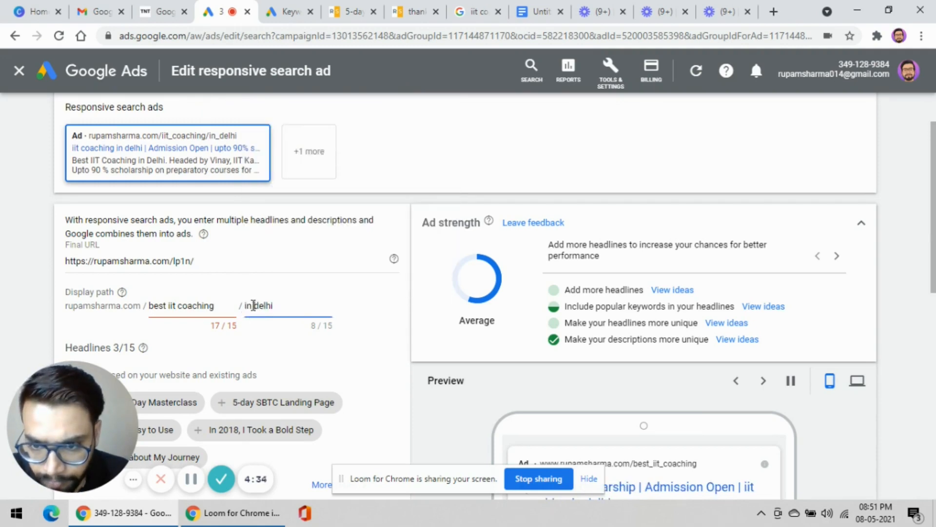
pyautogui.rightClick(252, 308)
pyautogui.click(285, 200)
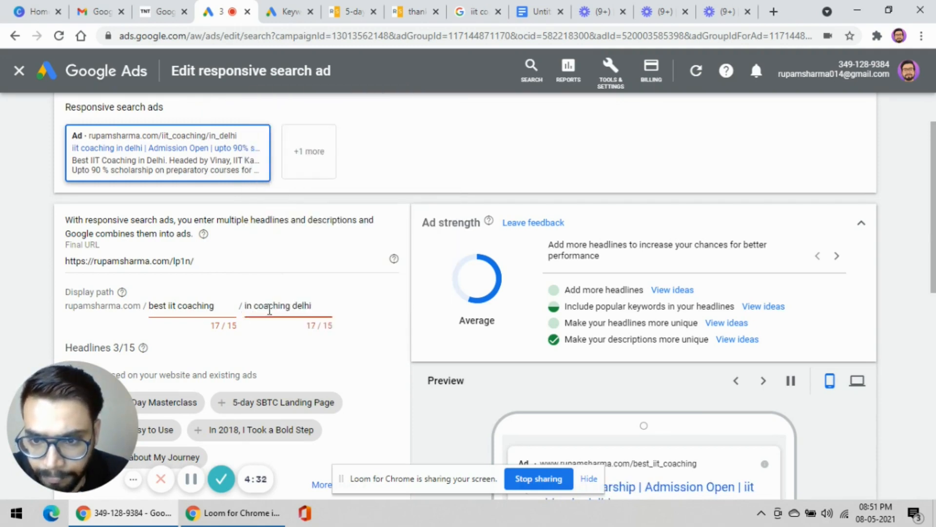
pyautogui.click(256, 306)
pyautogui.press('BackSpace')
pyautogui.press('BackSpace')
pyautogui.press('BackSpace')
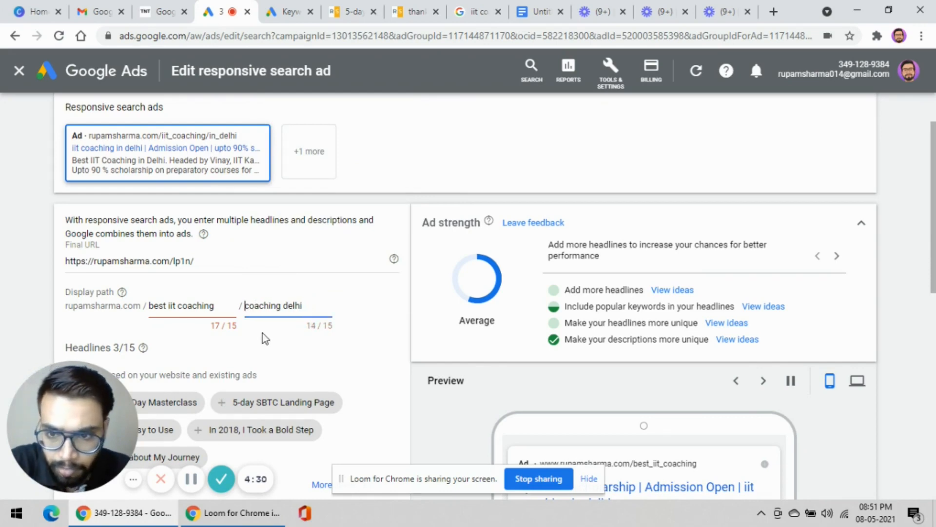
# Shorten the first display path field to "best iit"
pyautogui.click(225, 307)
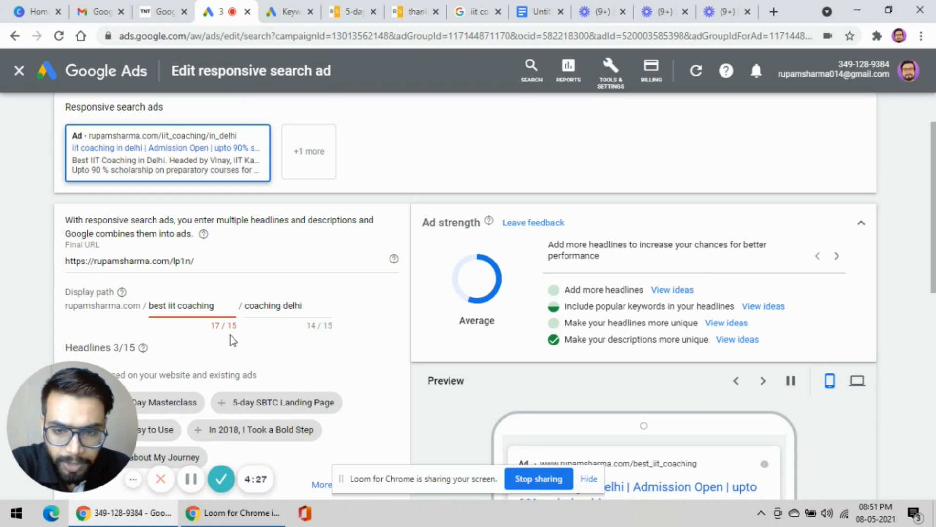
pyautogui.press('BackSpace')
pyautogui.press('BackSpace')
pyautogui.press('BackSpace')
pyautogui.press('BackSpace')
pyautogui.press('BackSpace')
pyautogui.press('BackSpace')
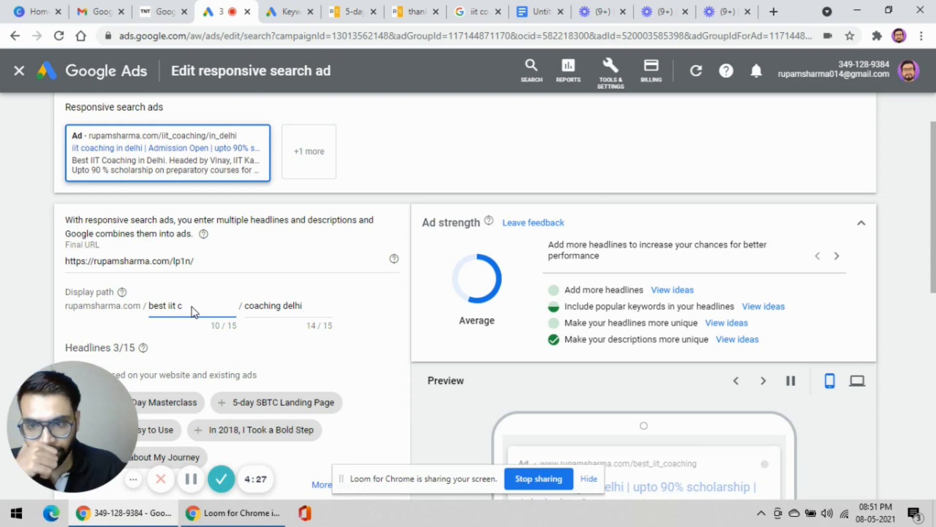
pyautogui.press('BackSpace')
pyautogui.press('BackSpace')
pyautogui.press('BackSpace')
pyautogui.press('BackSpace')
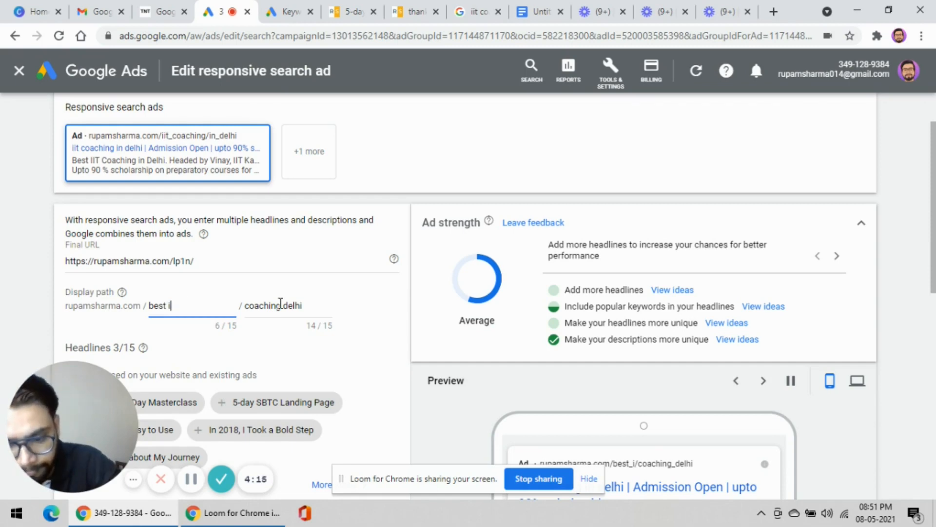
pyautogui.write('it')
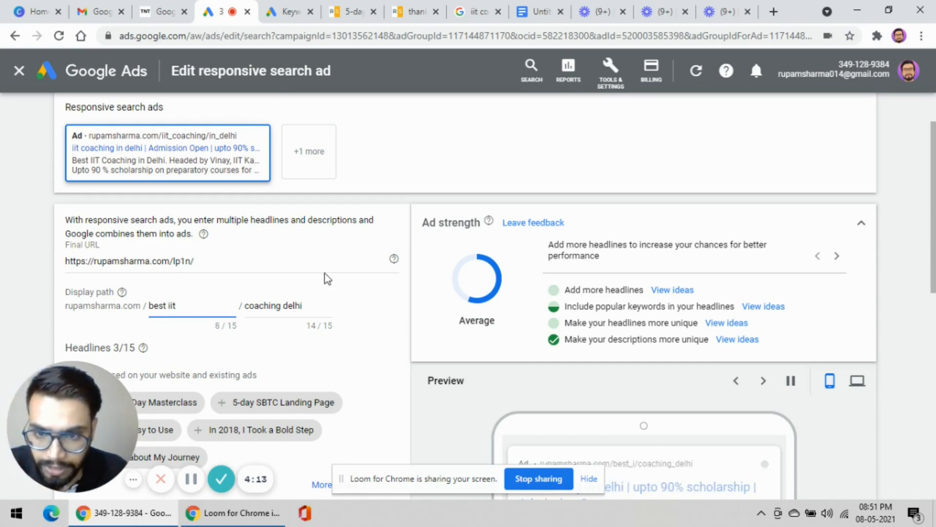
# Change the first headline to "best iit coaching in delhi" and save the ad without creating extensions
pyautogui.scroll(-4, 322, 278)
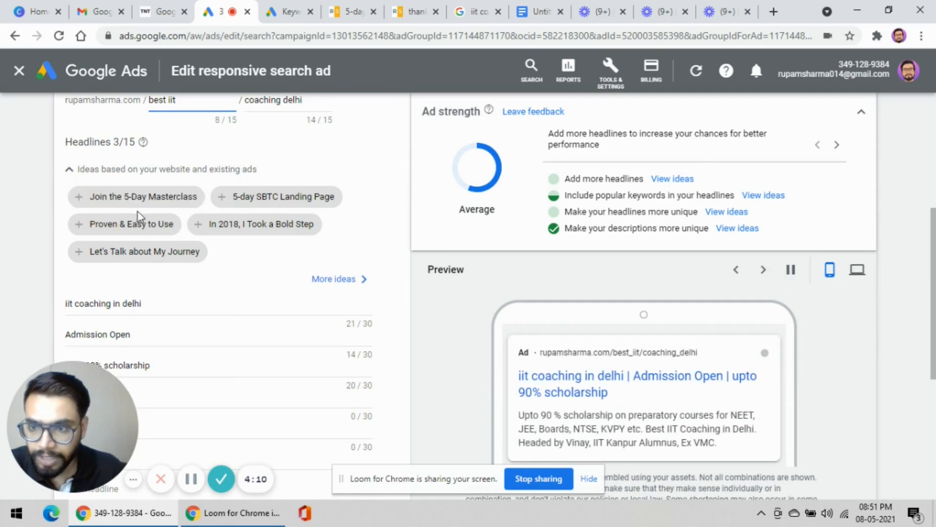
pyautogui.click(67, 303)
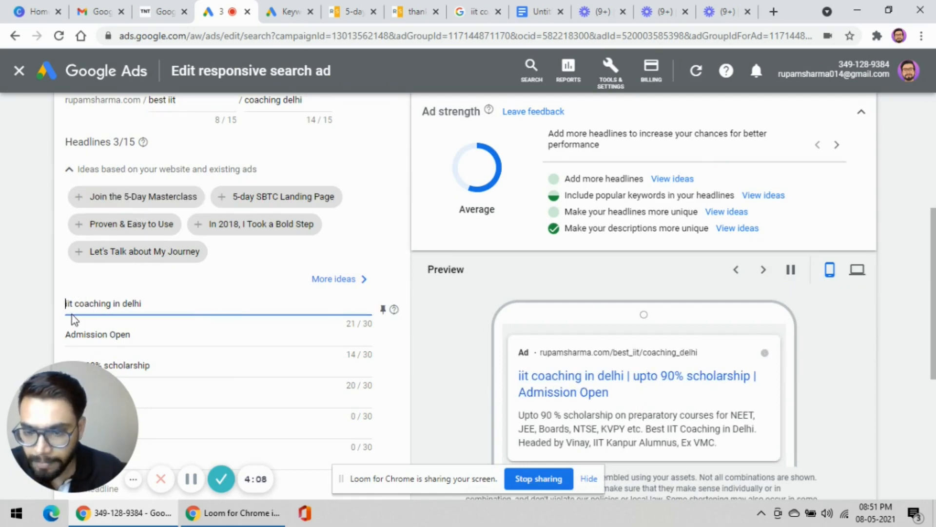
pyautogui.write('best')
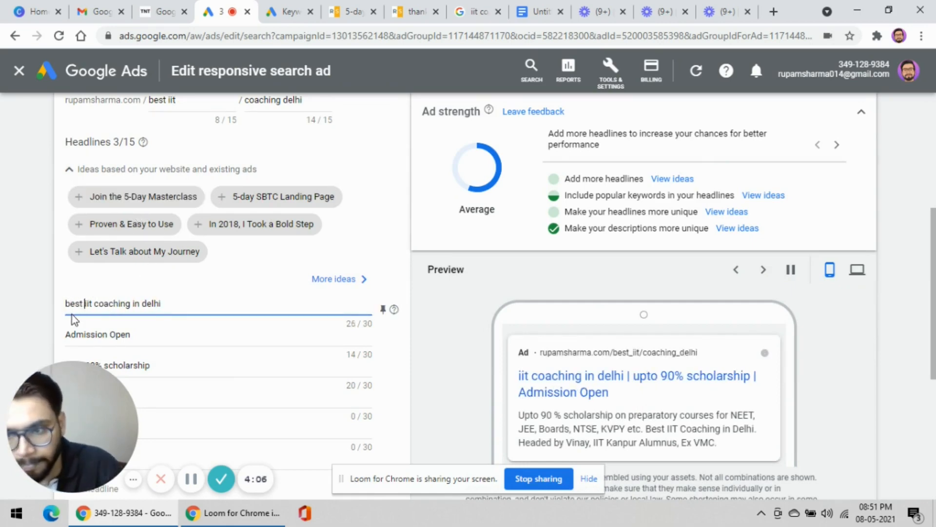
pyautogui.scroll(-1, 177, 279)
pyautogui.scroll(-4, 177, 279)
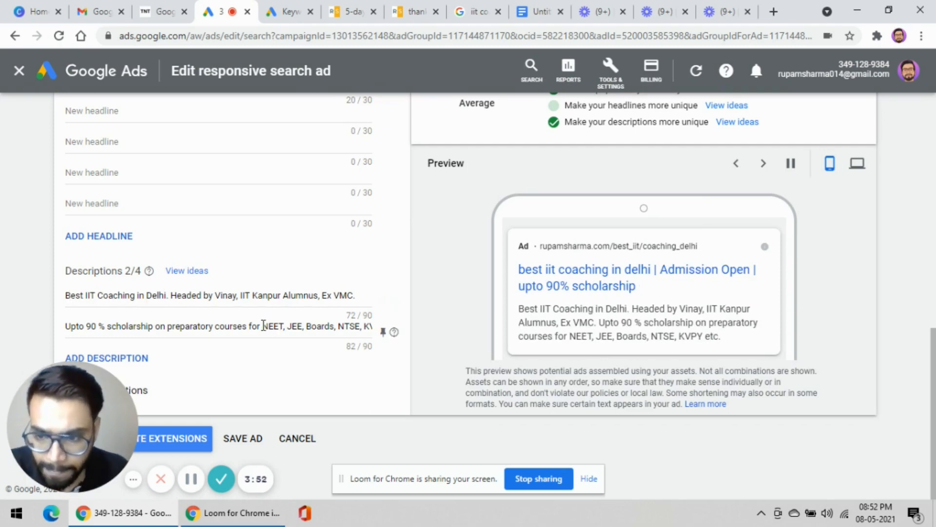
pyautogui.click(253, 440)
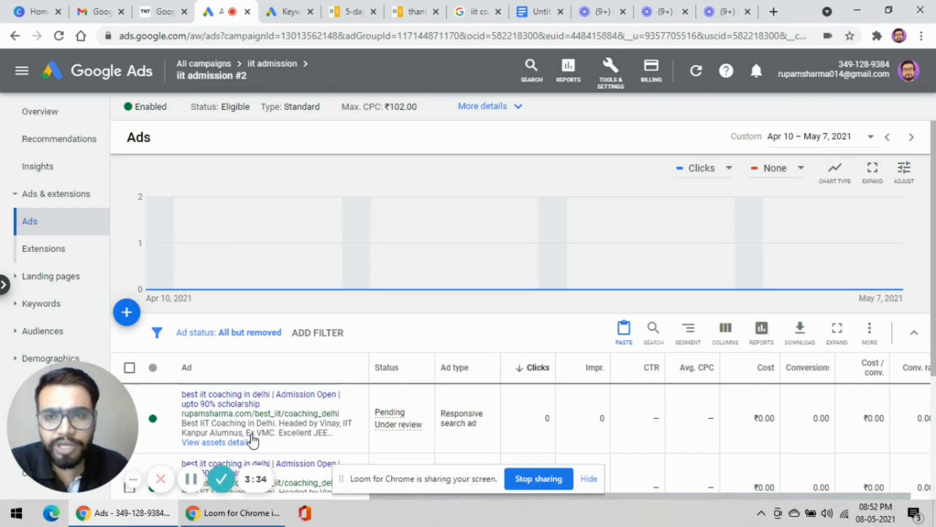
# Review the Keyword Planner ideas for "iit coaching in delhi" and the ad group's ads, and consult the Google Docs keyword list
pyautogui.click(286, 13)
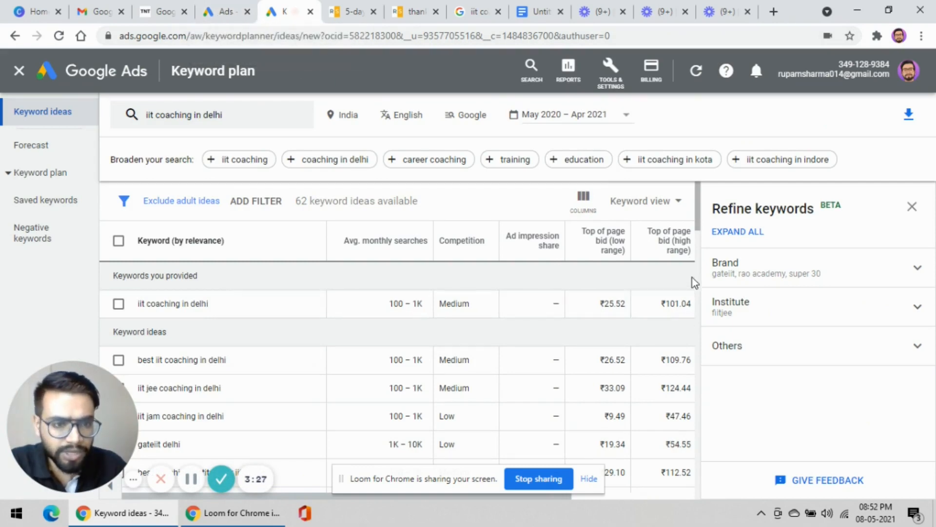
pyautogui.click(227, 11)
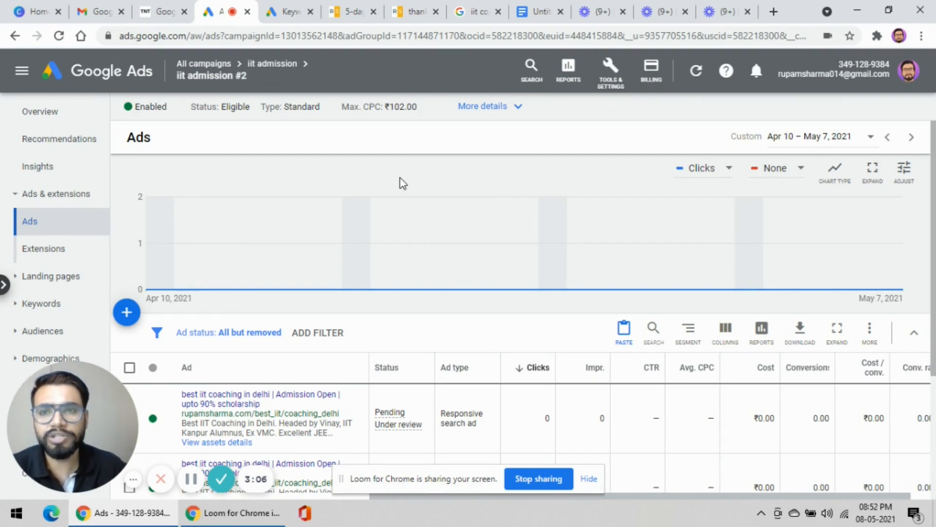
pyautogui.moveTo(372, 229)
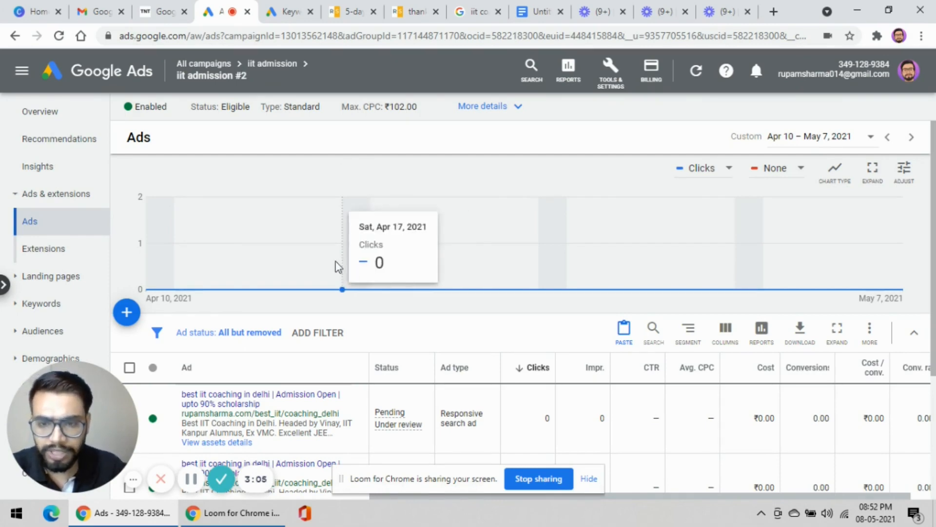
pyautogui.scroll(-1, 335, 265)
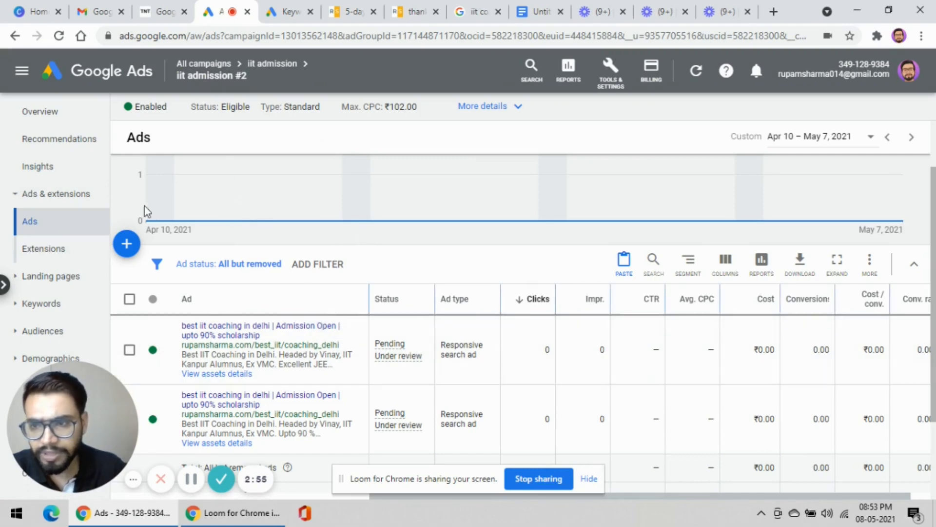
pyautogui.moveTo(276, 70)
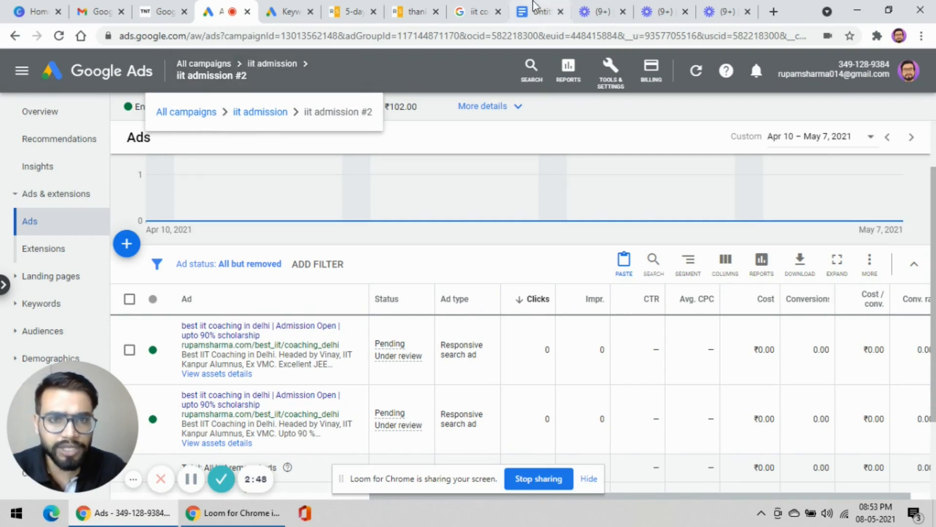
pyautogui.click(543, 13)
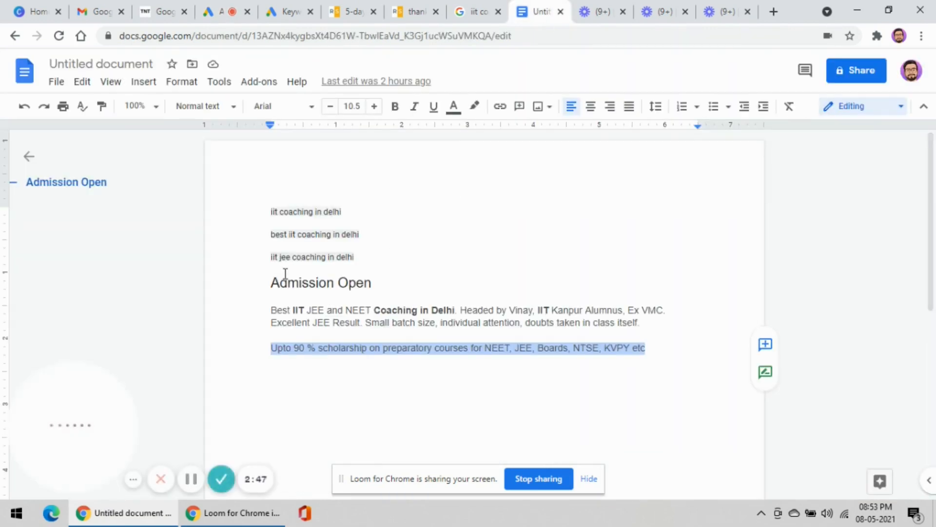
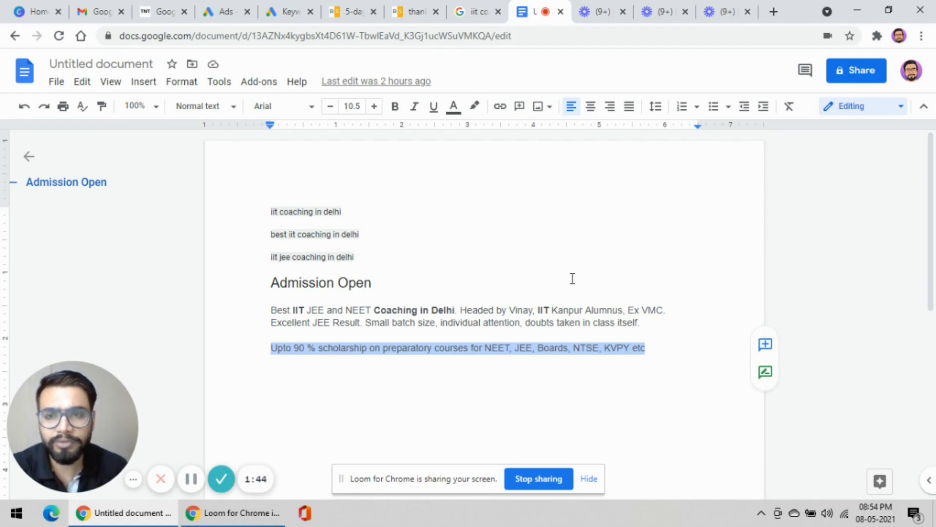
# Switch back to Google Ads, open the ad group's Extensions page, and go through its introductory guide and close it
pyautogui.click(228, 13)
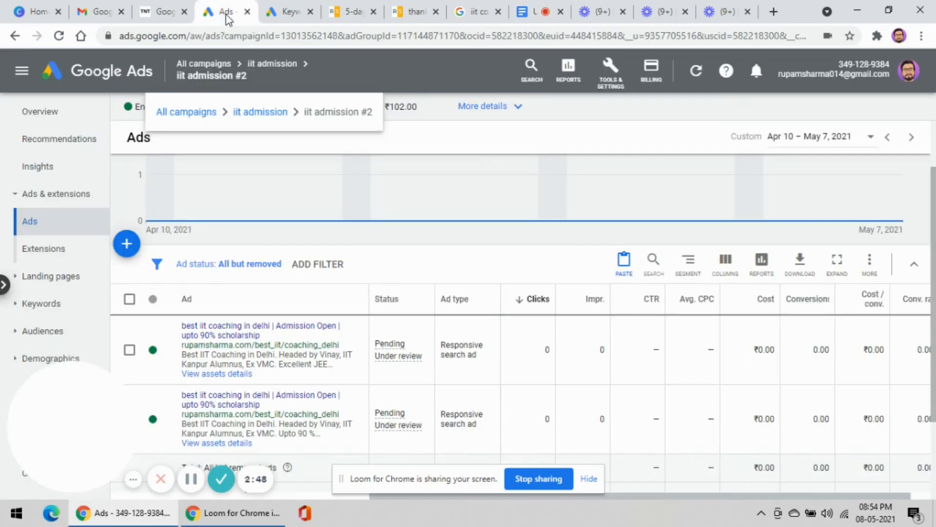
pyautogui.click(54, 251)
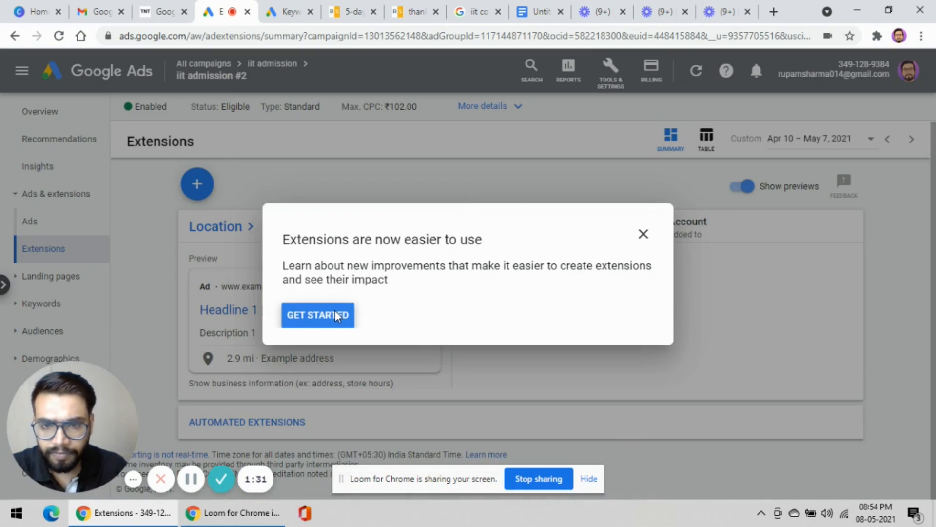
pyautogui.click(335, 315)
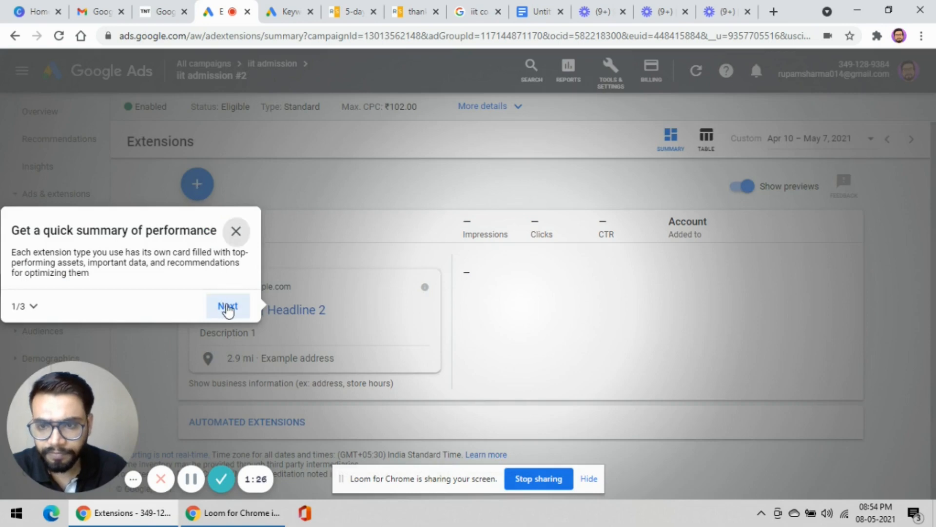
pyautogui.click(227, 307)
pyautogui.click(494, 290)
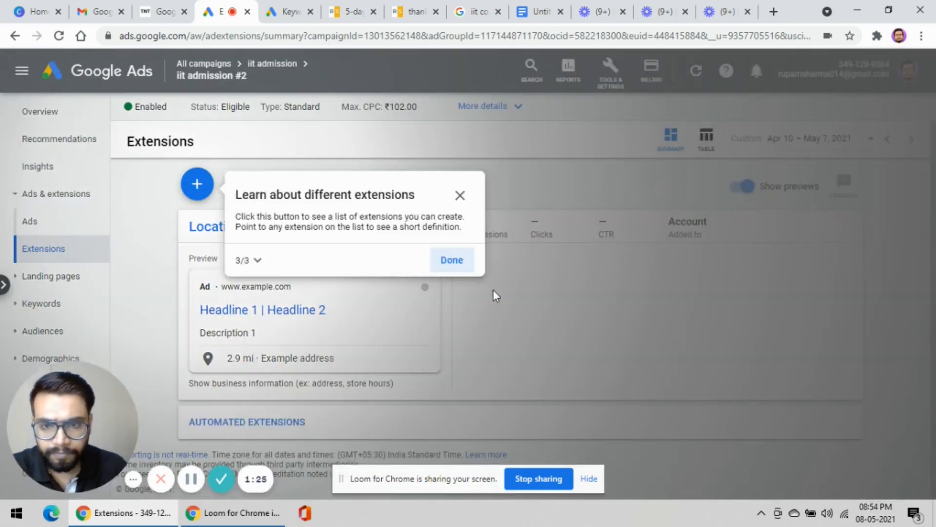
pyautogui.click(453, 260)
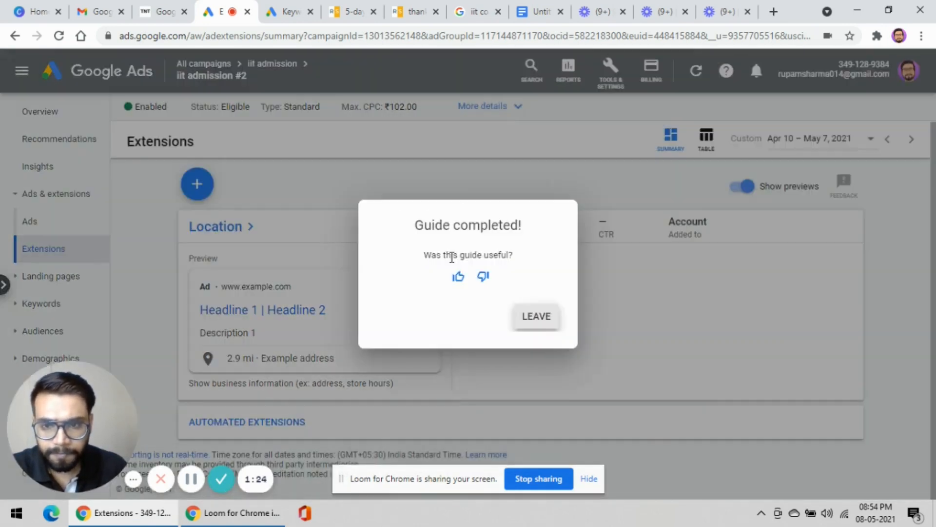
pyautogui.click(530, 317)
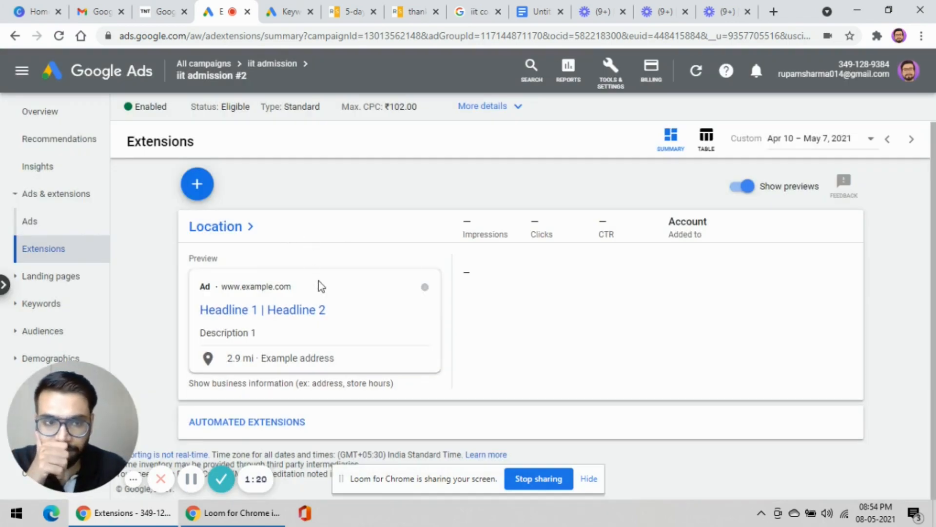
# Create a new callout extension for the iit admission #2 ad group, entering "addc" and "ssdd" as the first two callout texts
pyautogui.click(196, 186)
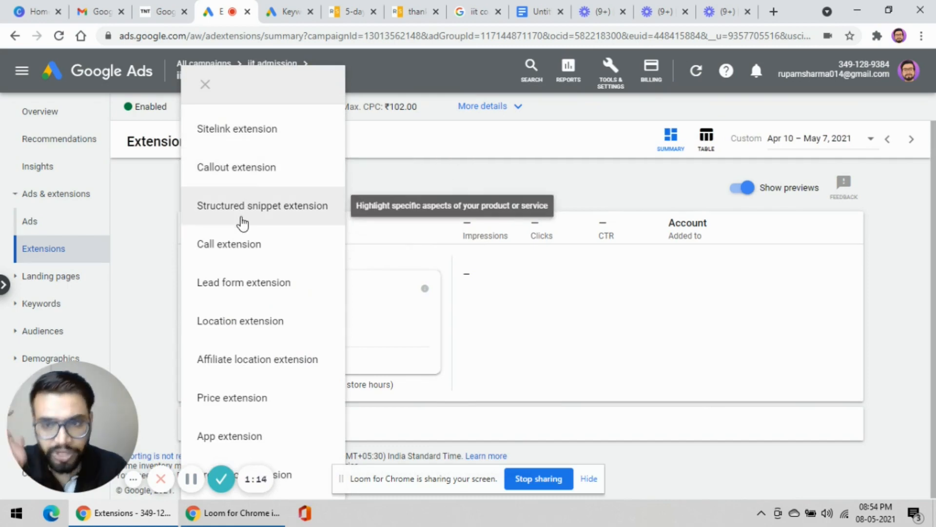
pyautogui.click(238, 168)
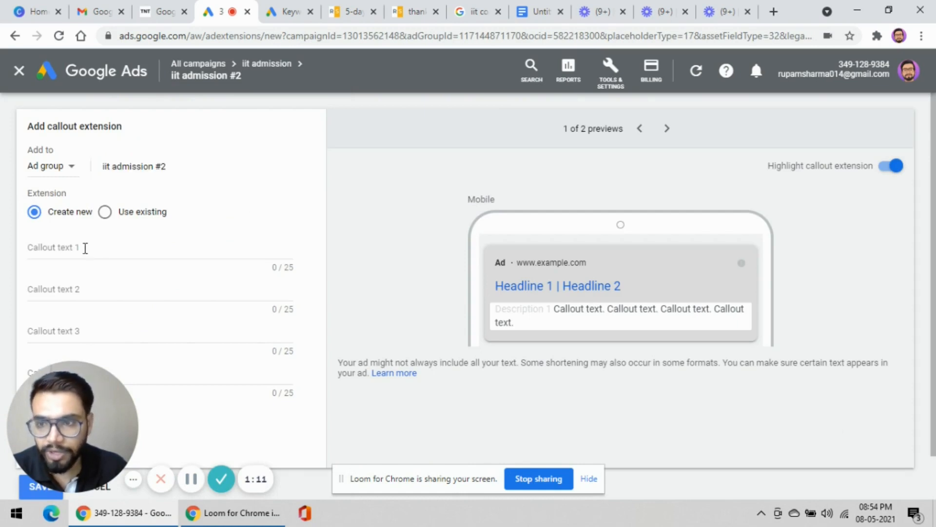
pyautogui.click(85, 248)
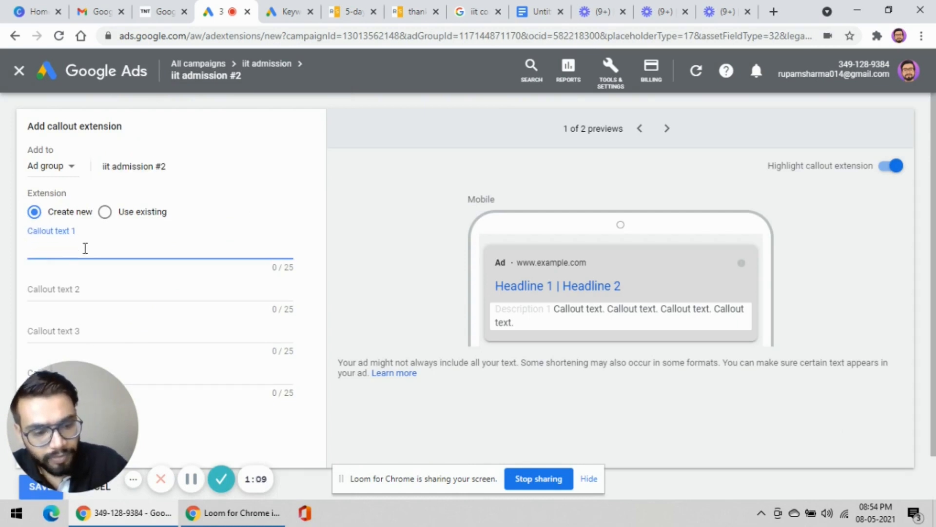
pyautogui.write('90')
pyautogui.press('BackSpace')
pyautogui.press('BackSpace')
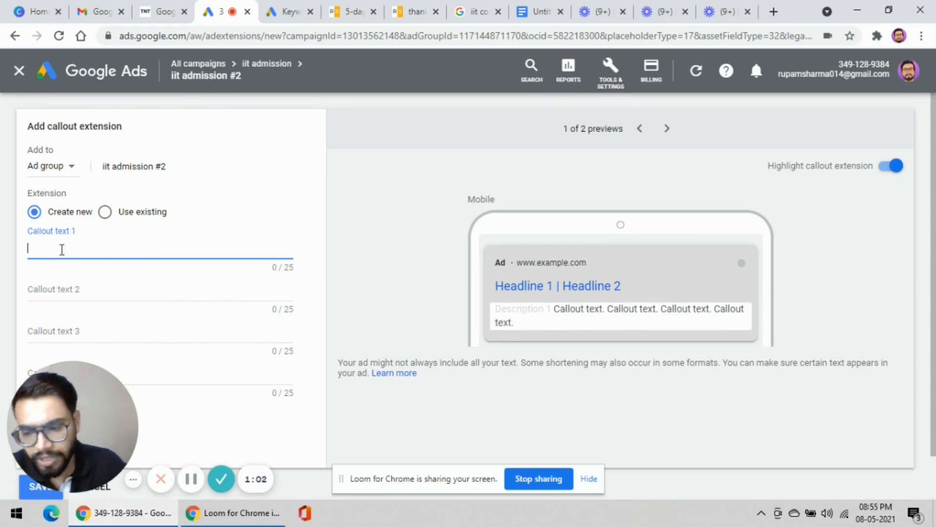
pyautogui.write('addc')
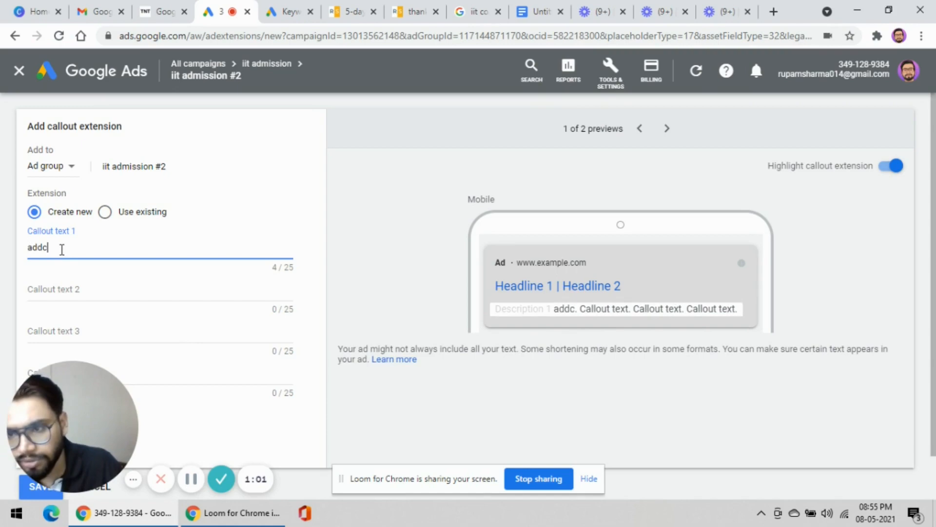
pyautogui.click(66, 289)
pyautogui.write('ssdd')
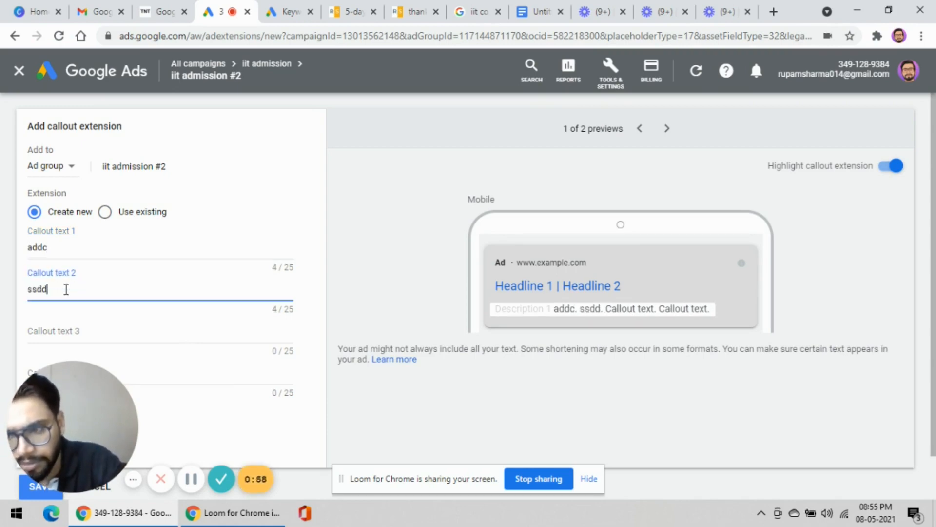
# Enter "hhh" and "bbbbb" as the third and fourth callout texts and save the callout extension
pyautogui.scroll(-1, 67, 287)
pyautogui.click(69, 285)
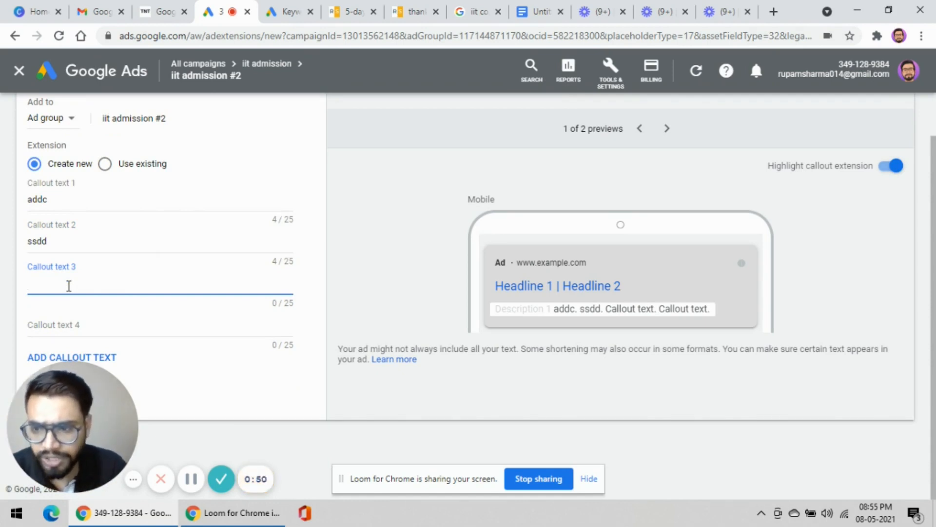
pyautogui.write('hhh')
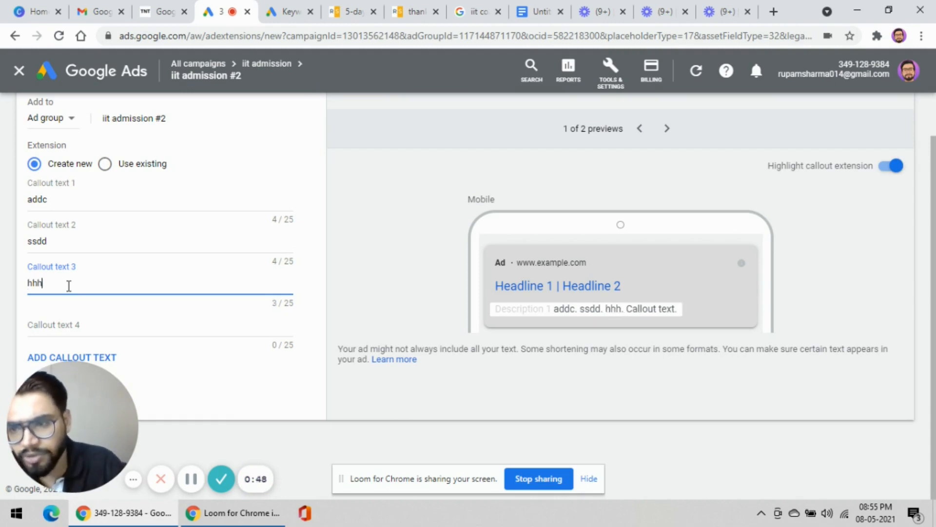
pyautogui.click(69, 324)
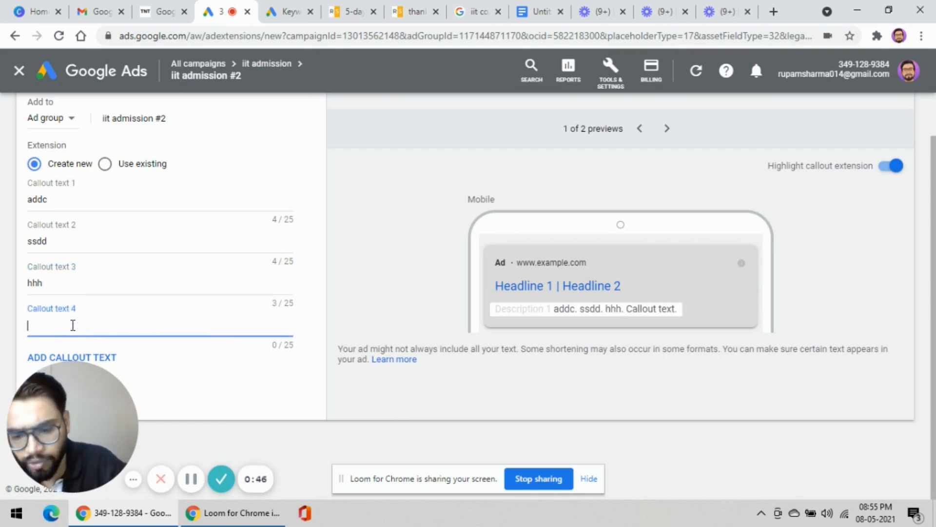
pyautogui.write('bbbbb')
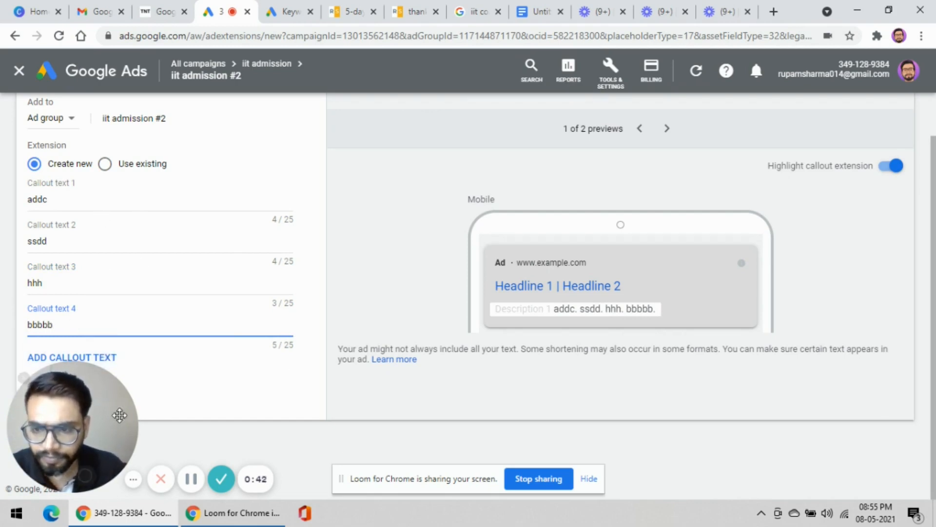
pyautogui.moveTo(74, 427); pyautogui.dragTo(278, 430)
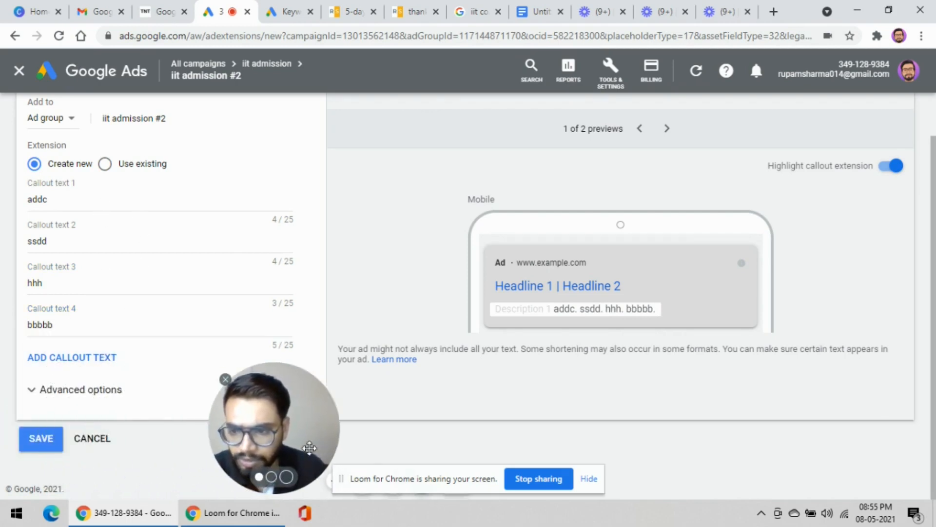
pyautogui.click(36, 443)
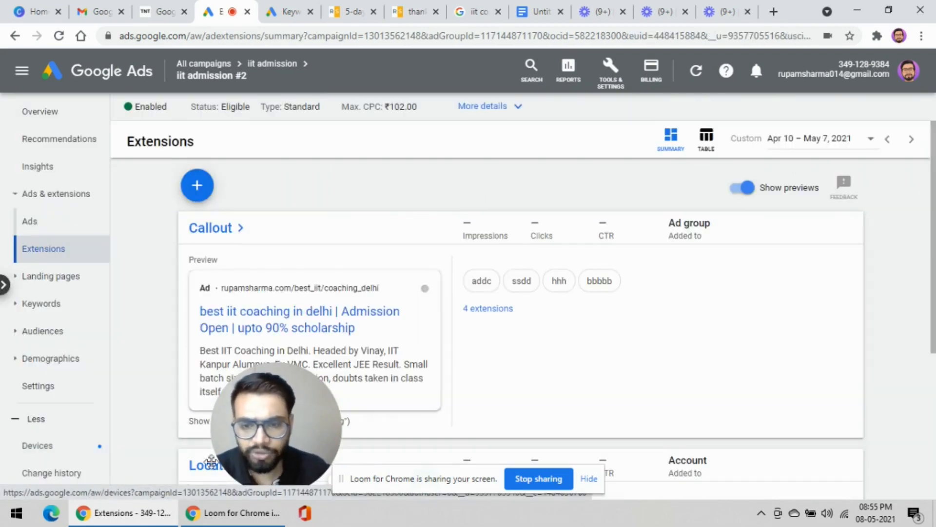
pyautogui.moveTo(211, 460); pyautogui.dragTo(35, 444)
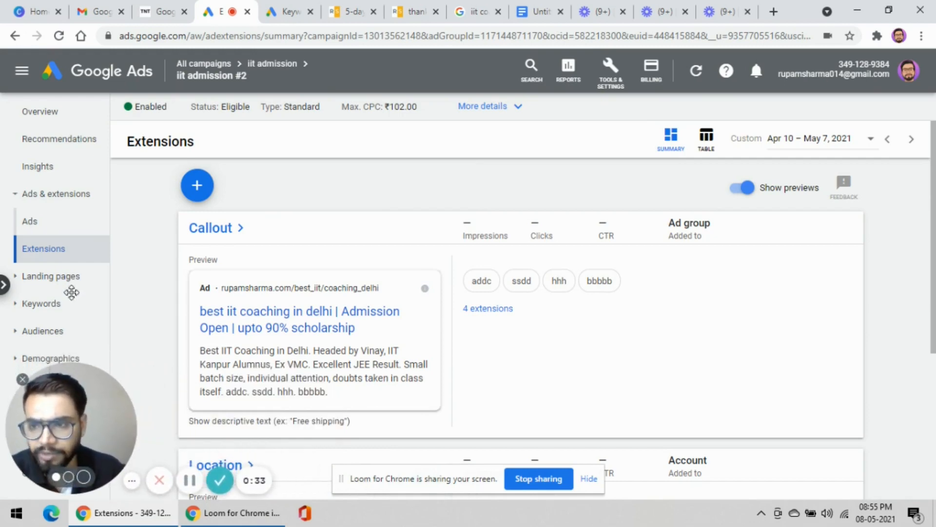
# Open the form for a new sitelink extension in the ad group and look over its fields
pyautogui.click(196, 185)
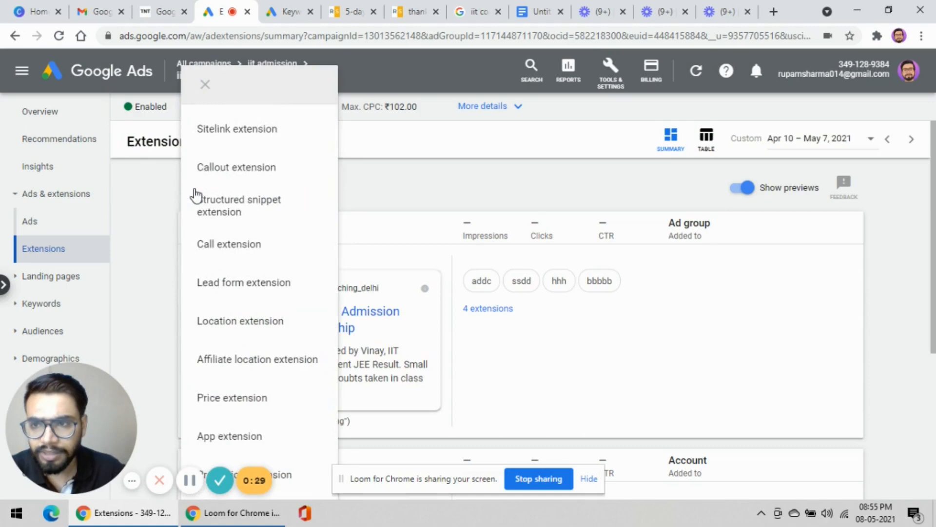
pyautogui.click(227, 134)
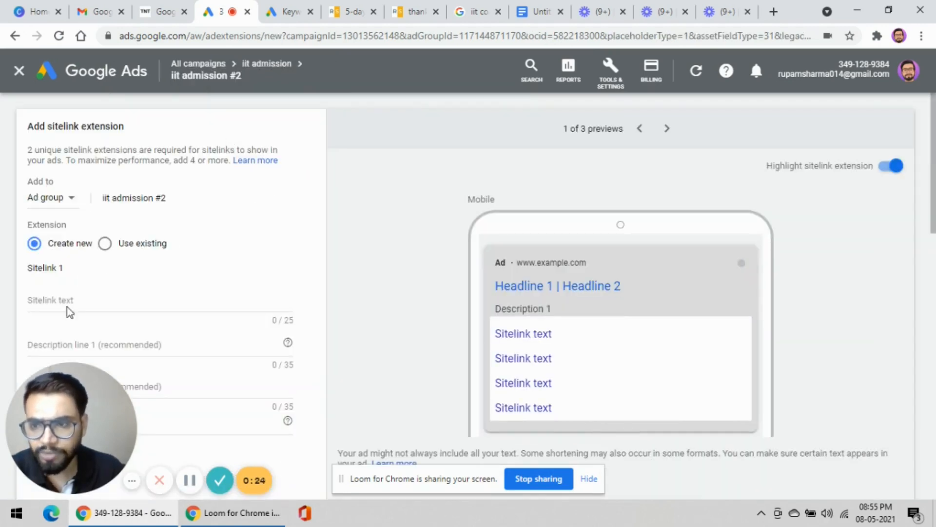
pyautogui.moveTo(98, 422); pyautogui.dragTo(802, 322)
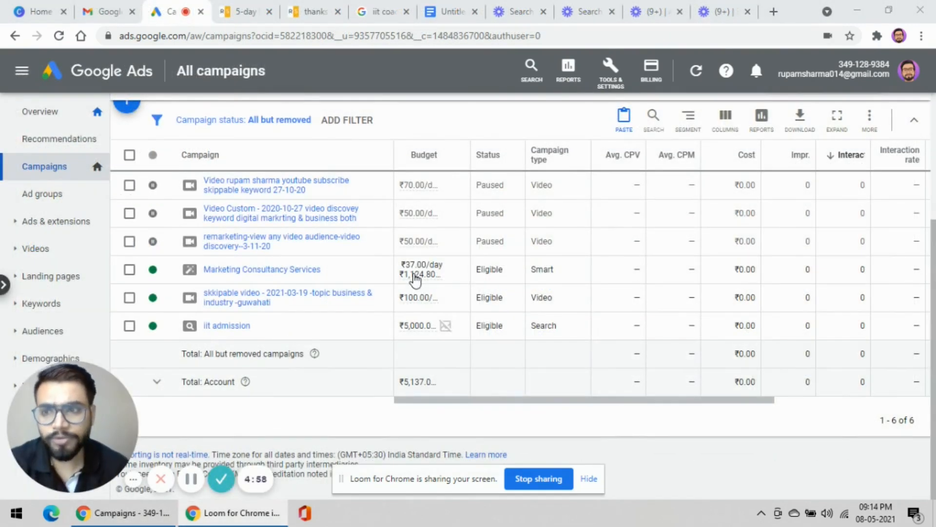
# Open the iit admission campaign, review its search keywords, and go to its Negative Keywords page
pyautogui.click(218, 330)
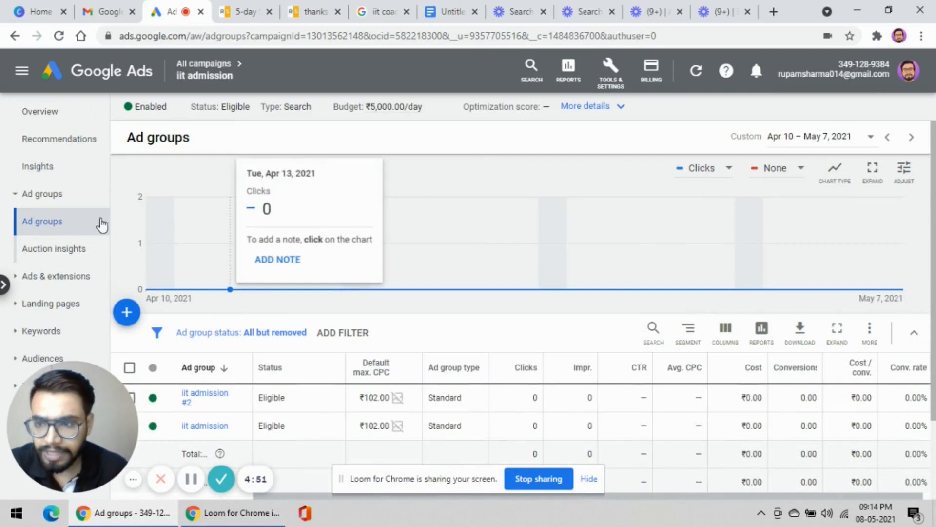
pyautogui.click(57, 332)
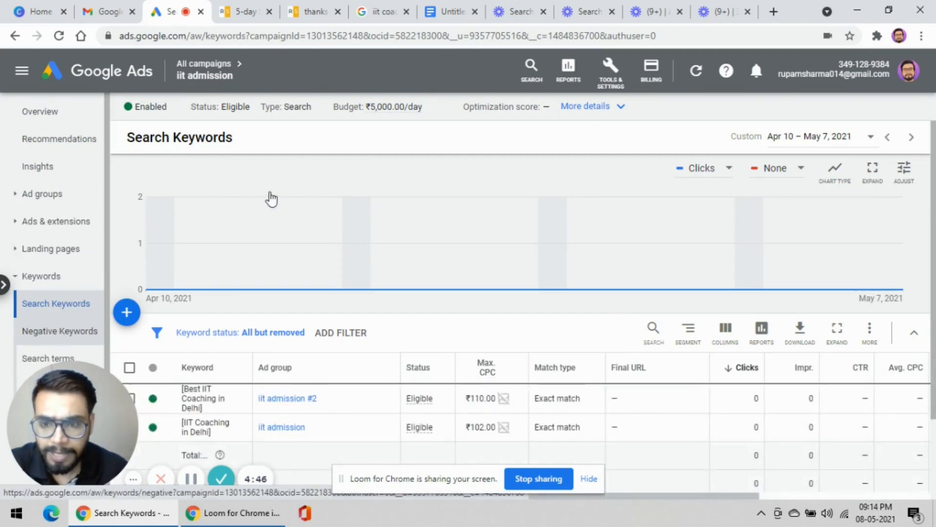
pyautogui.scroll(-2, 189, 180)
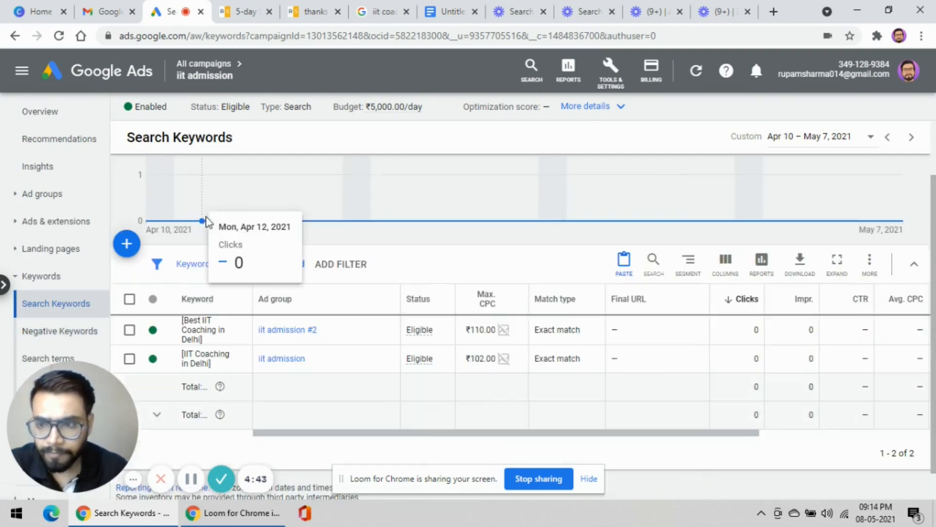
pyautogui.click(77, 333)
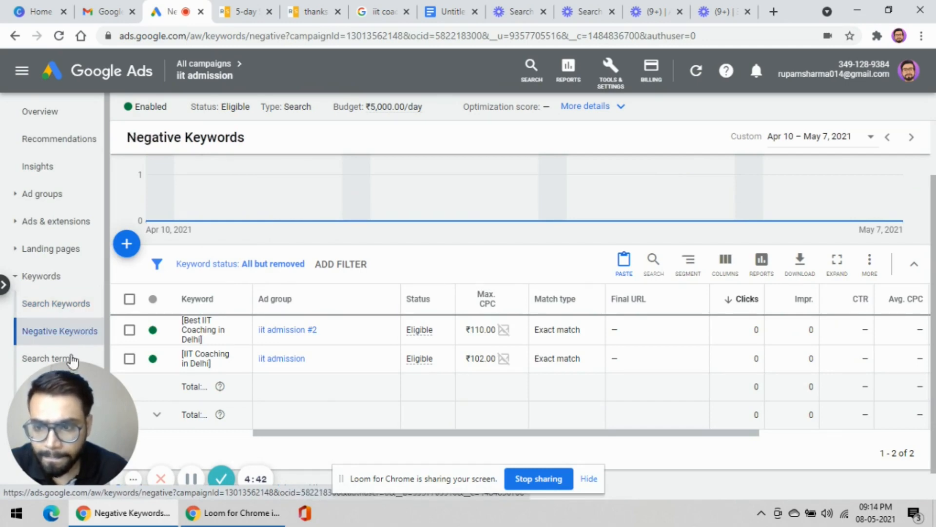
pyautogui.moveTo(78, 418); pyautogui.dragTo(769, 322)
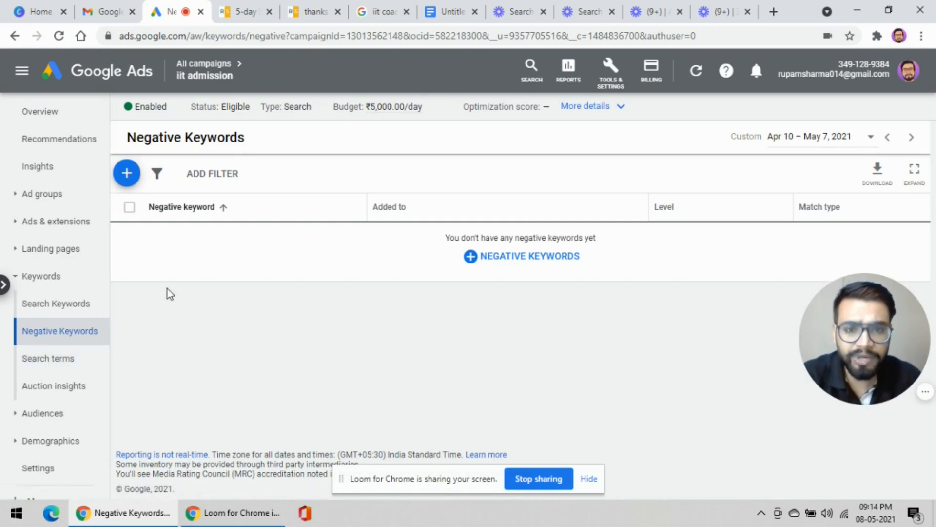
# Start adding campaign-level negative keywords and enter "cheap" and "worst" on separate lines
pyautogui.click(471, 256)
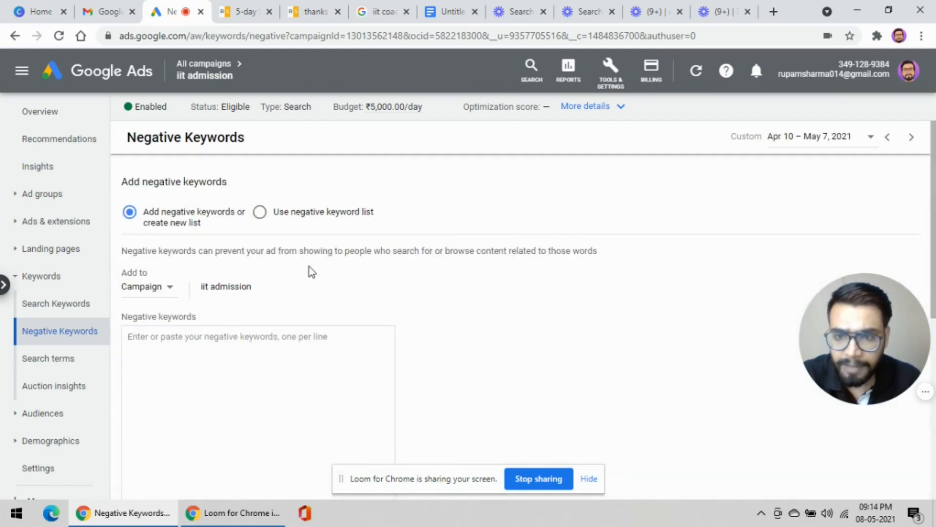
pyautogui.scroll(-1, 241, 254)
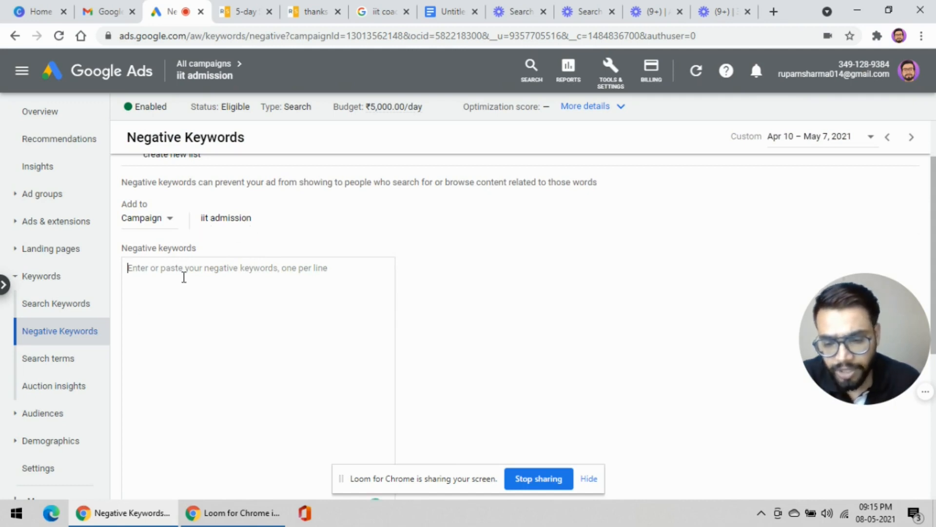
pyautogui.write('c')
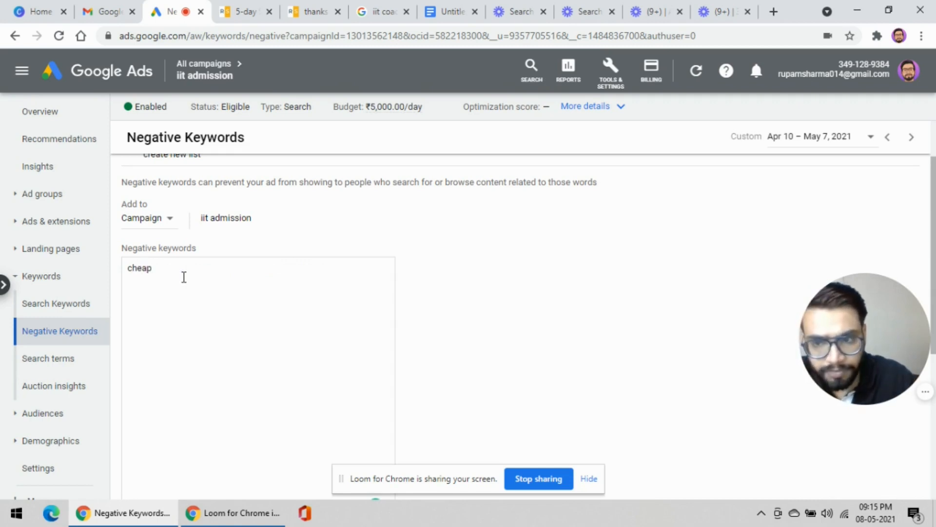
pyautogui.write('heap')
pyautogui.press('Return')
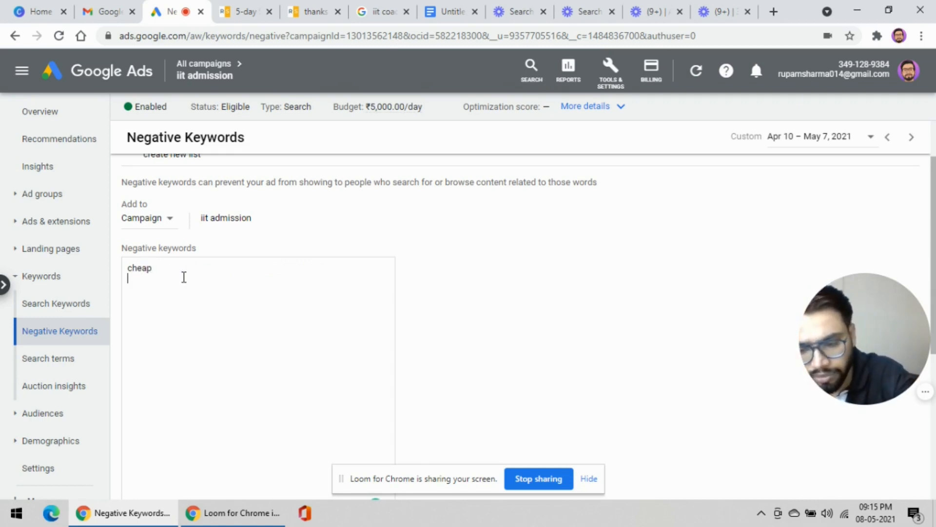
pyautogui.write('w')
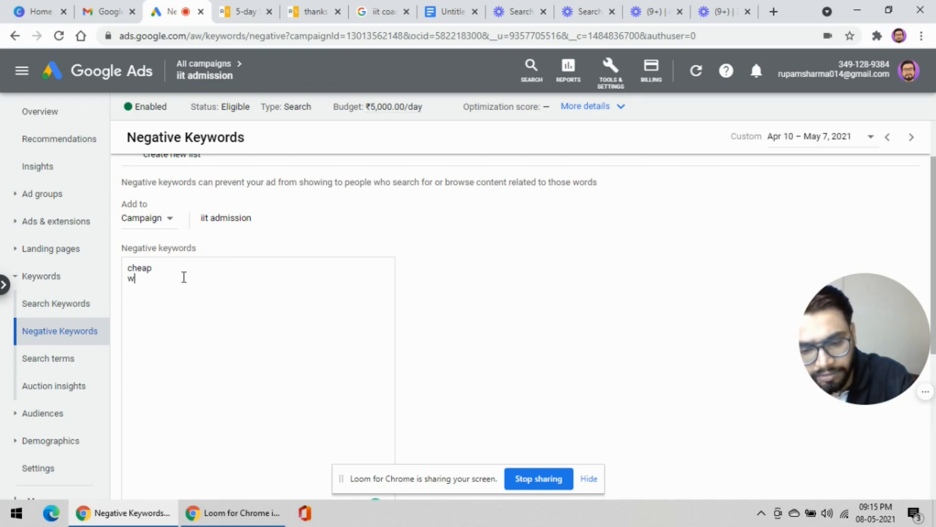
pyautogui.write('orst')
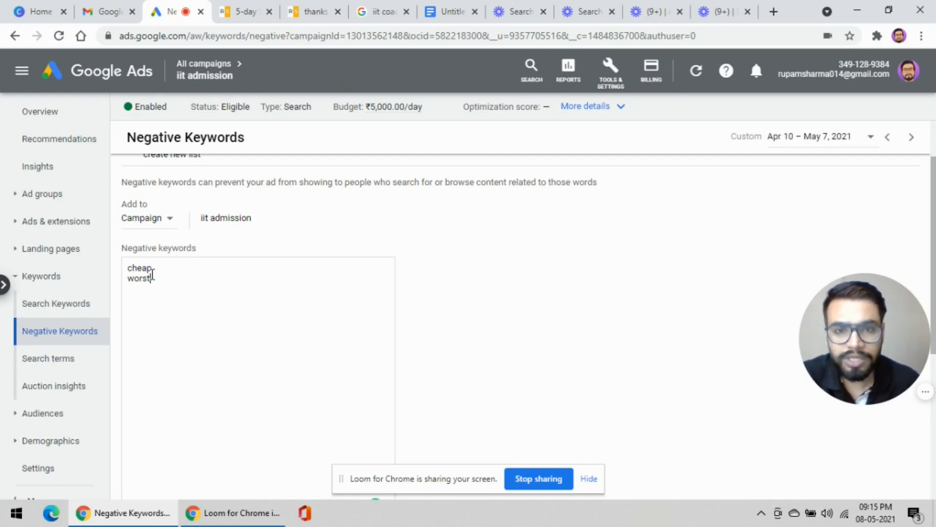
# Save the two negative keywords to the iit admission campaign without storing them in a keyword list
pyautogui.moveTo(869, 326); pyautogui.dragTo(122, 393)
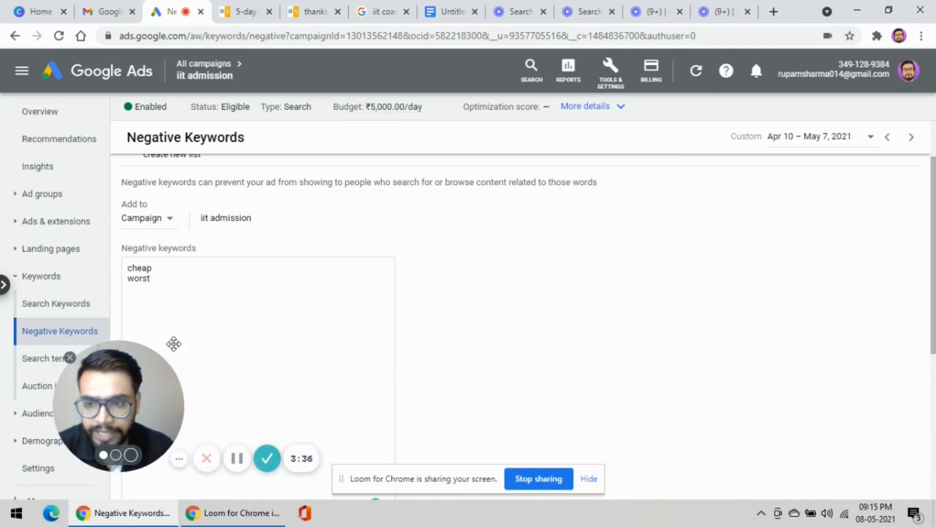
pyautogui.moveTo(195, 366); pyautogui.dragTo(666, 292)
pyautogui.scroll(-3, 238, 370)
pyautogui.scroll(2, 292, 367)
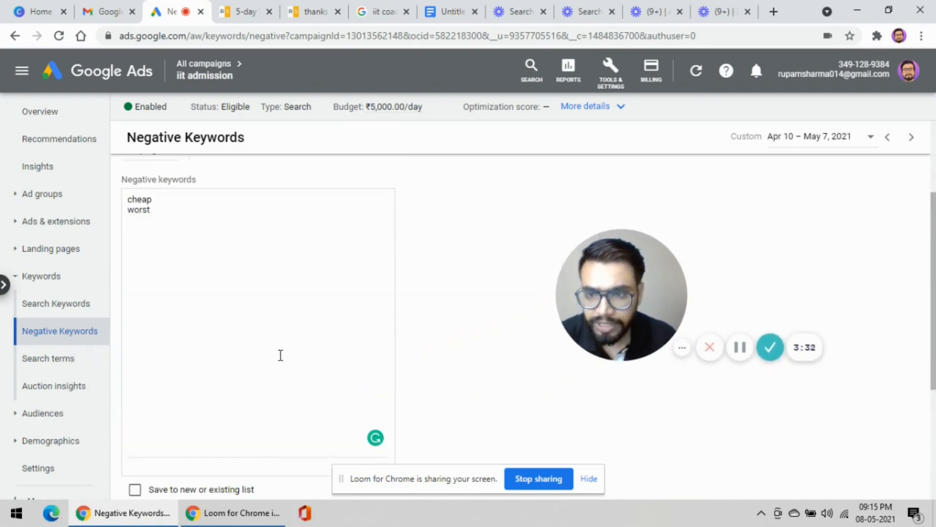
pyautogui.scroll(-2, 253, 308)
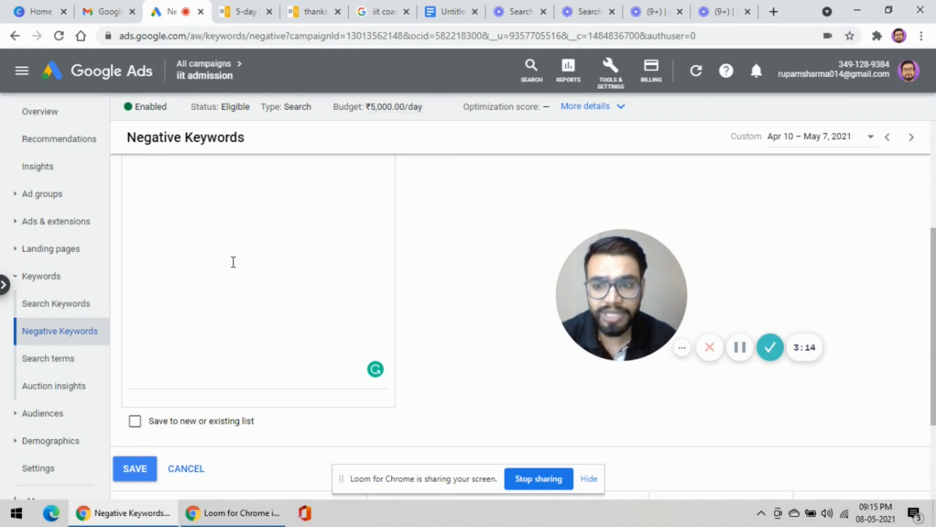
pyautogui.click(147, 470)
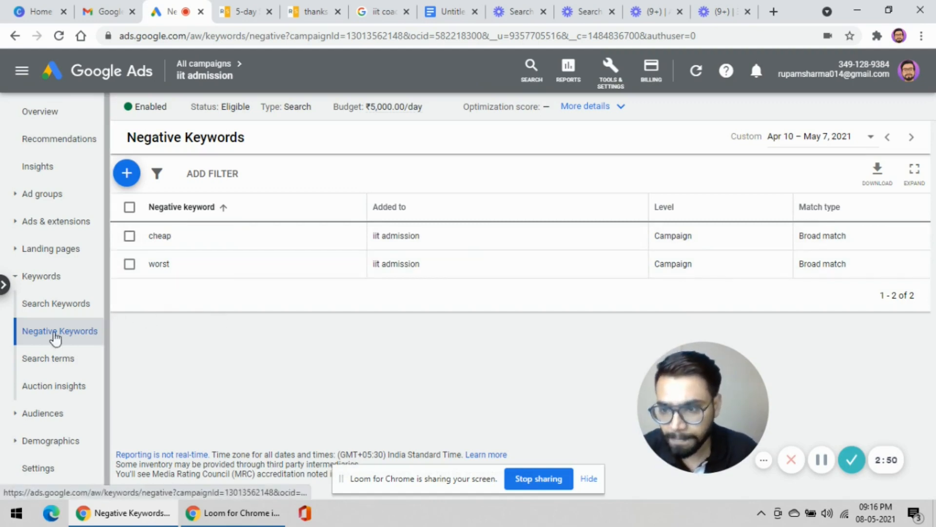
pyautogui.scroll(-1, 55, 337)
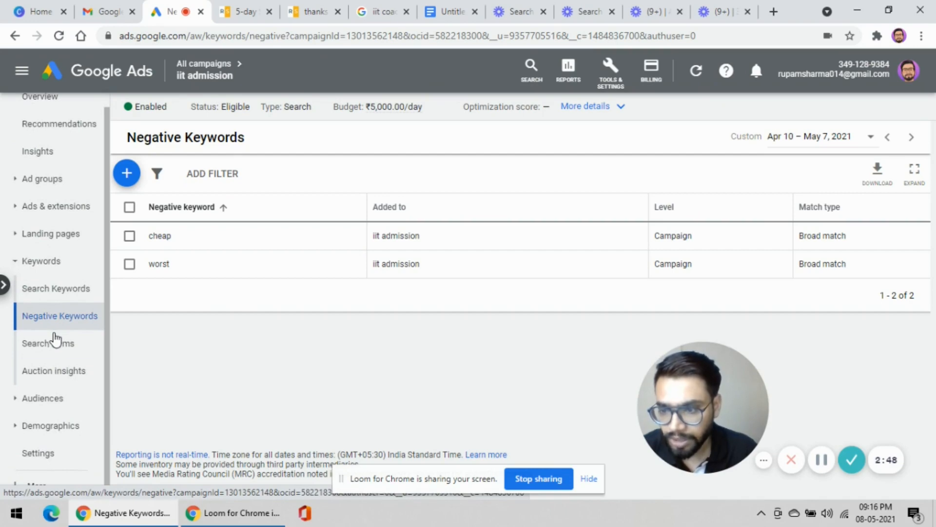
pyautogui.scroll(1, 57, 344)
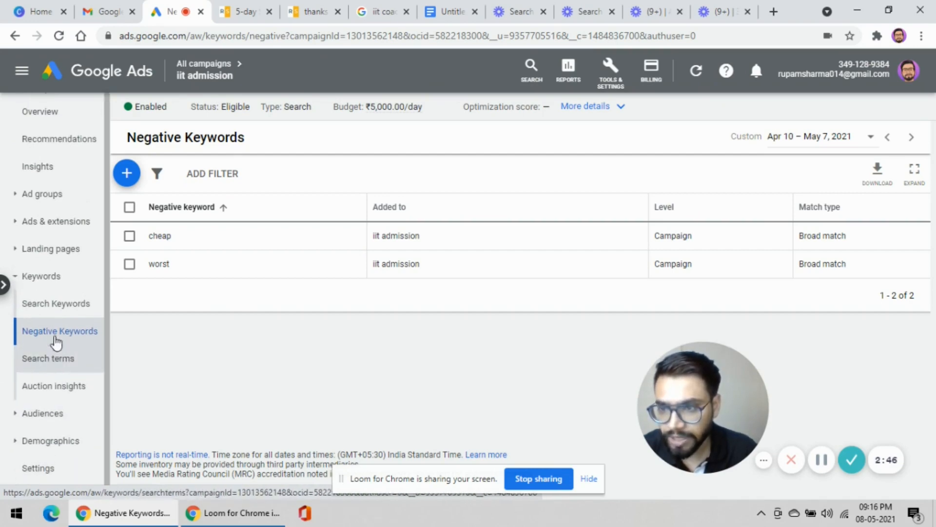
pyautogui.scroll(-1, 55, 341)
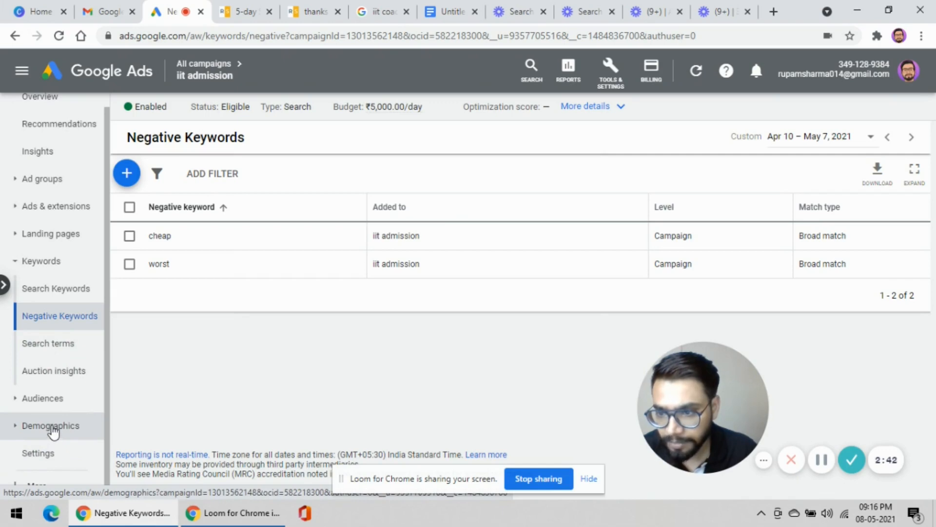
pyautogui.scroll(1, 77, 347)
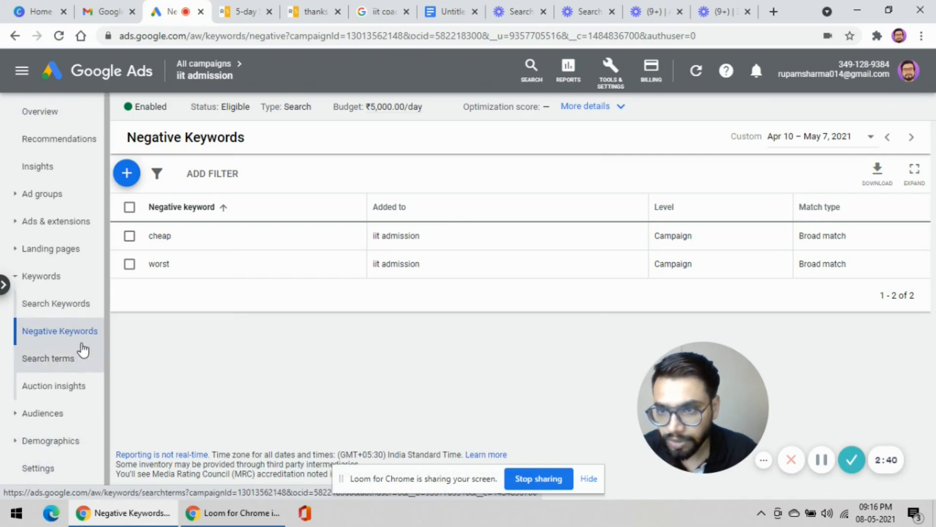
# In the campaign's gender demographics, increase the bid adjustment for Male in the iit admission #2 ad group by 20%
pyautogui.scroll(-1, 85, 349)
pyautogui.click(52, 427)
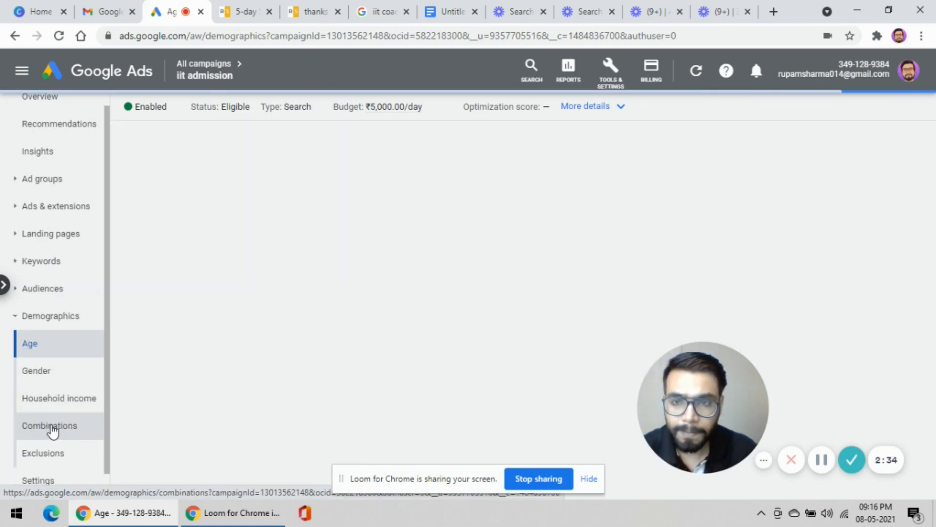
pyautogui.click(45, 377)
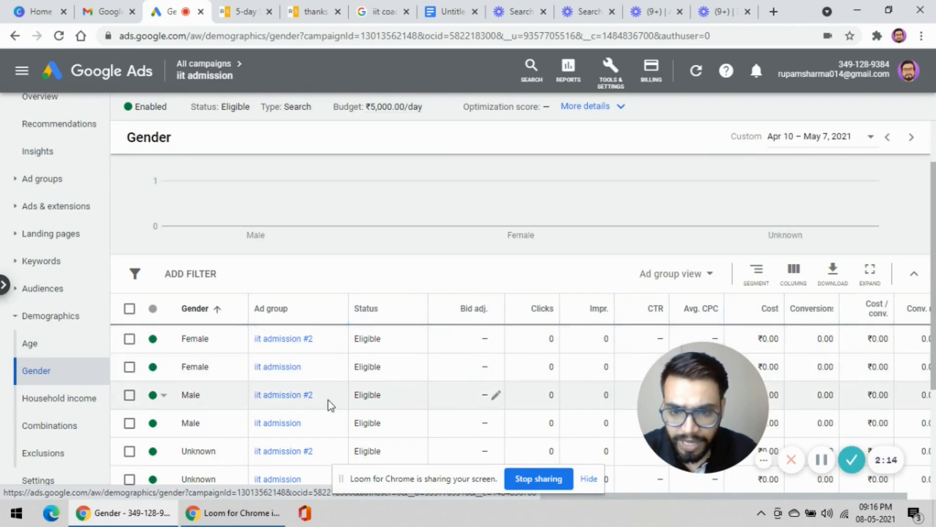
pyautogui.click(495, 395)
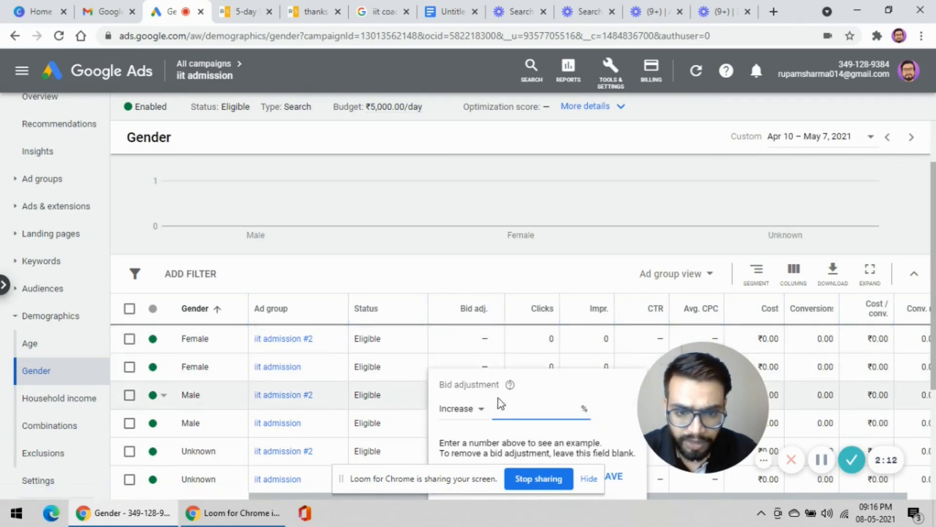
pyautogui.write('20')
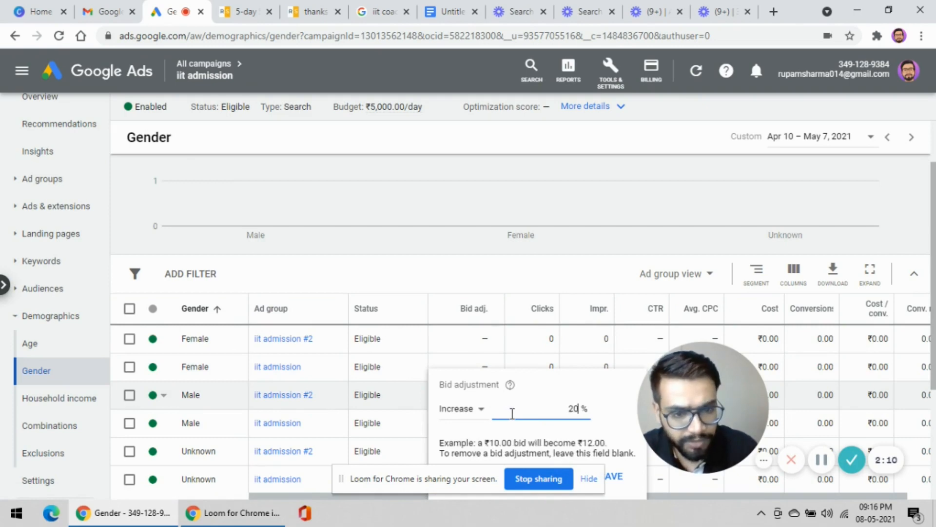
pyautogui.click(482, 274)
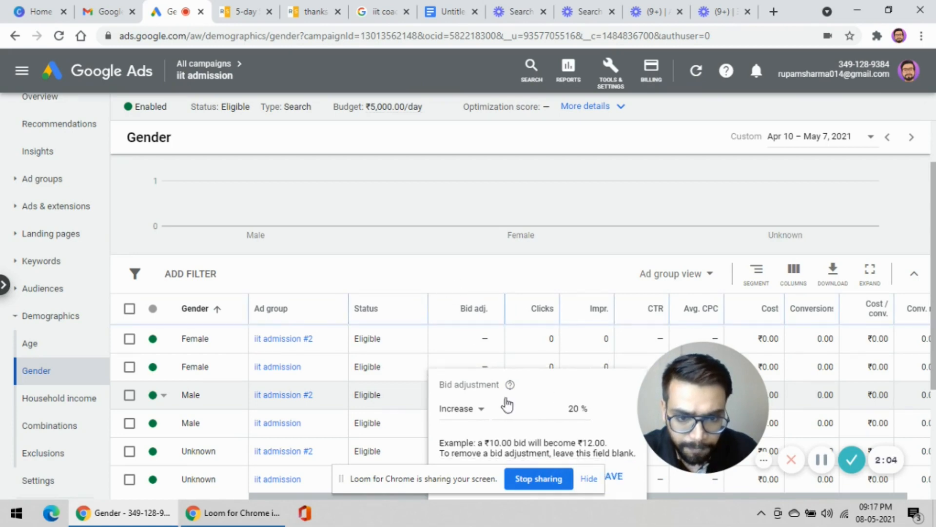
pyautogui.click(615, 476)
# Decrease the bid adjustment for Female in the iit admission ad group by 20% and save it
pyautogui.scroll(-3, 536, 390)
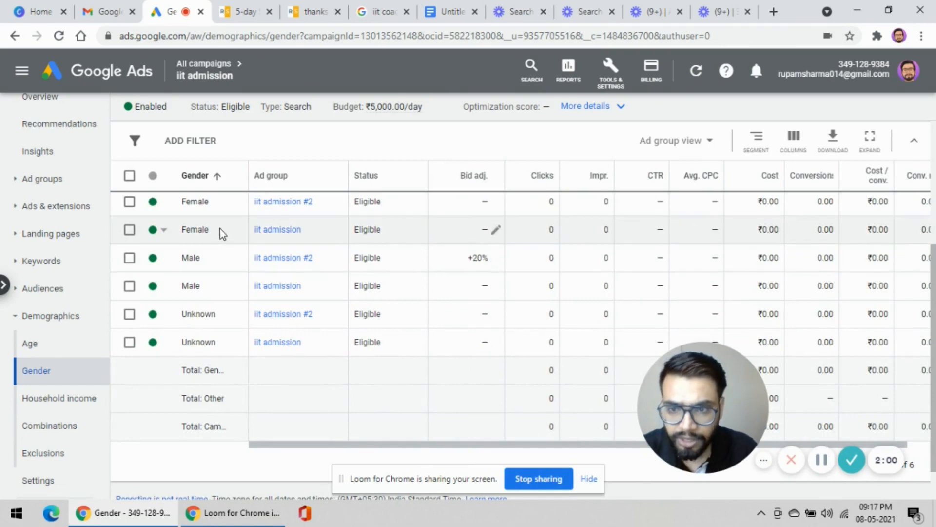
pyautogui.click(496, 230)
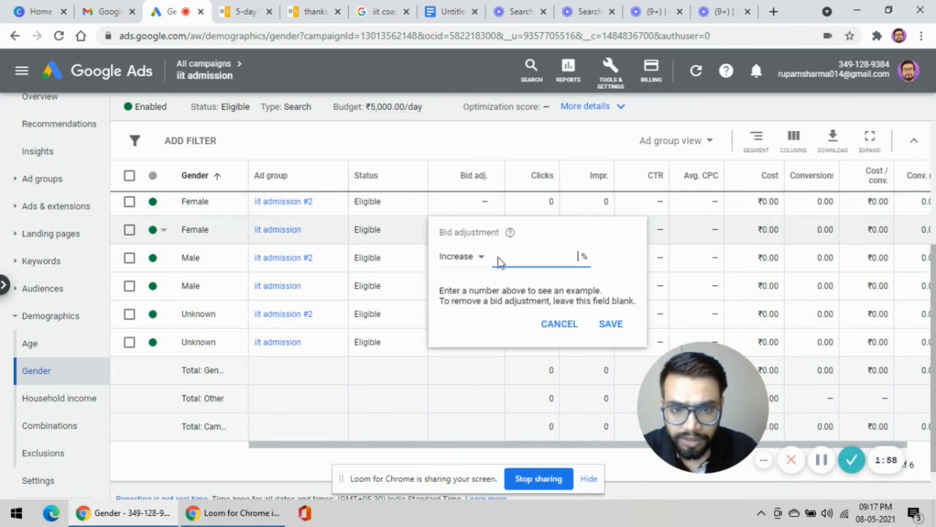
pyautogui.click(480, 259)
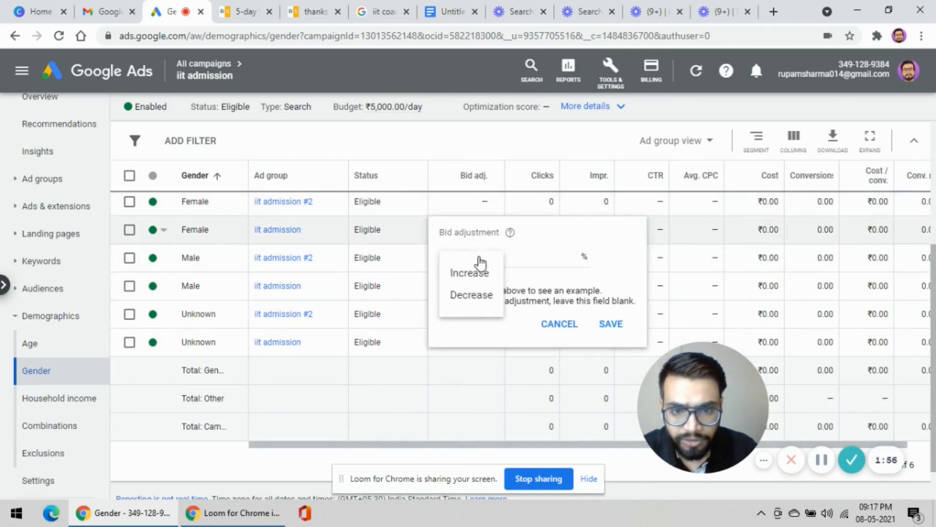
pyautogui.click(473, 295)
pyautogui.click(506, 258)
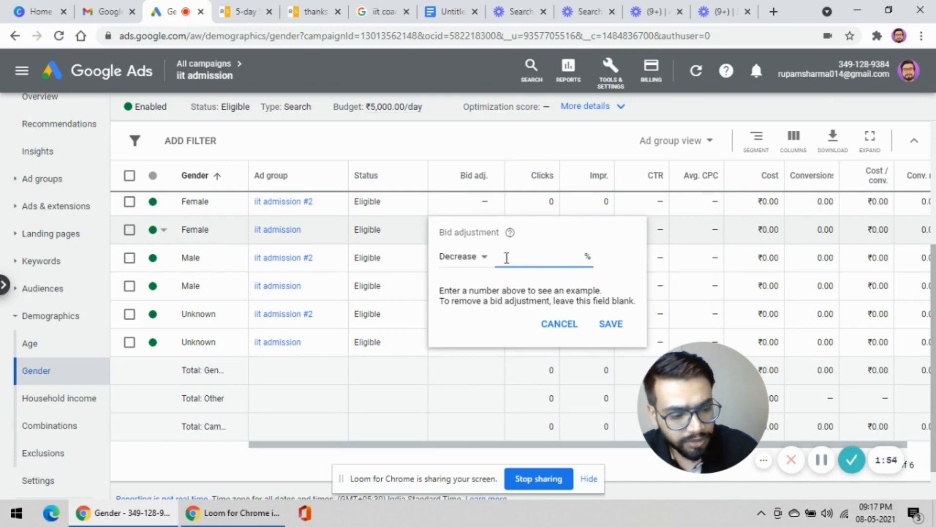
pyautogui.write('20')
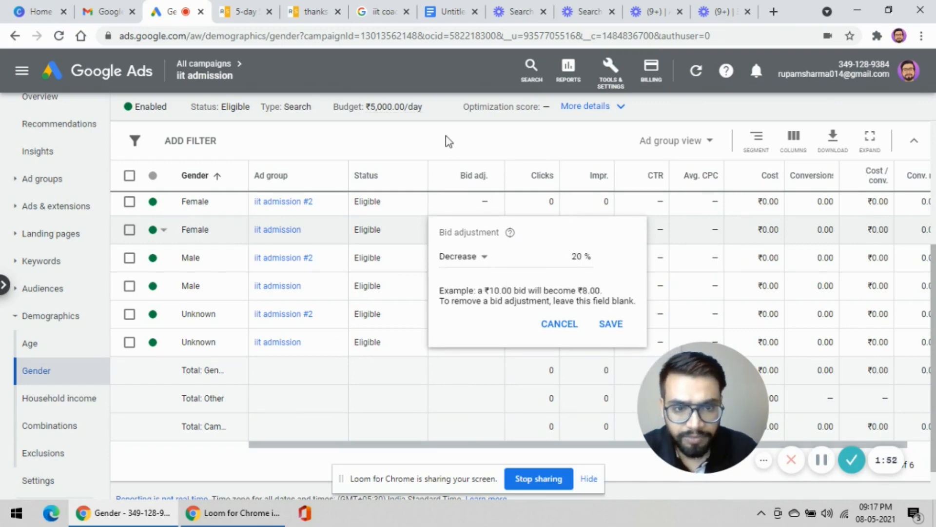
pyautogui.click(611, 326)
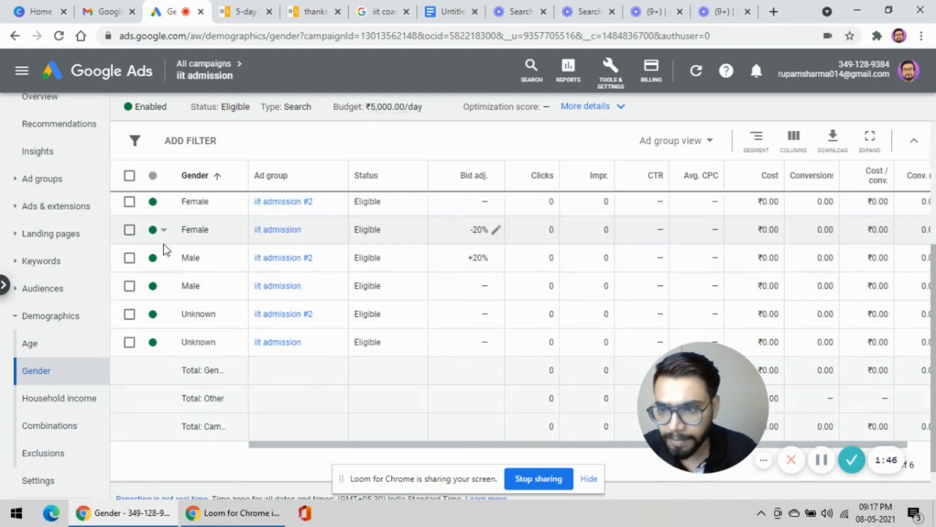
# Look over the iit admission campaign's settings, reveal the additional campaign pages, and go to Devices
pyautogui.scroll(-1, 83, 351)
pyautogui.scroll(2, 69, 400)
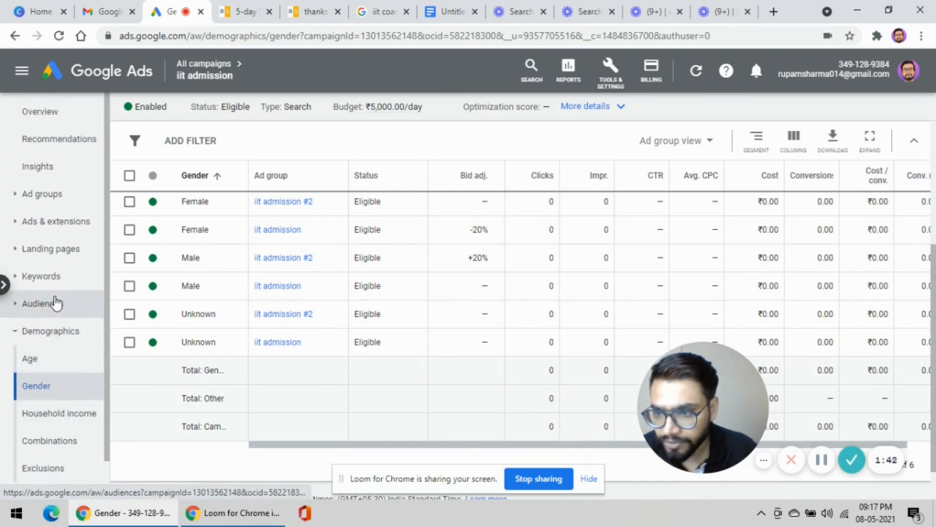
pyautogui.scroll(-2, 54, 312)
pyautogui.scroll(2, 54, 381)
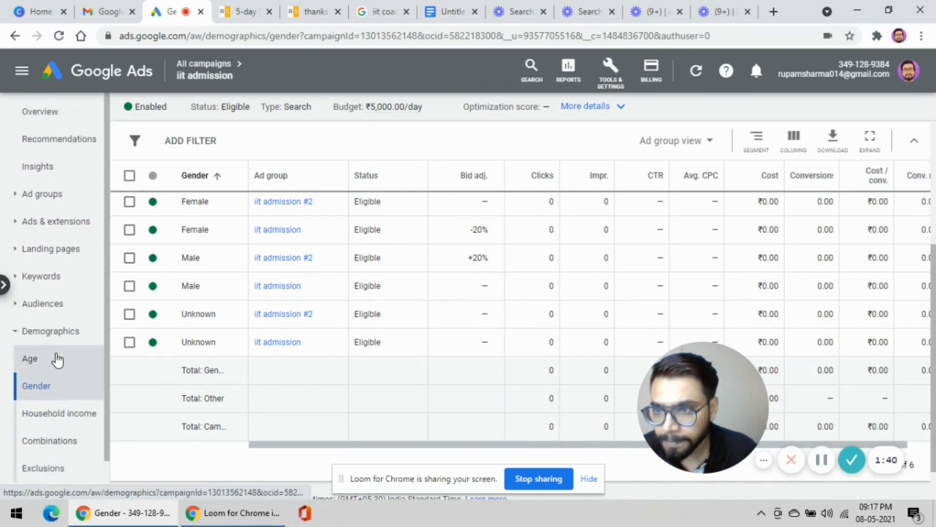
pyautogui.scroll(-2, 65, 323)
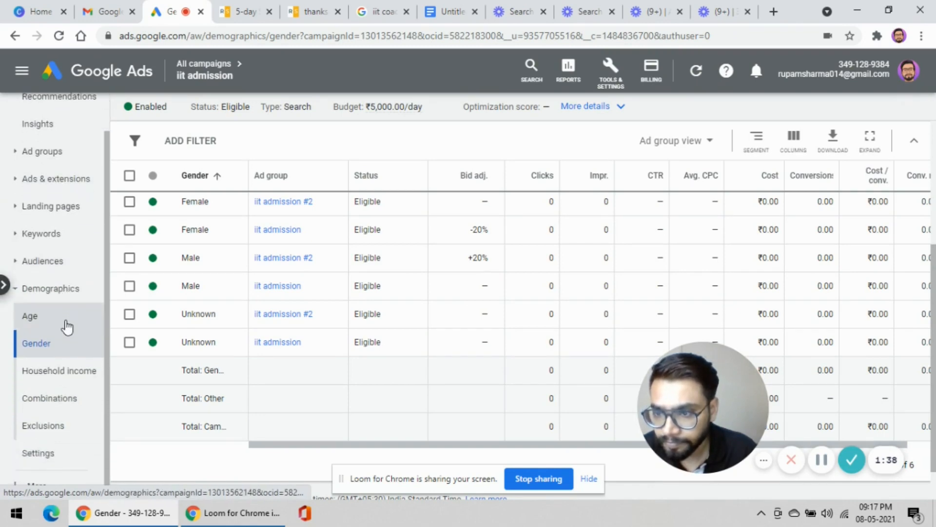
pyautogui.click(67, 457)
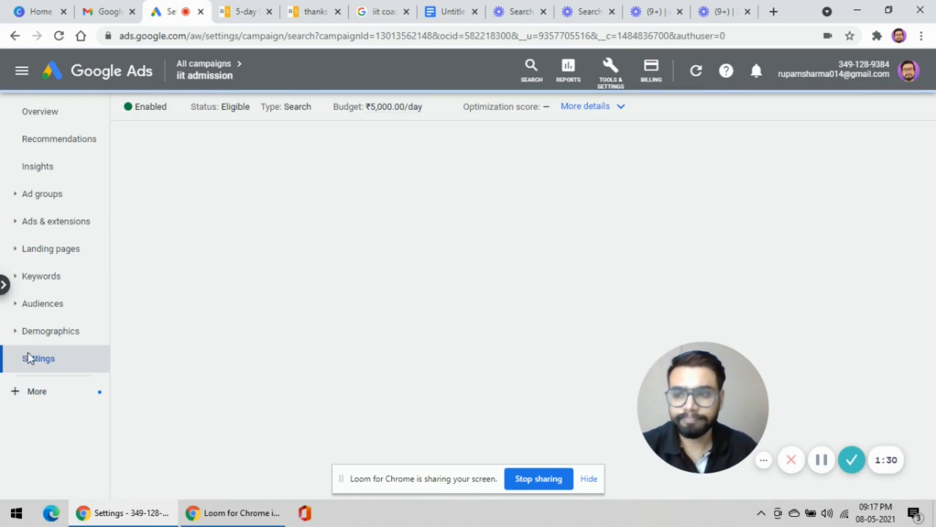
pyautogui.click(34, 395)
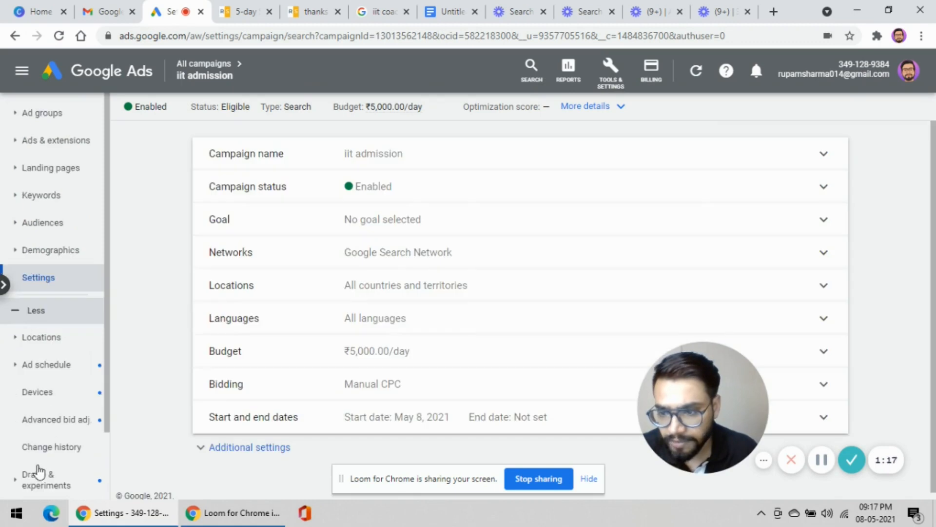
pyautogui.scroll(-2, 49, 439)
pyautogui.click(38, 397)
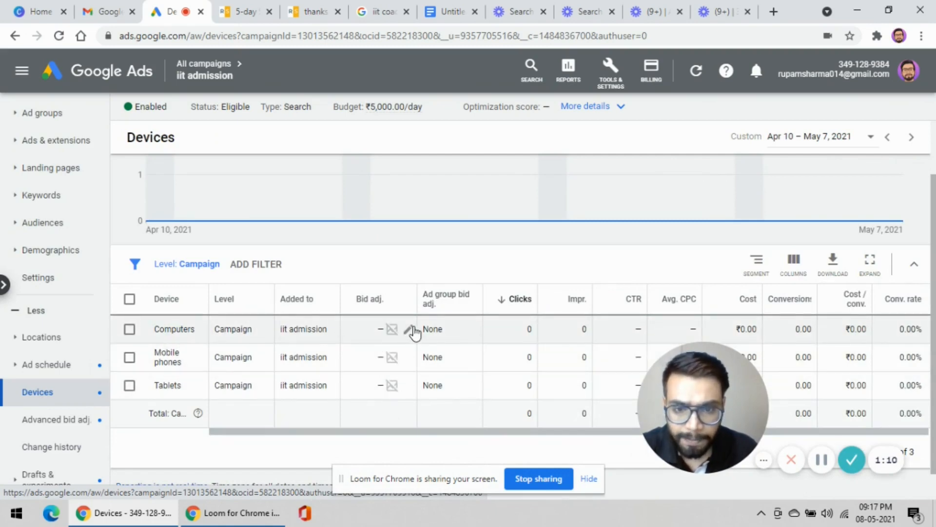
pyautogui.click(408, 330)
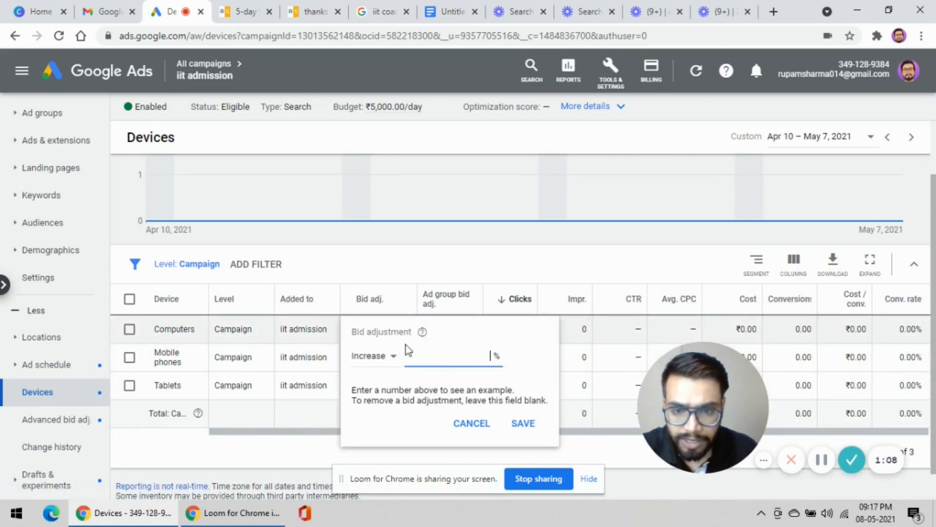
pyautogui.click(393, 364)
pyautogui.click(383, 396)
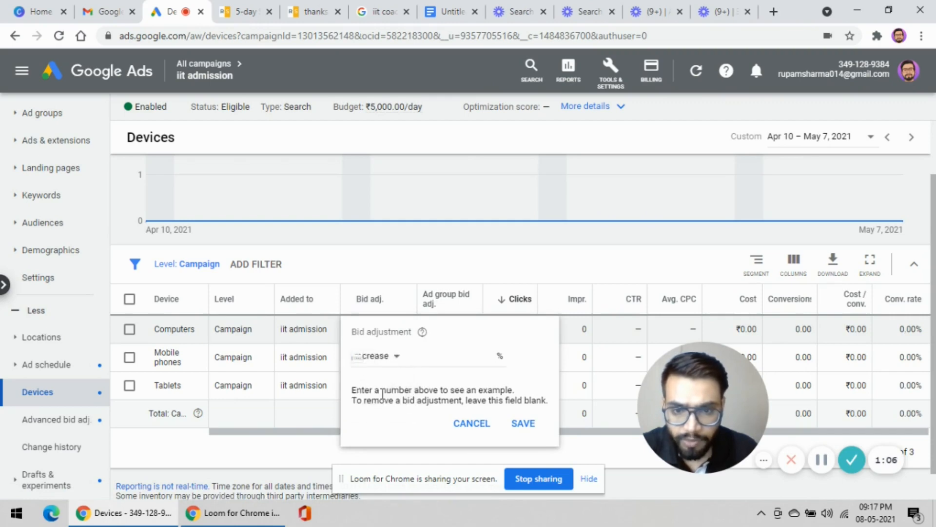
pyautogui.click(417, 353)
pyautogui.write('20')
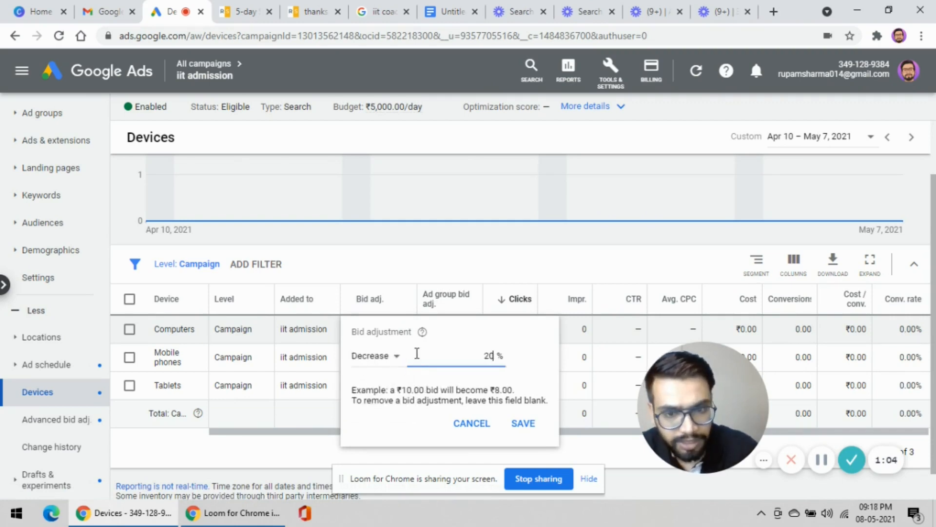
pyautogui.click(438, 243)
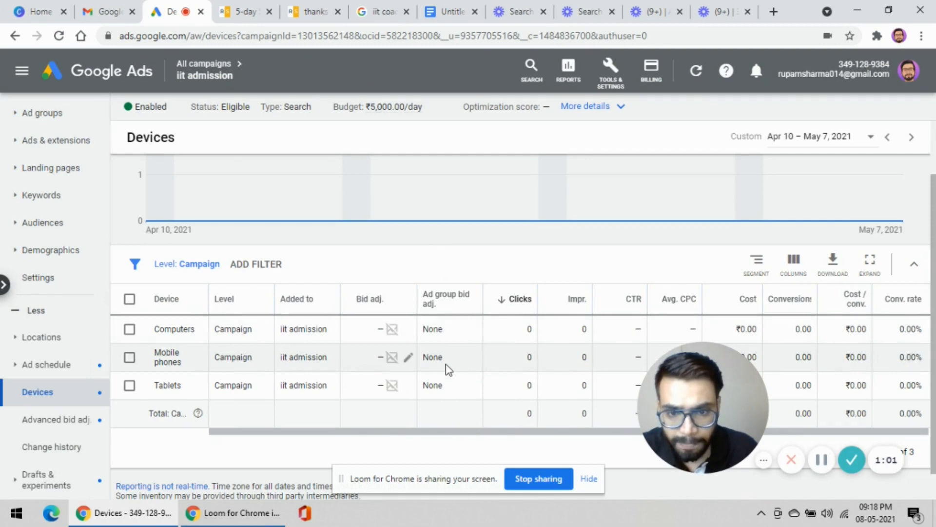
# Set the campaign's bid adjustment for Computers to a 20% decrease and save it
pyautogui.click(408, 328)
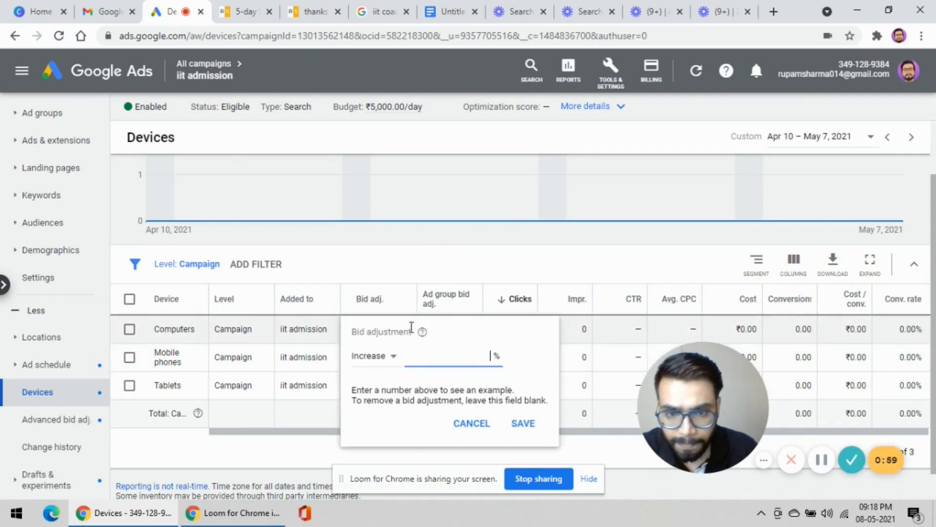
pyautogui.click(390, 357)
pyautogui.click(384, 391)
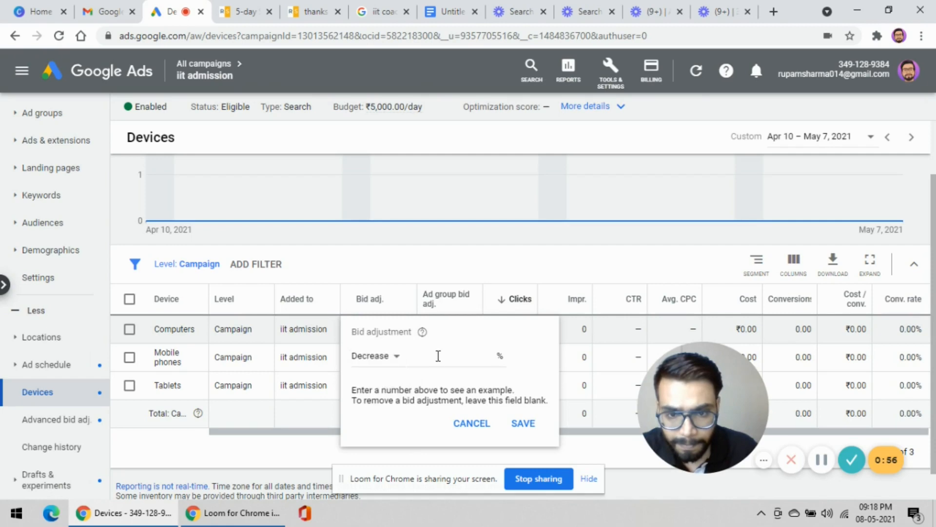
pyautogui.click(439, 355)
pyautogui.write('20')
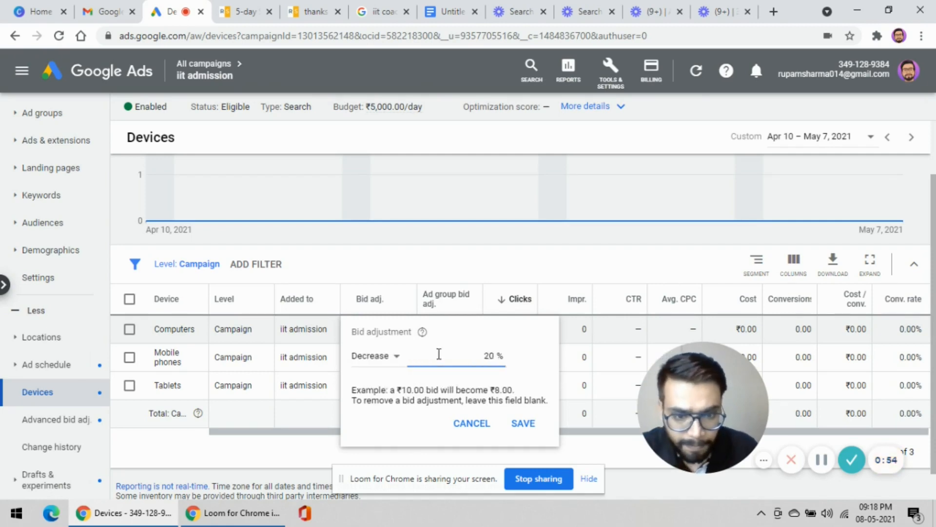
pyautogui.click(523, 423)
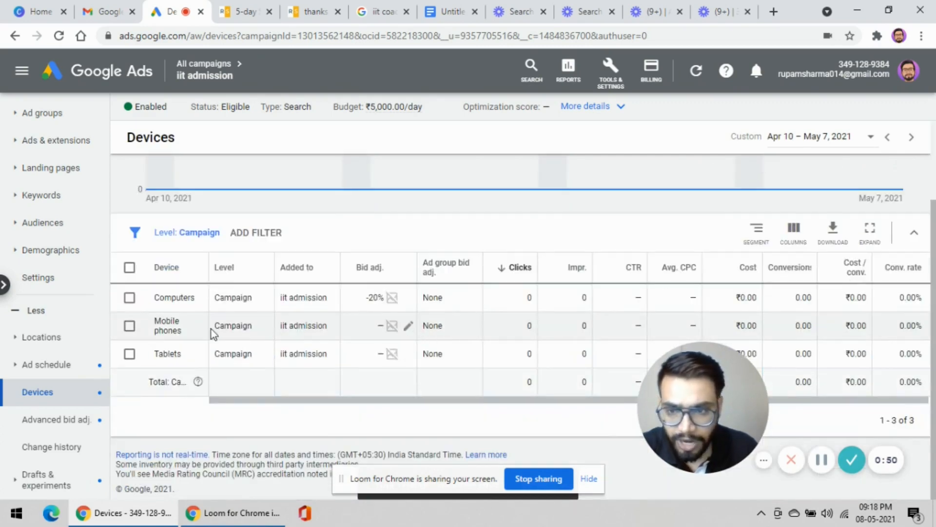
# Set the campaign's bid adjustment for Mobile phones to a 20% increase and save it
pyautogui.click(408, 326)
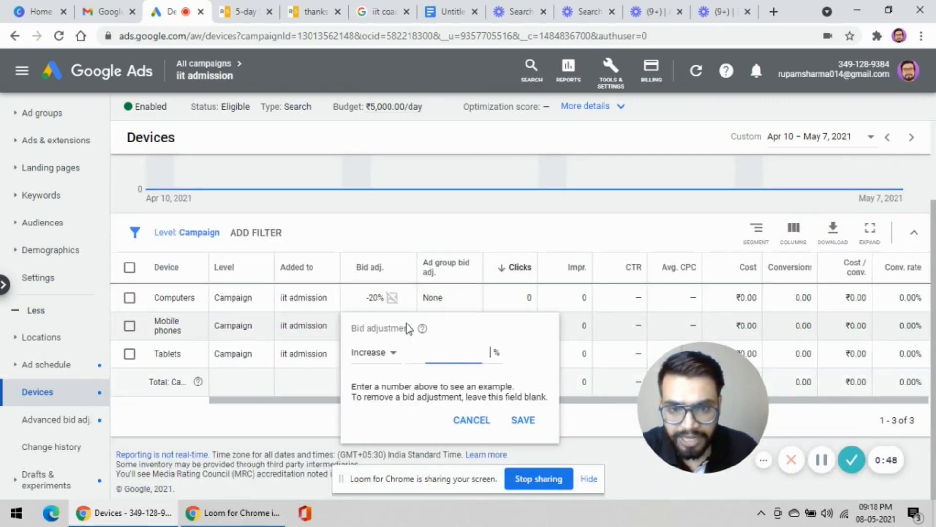
pyautogui.write('20')
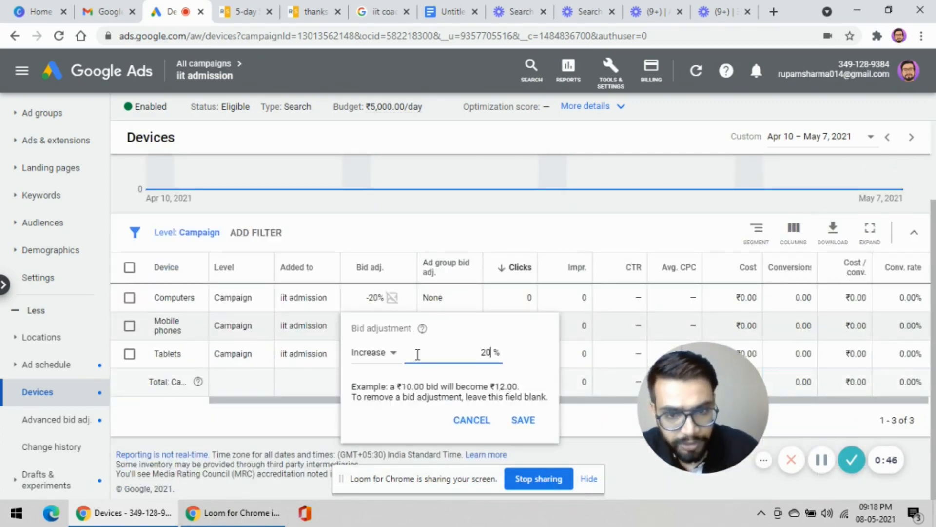
pyautogui.click(523, 421)
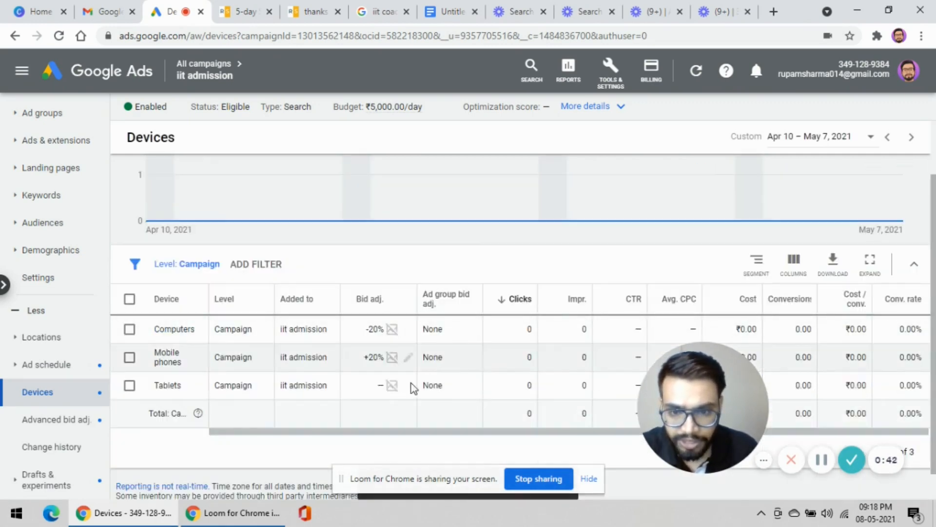
# Set the campaign's bid adjustment for Tablets to a 30% decrease and save it
pyautogui.click(404, 386)
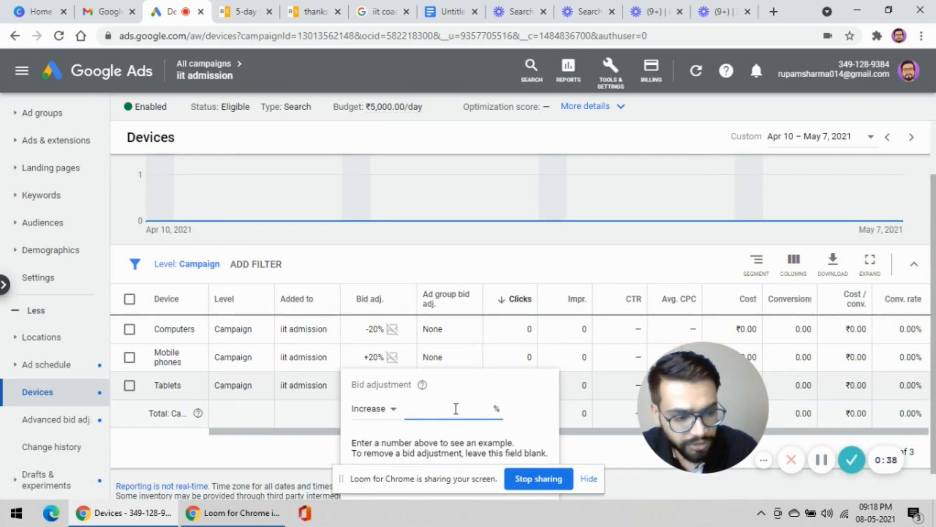
pyautogui.click(392, 410)
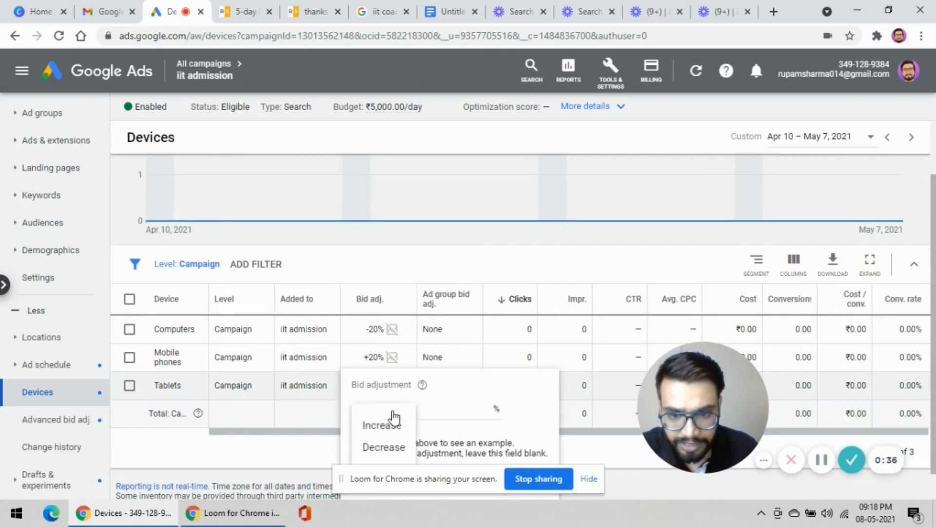
pyautogui.click(386, 445)
pyautogui.click(443, 410)
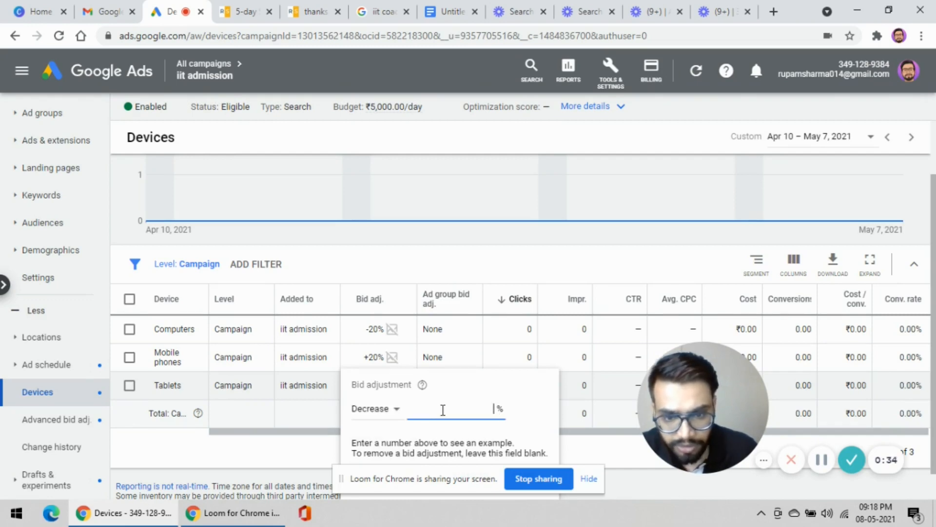
pyautogui.write('30')
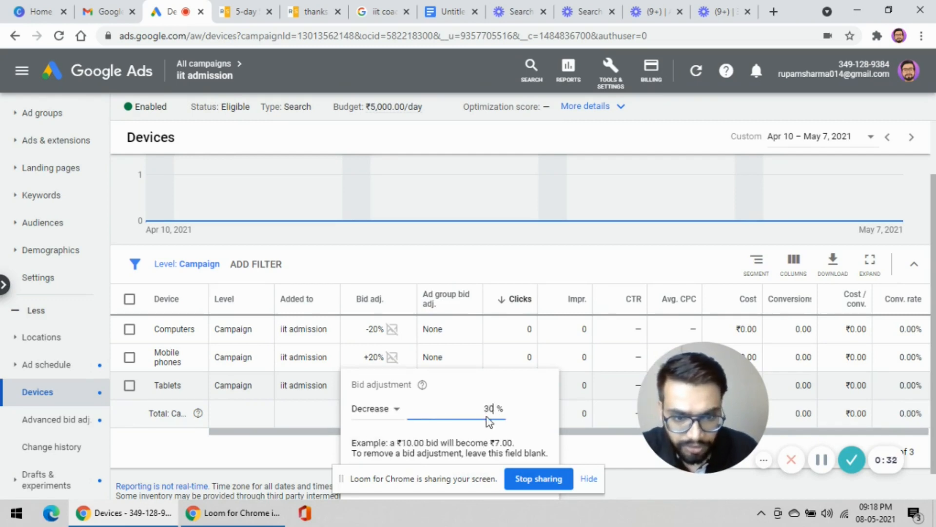
pyautogui.moveTo(484, 482); pyautogui.dragTo(289, 485)
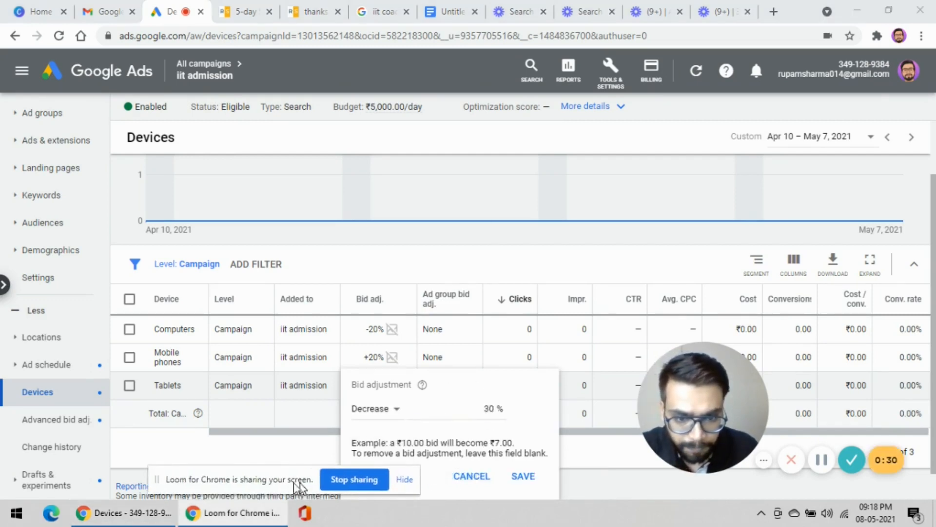
pyautogui.click(528, 478)
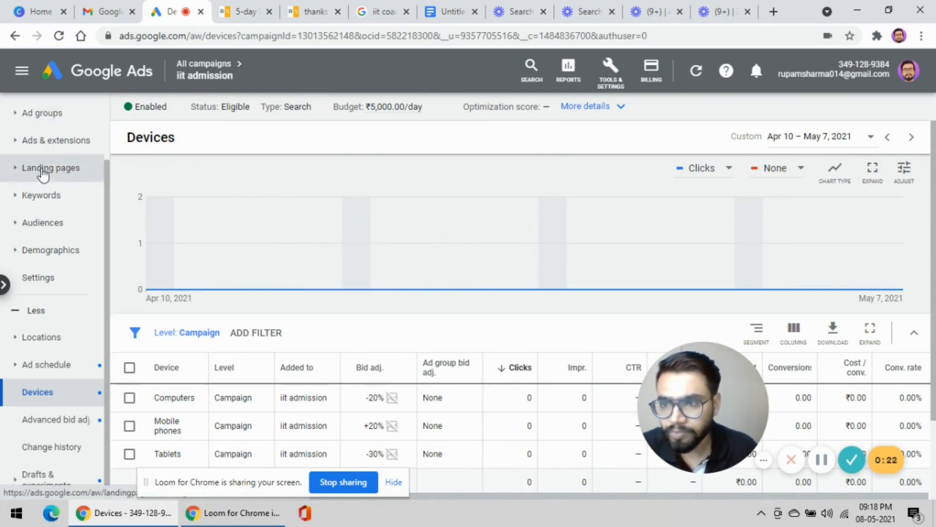
# Review the campaign's ad groups and search keywords, and return to the ad groups list to examine its performance columns
pyautogui.click(41, 117)
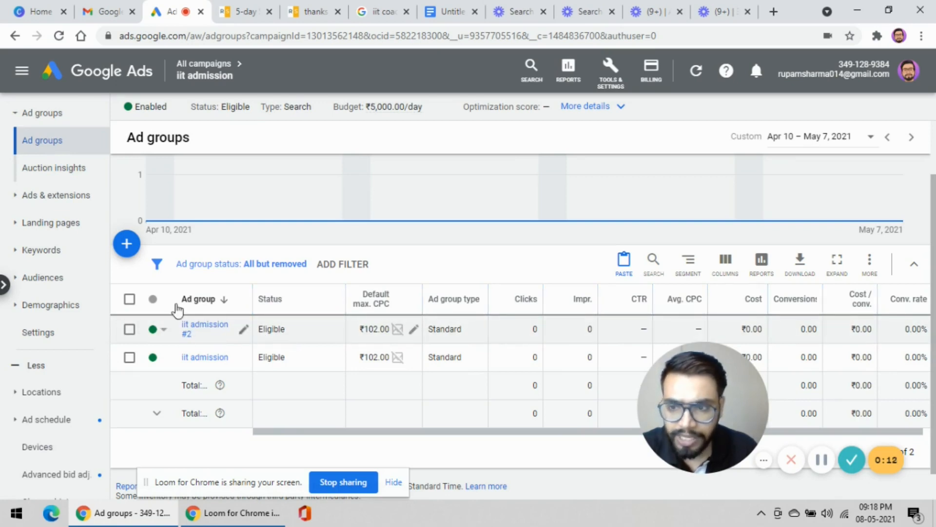
pyautogui.click(42, 251)
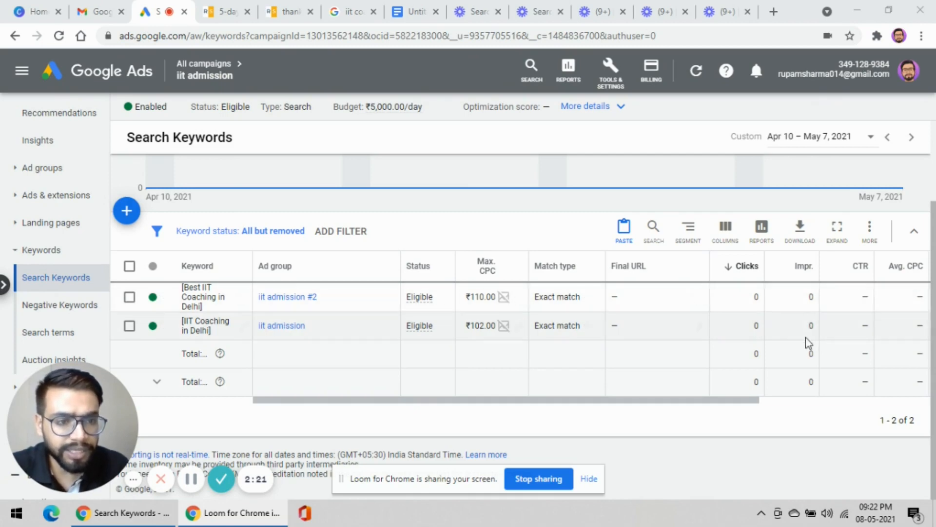
pyautogui.click(49, 168)
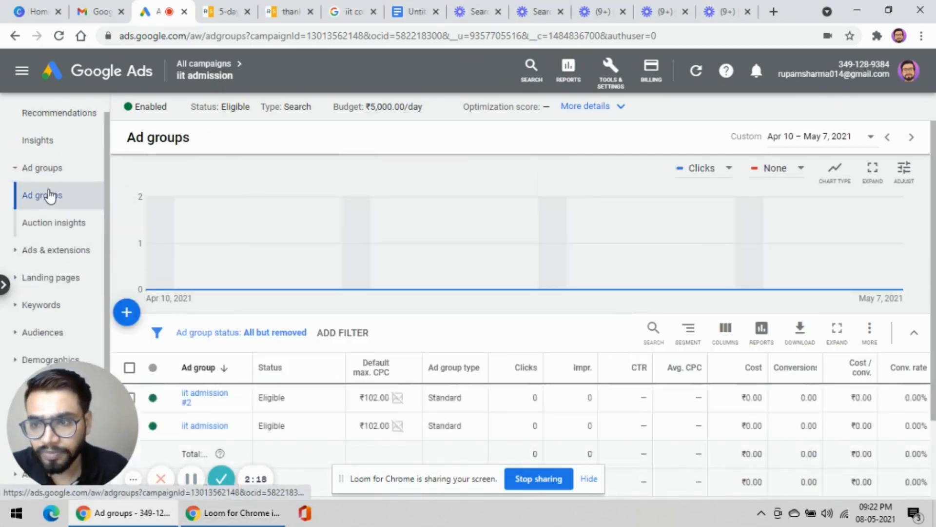
pyautogui.scroll(-2, 495, 427)
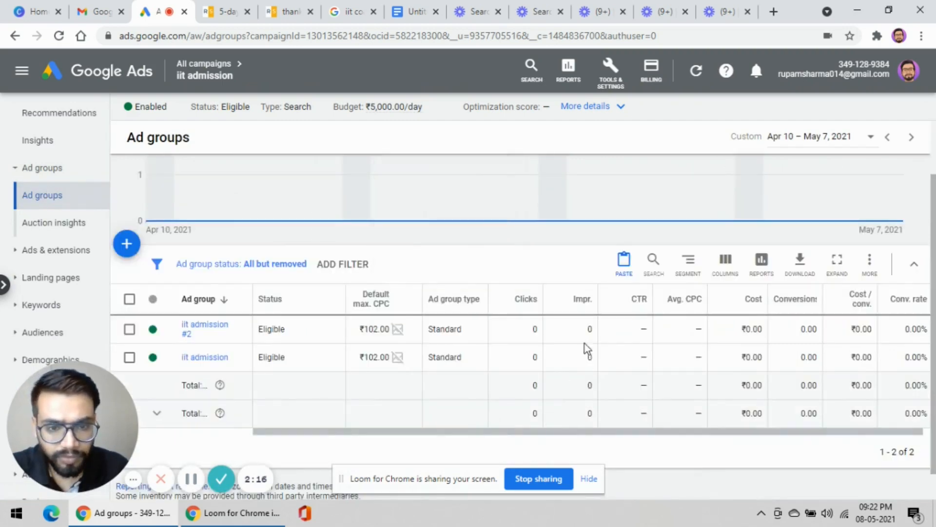